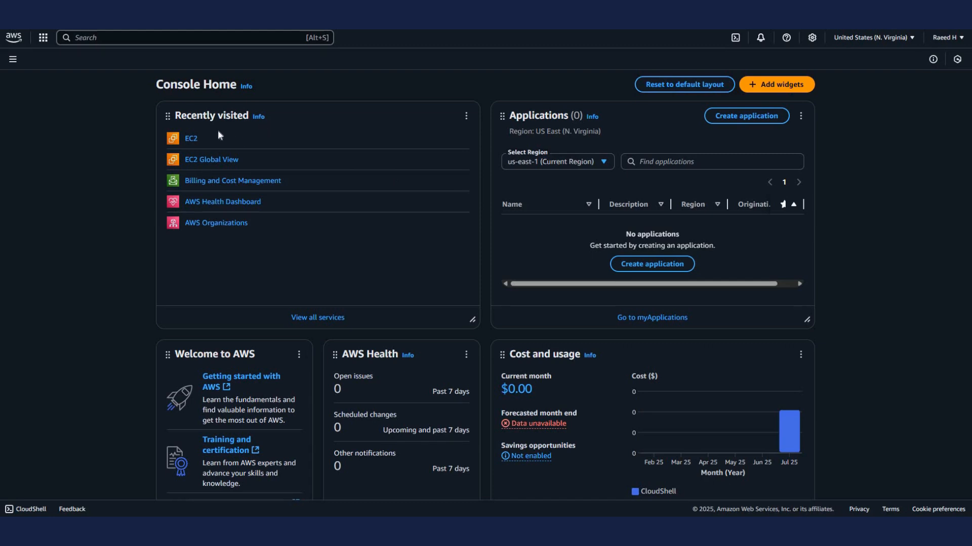
- Open the EC2 service, start launching a new instance and look over its launch settings
click(190, 141)
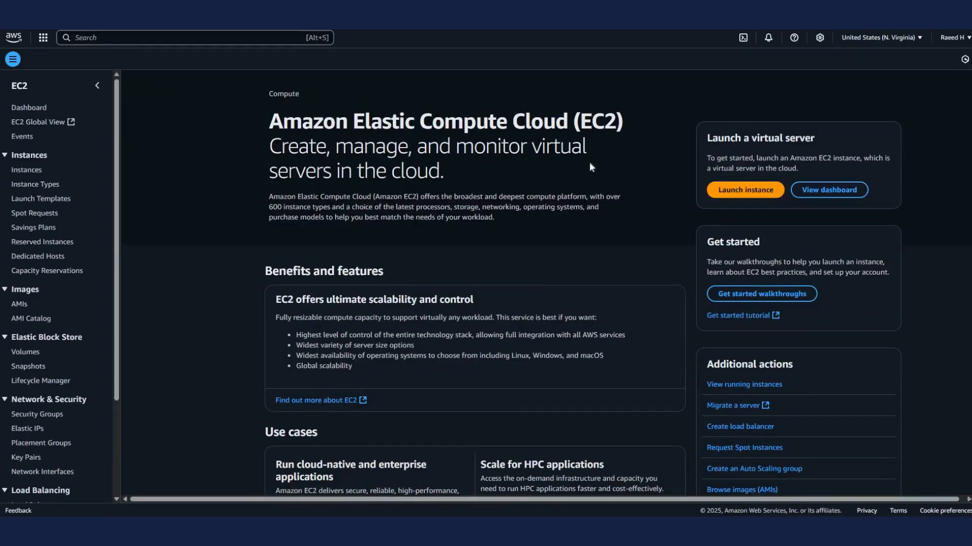
click(730, 192)
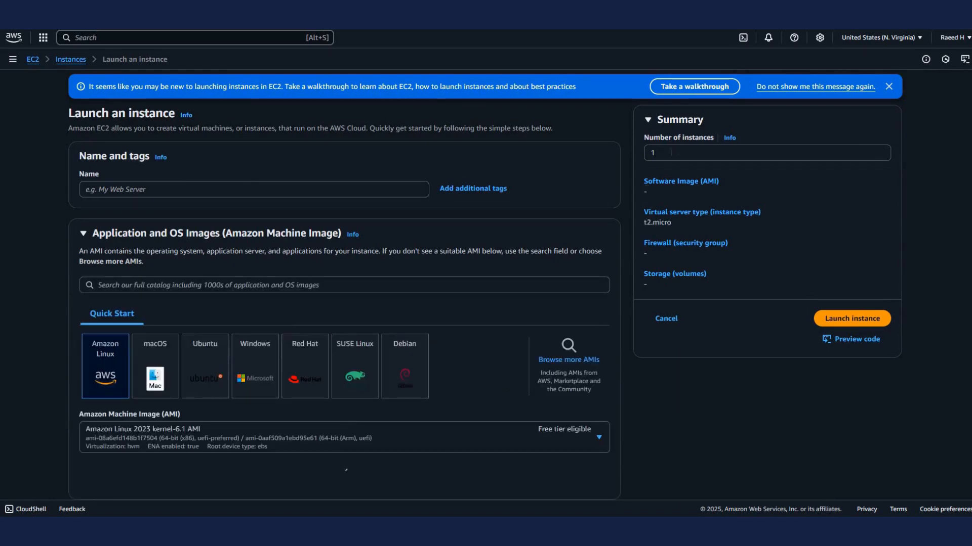
scroll(440, 240, down, 2)
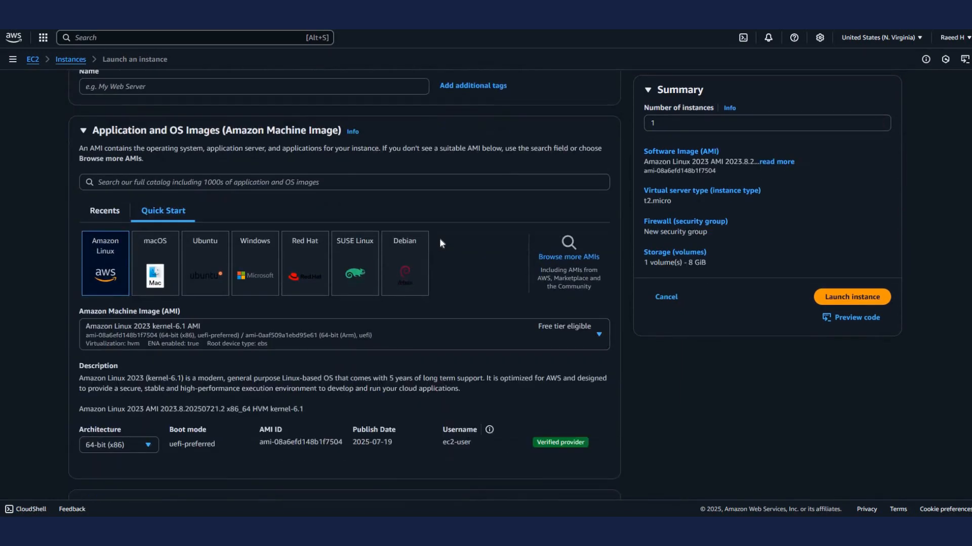
scroll(439, 238, down, 1)
scroll(371, 308, down, 2)
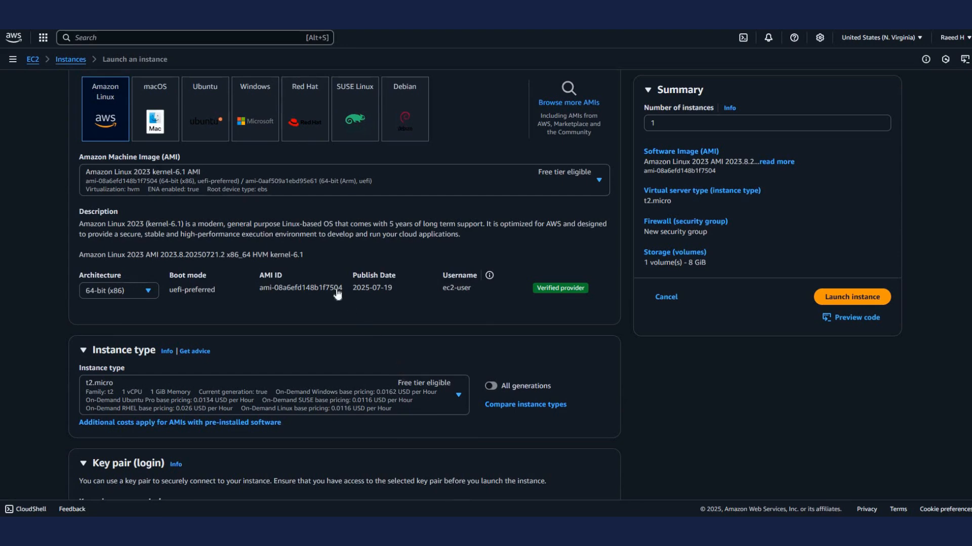
scroll(258, 228, up, 3)
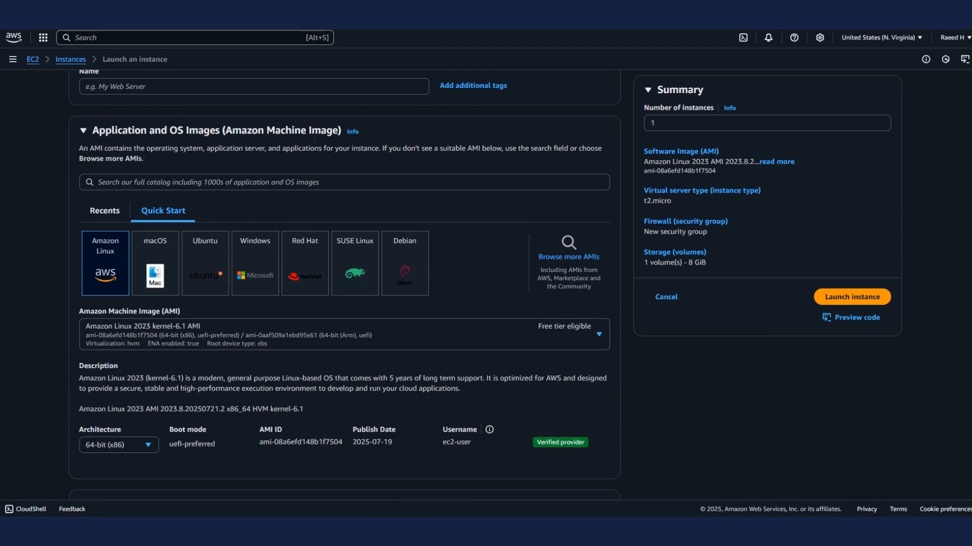
scroll(310, 145, up, 2)
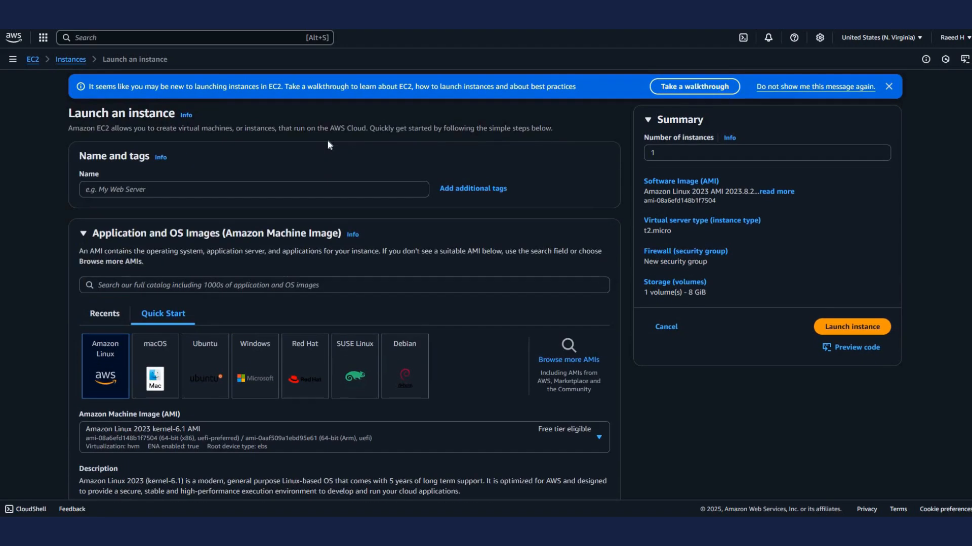
- Name the new instance Server
click(326, 188)
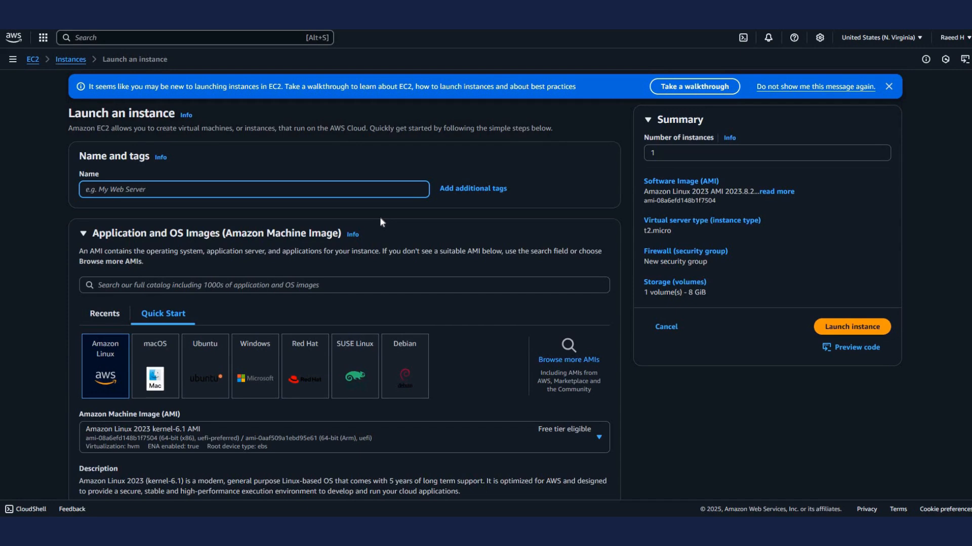
text(Server)
click(366, 160)
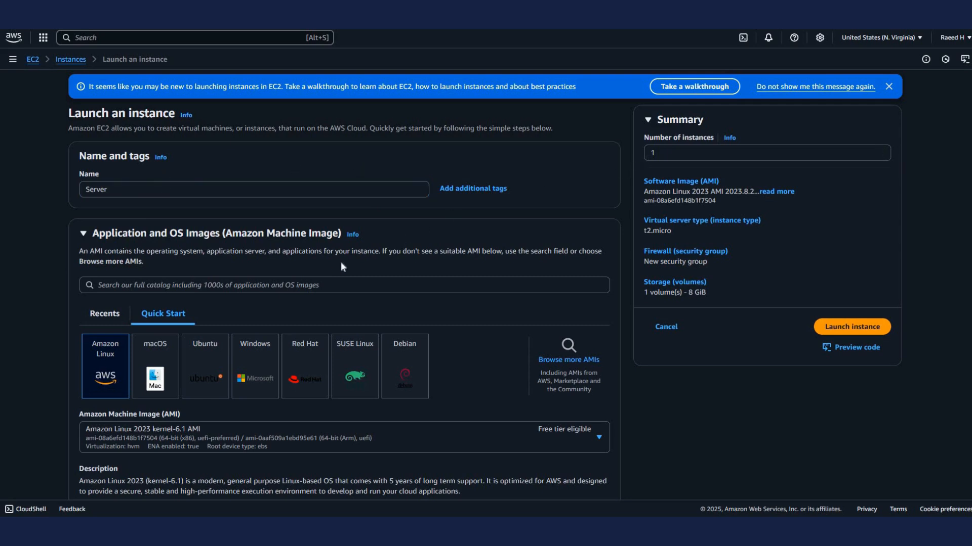
- Choose Windows as the operating system with the Microsoft Windows Server 2022 Base machine image
scroll(341, 262, down, 2)
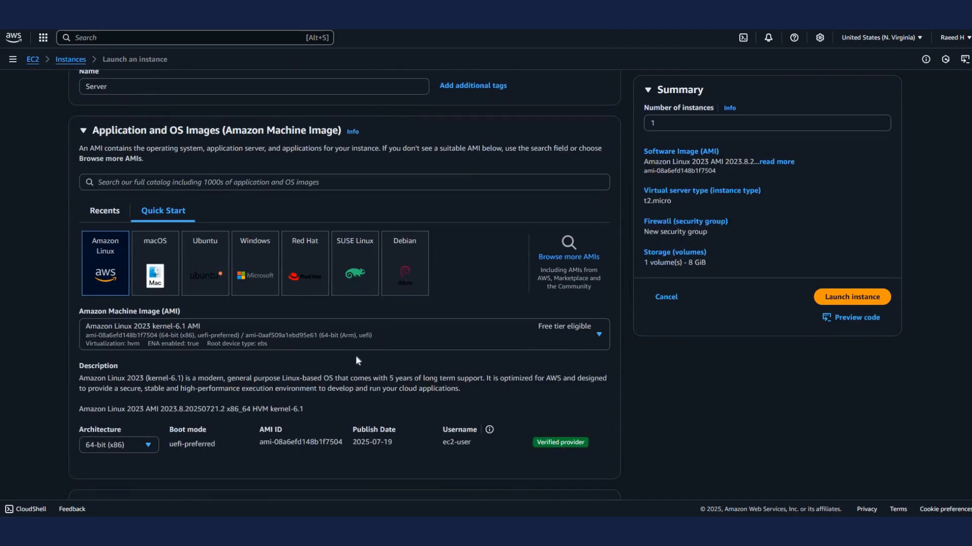
click(255, 263)
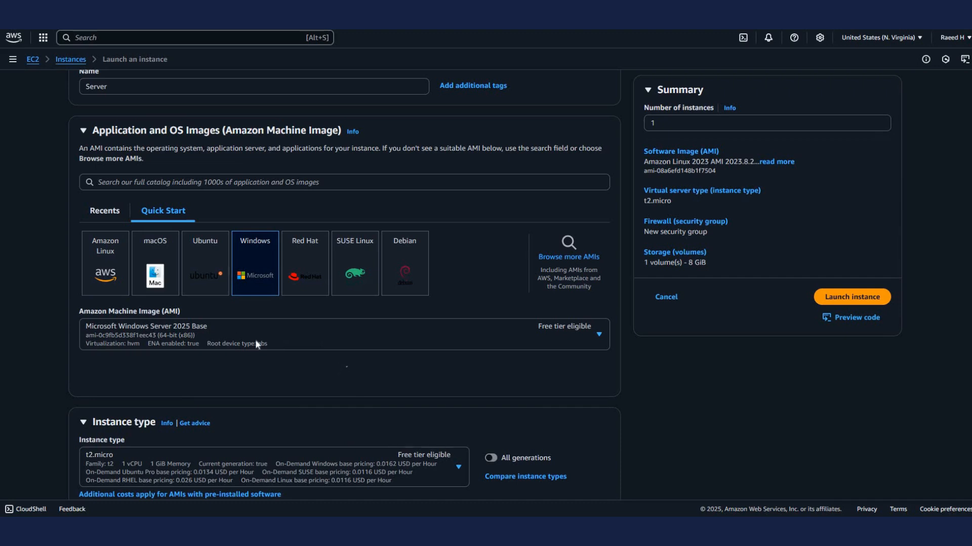
click(562, 342)
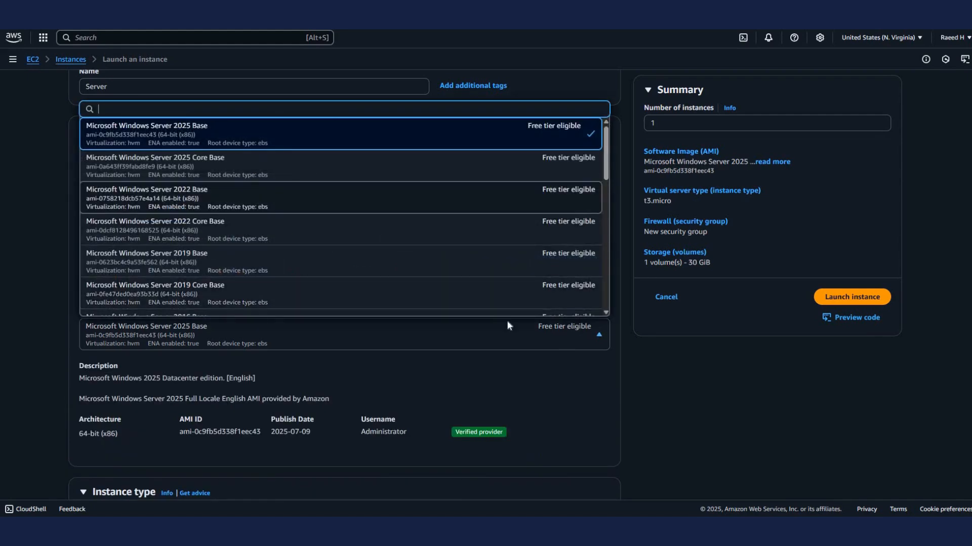
click(455, 198)
- Select the existing key pair NewKey for logging in to the instance
scroll(320, 287, down, 5)
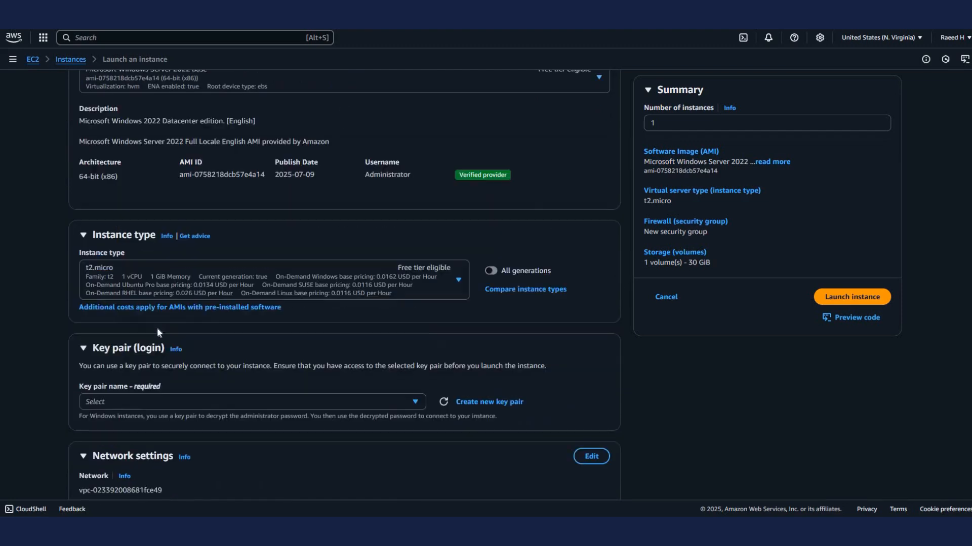
click(167, 401)
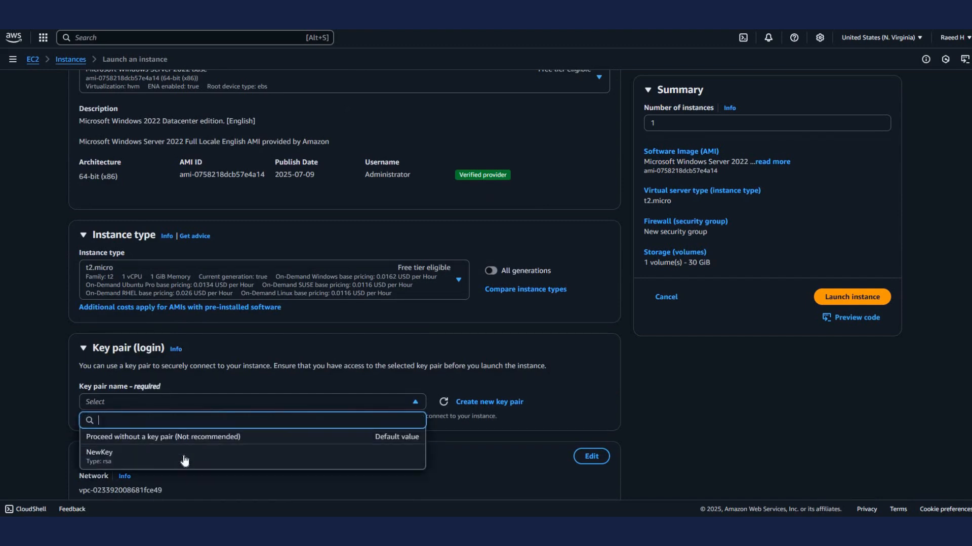
click(184, 459)
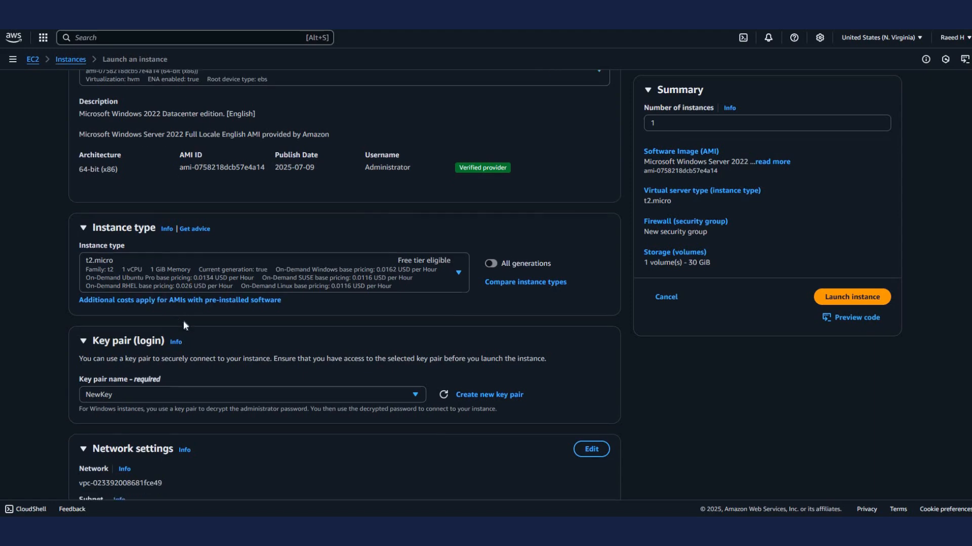
- Use an existing security group for the firewall and select launch-wizard-1
scroll(183, 320, down, 5)
click(284, 347)
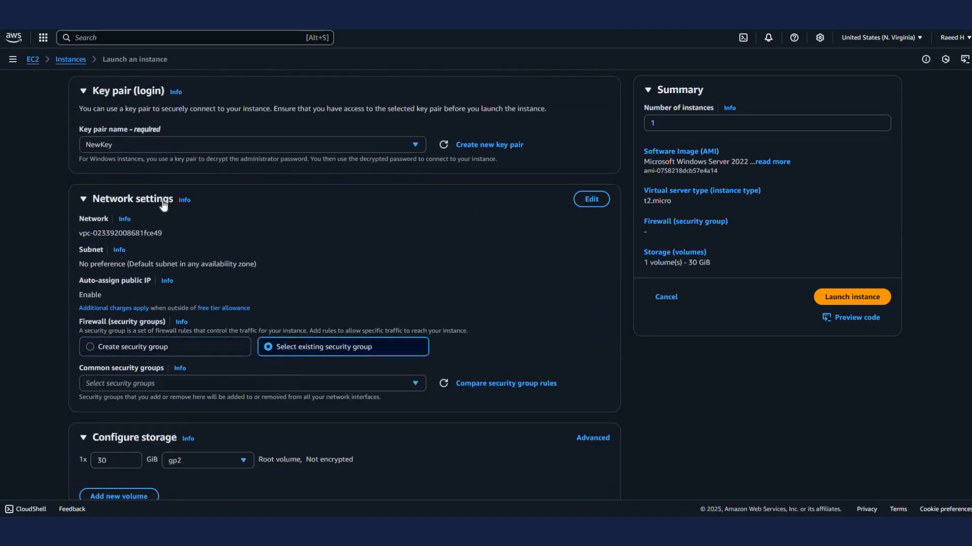
click(211, 383)
click(127, 445)
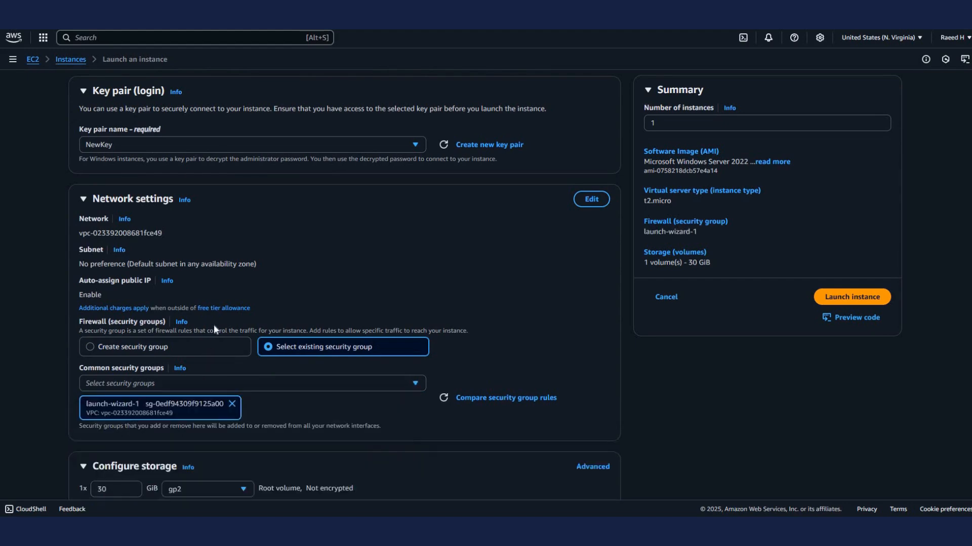
- Set the number of instances to 2, review the launch summary and launch them
scroll(101, 289, down, 3)
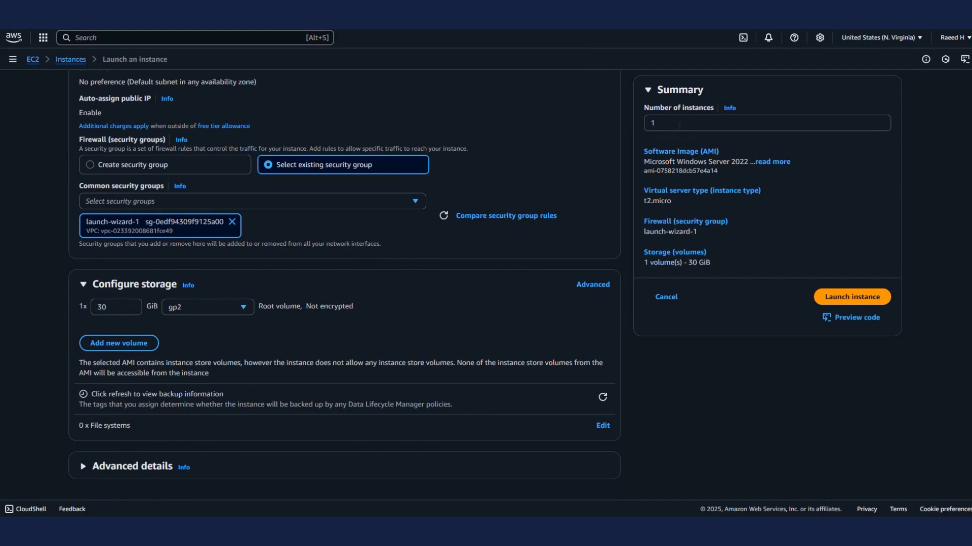
click(880, 122)
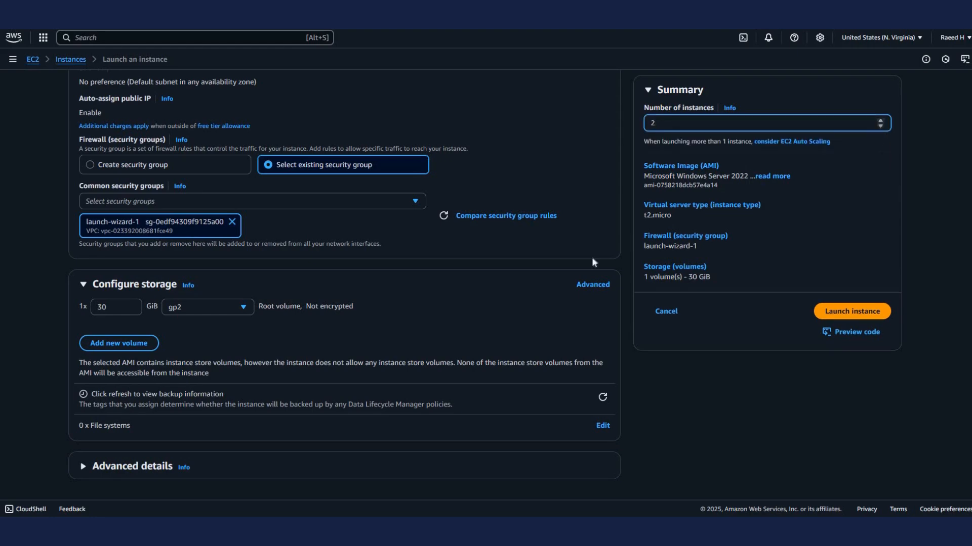
scroll(425, 247, up, 5)
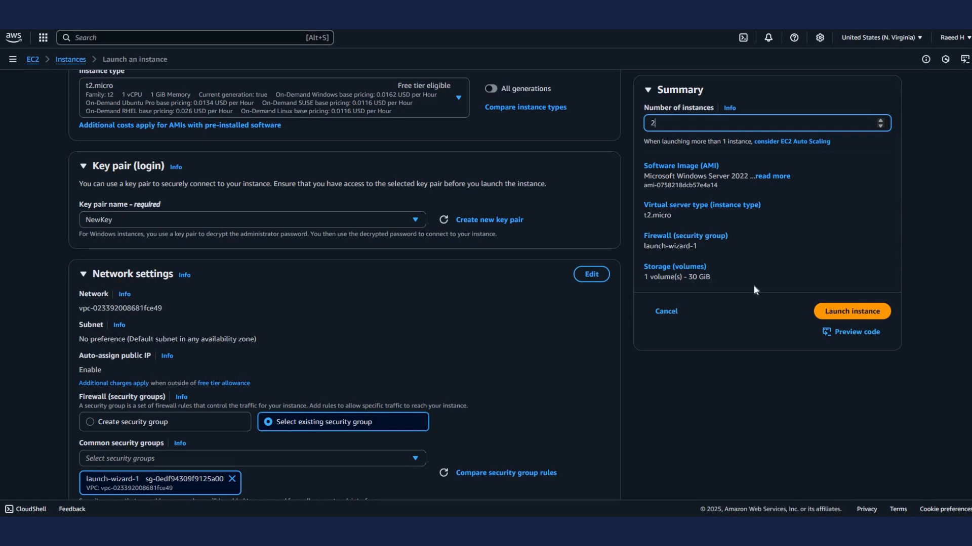
double_click(720, 284)
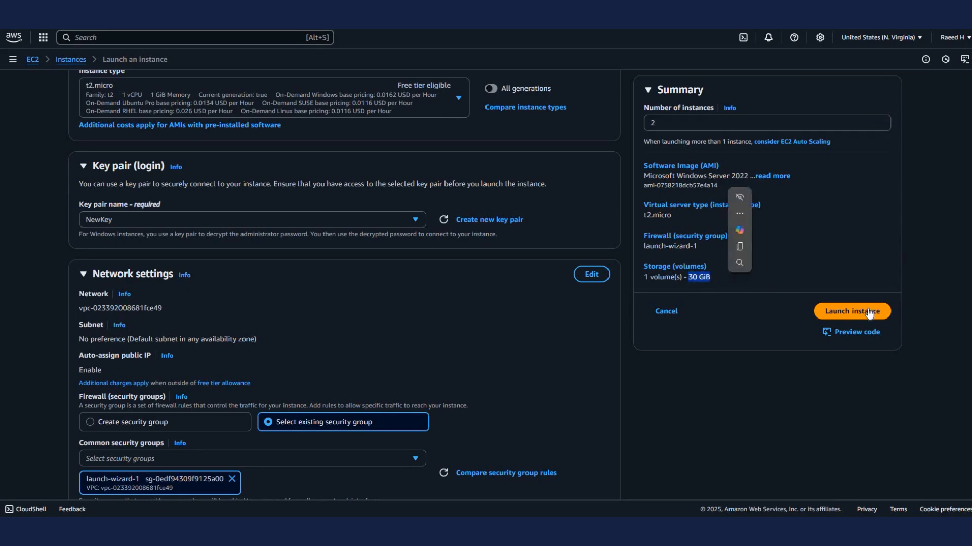
click(868, 311)
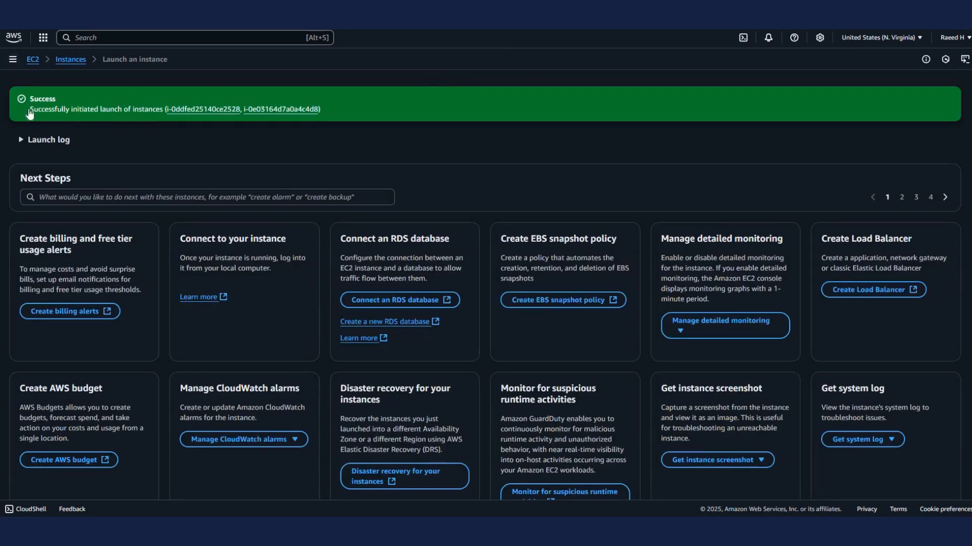
- Open the list of EC2 instances and refresh it to check the new servers
click(12, 59)
click(35, 171)
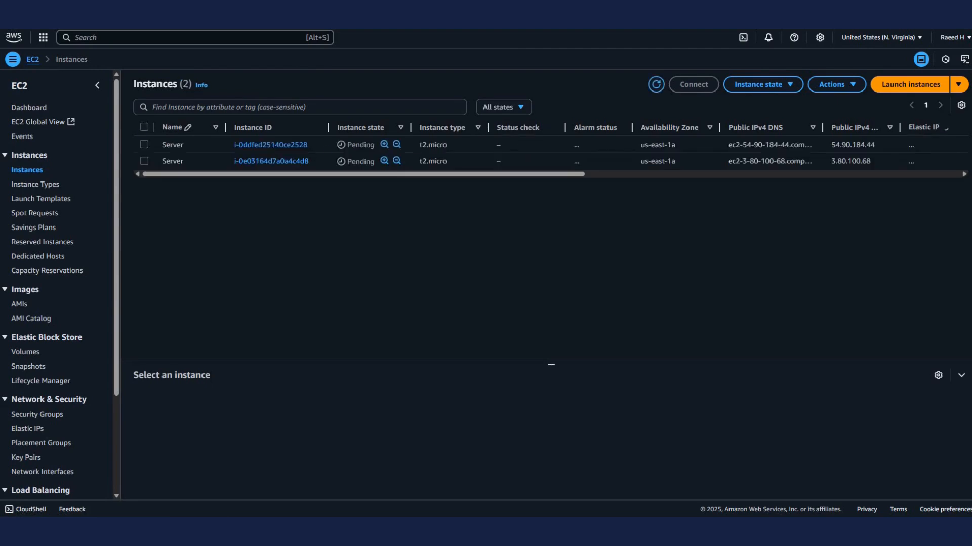
click(656, 84)
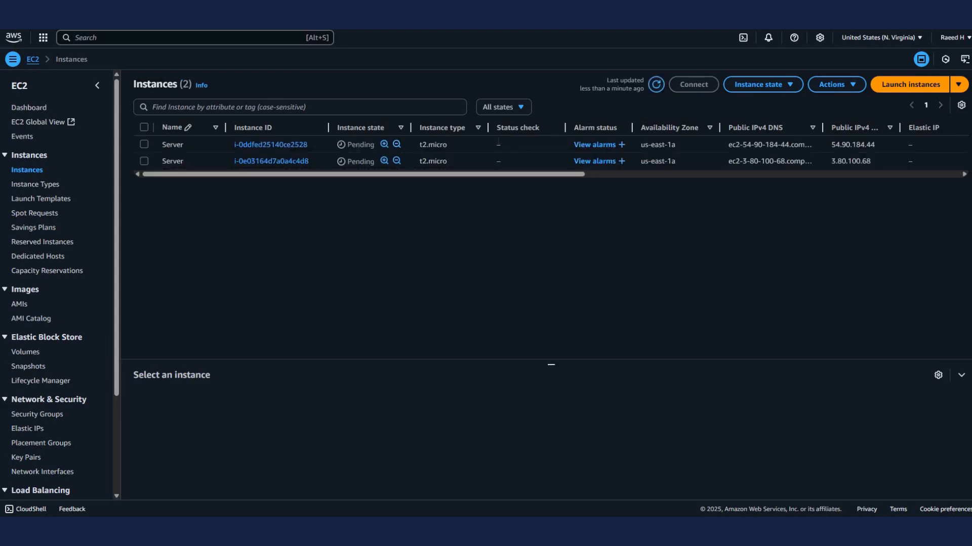
click(655, 85)
- Rename the first instance in the list to Server1
click(196, 145)
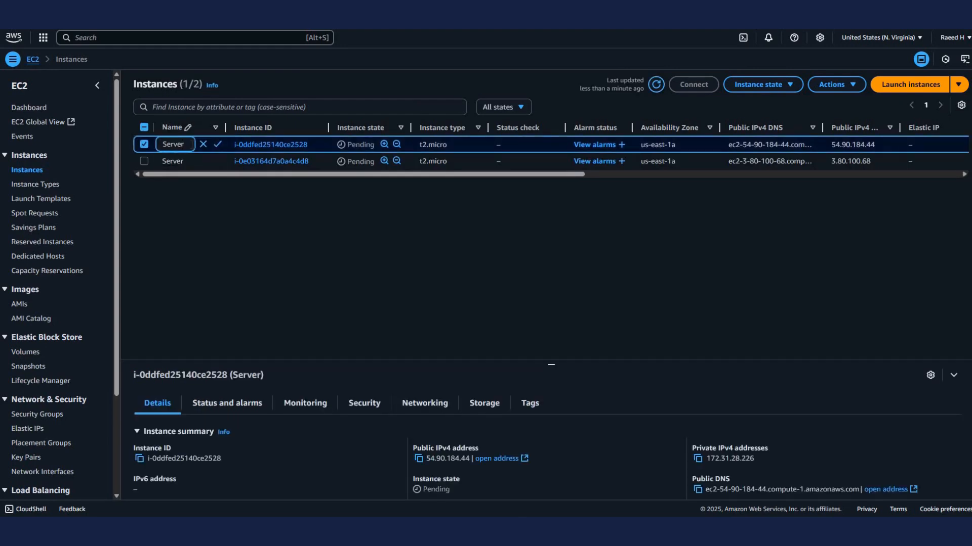
text(1)
click(219, 143)
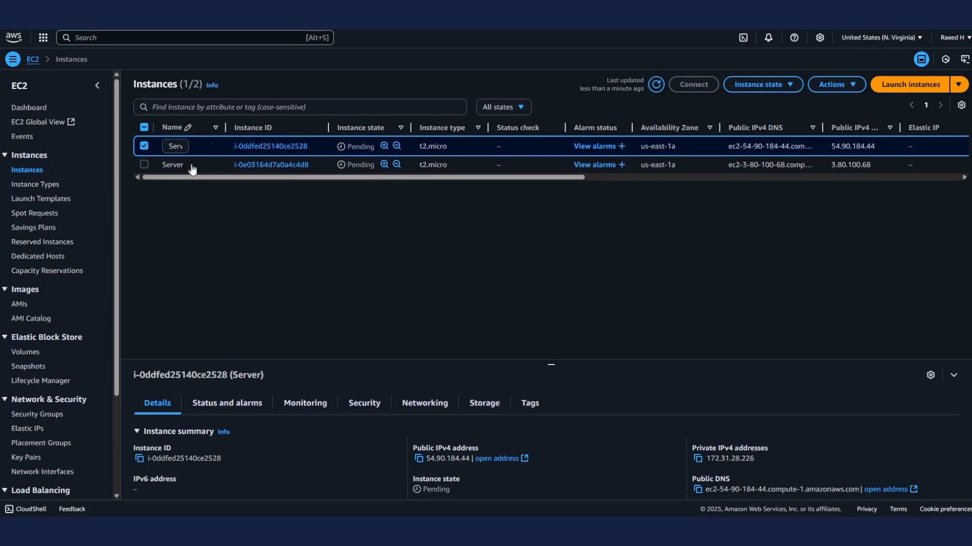
- Rename the second instance in the list to Server2
click(212, 163)
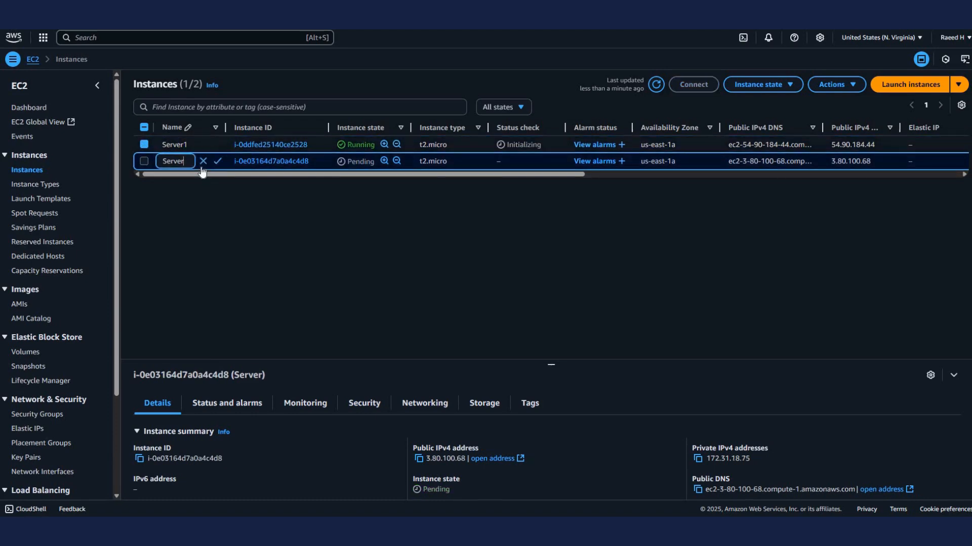
text(2)
click(218, 161)
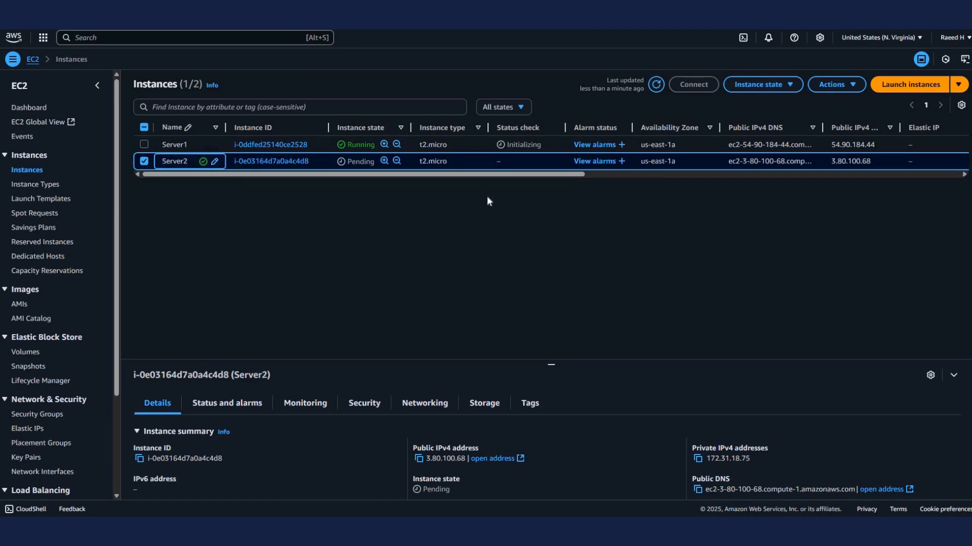
- Refresh the instance list and check the state of Server1
click(654, 86)
drag(348, 145, 356, 147)
click(359, 145)
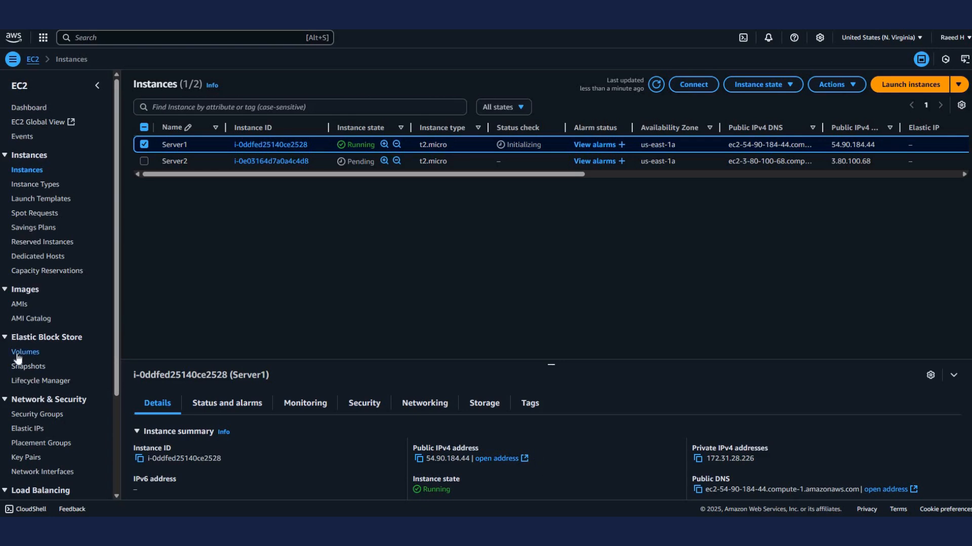
- Go to the Elastic Block Store volumes and start creating a new volume
click(53, 358)
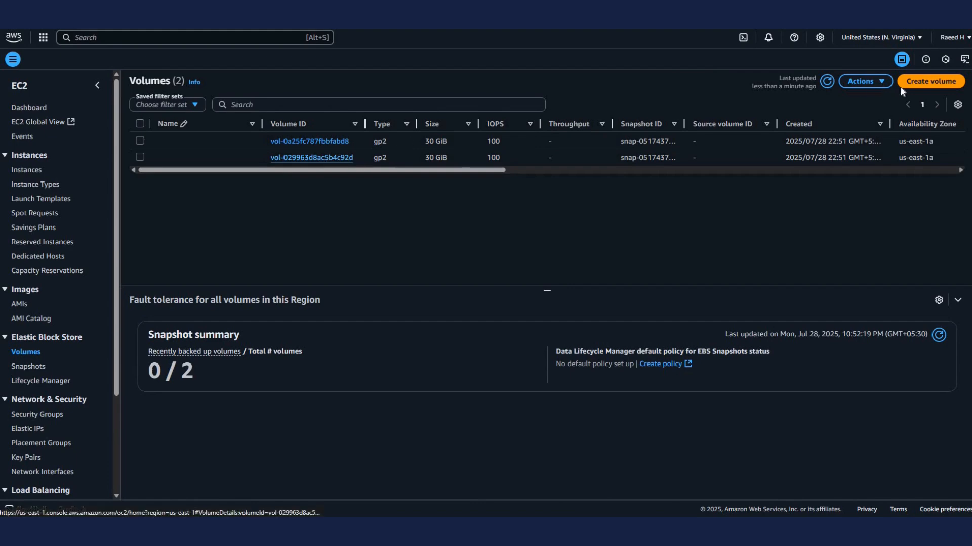
click(876, 82)
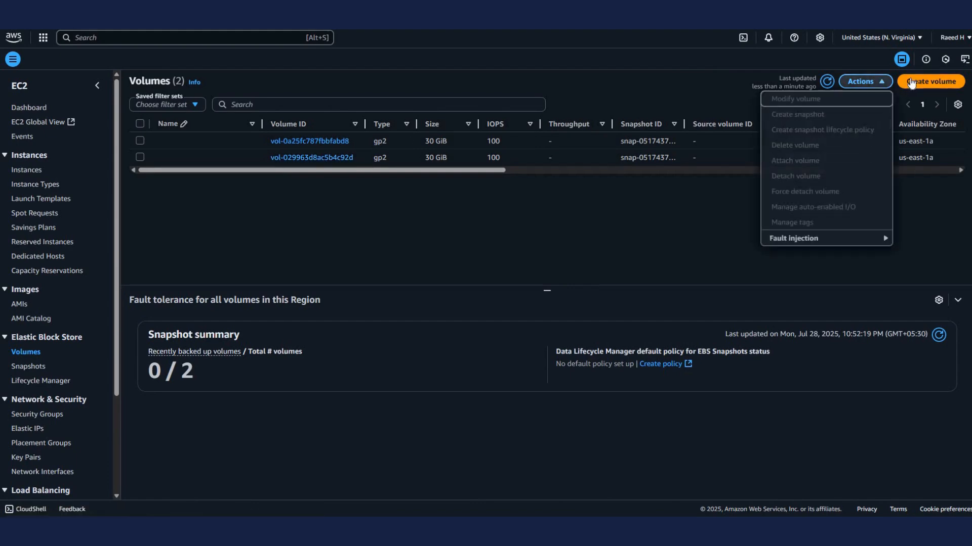
click(910, 80)
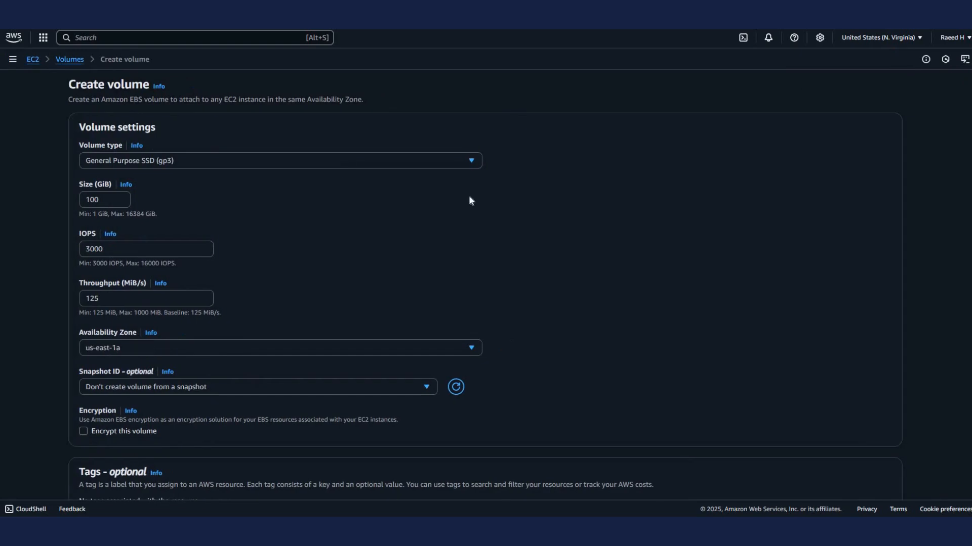
- Set the new volume's type to General Purpose SSD (gp2) and its size to 2 GiB
click(289, 162)
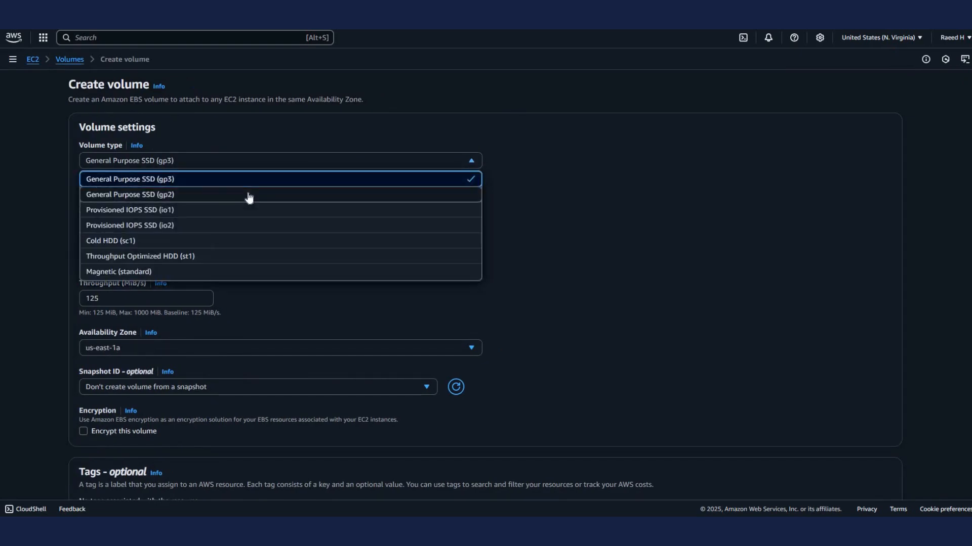
click(221, 195)
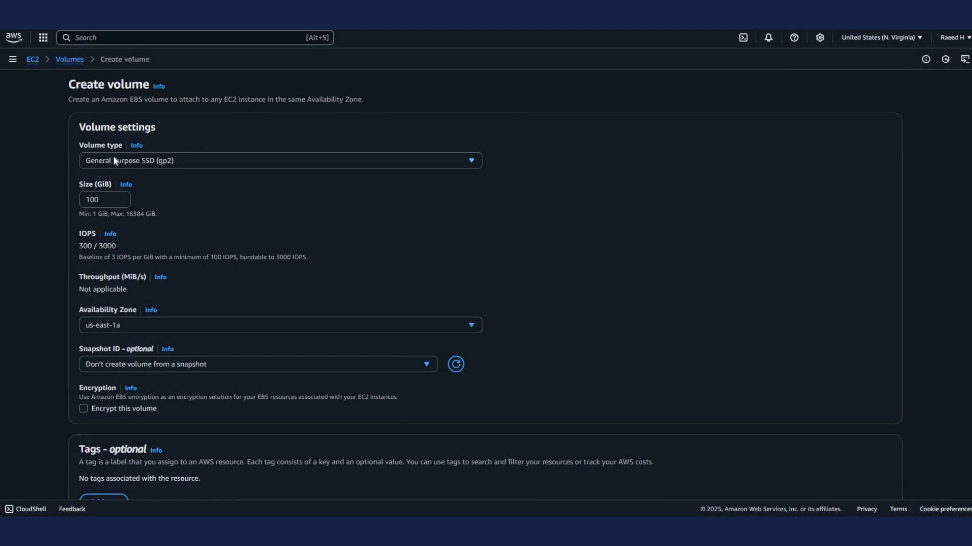
click(112, 199)
key(BackSpace)
key(BackSpace)
key(BackSpace)
text(2)
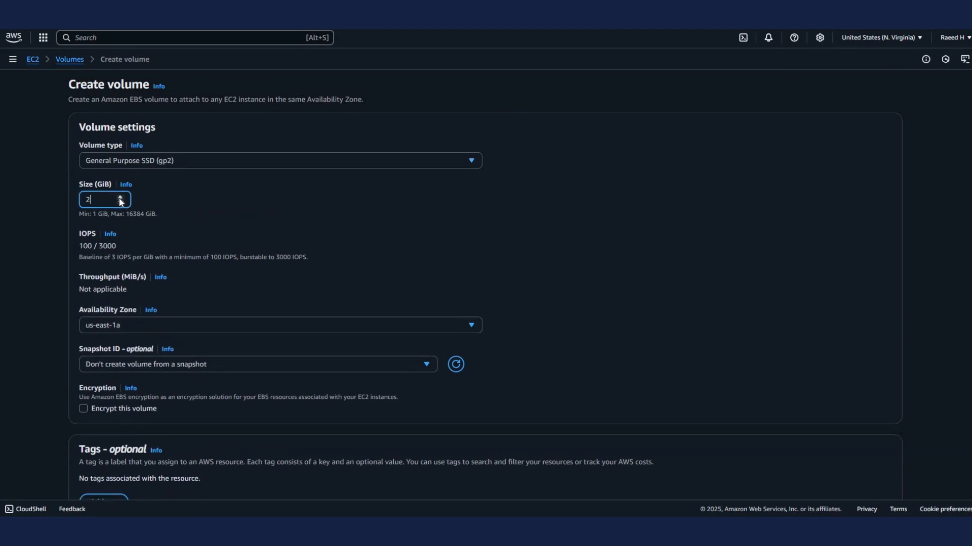
click(241, 197)
scroll(242, 184, down, 2)
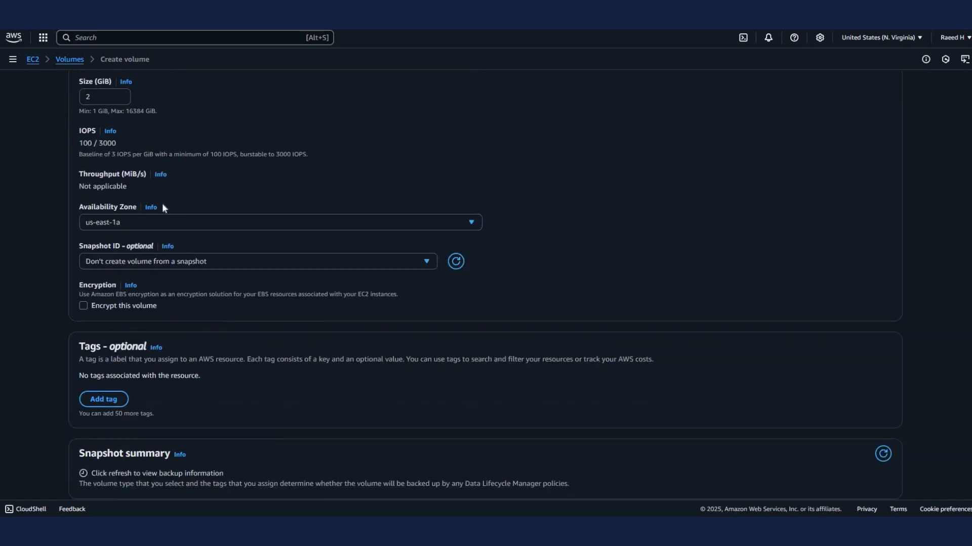
- Keep the new volume in Availability Zone us-east-1a, create it, and refresh the volume list
click(153, 222)
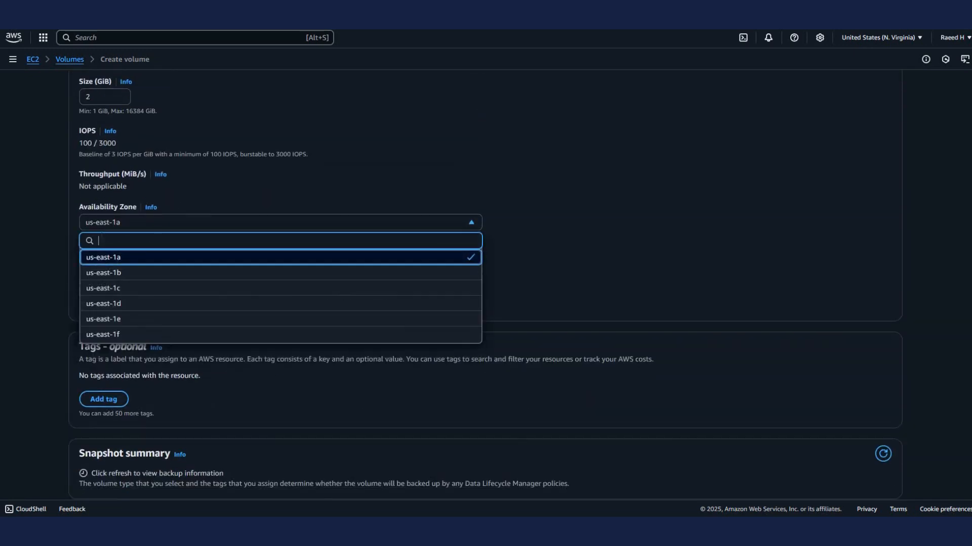
click(215, 224)
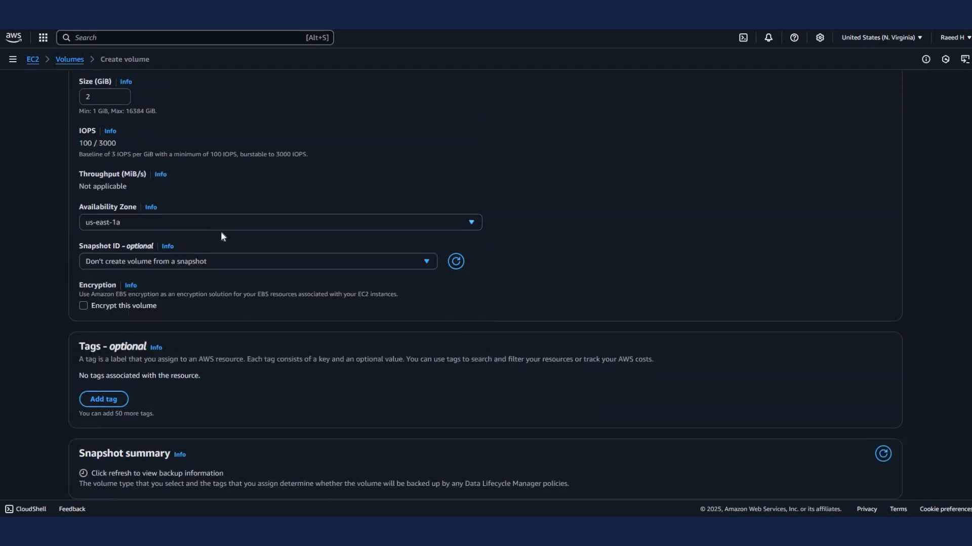
scroll(220, 232, down, 1)
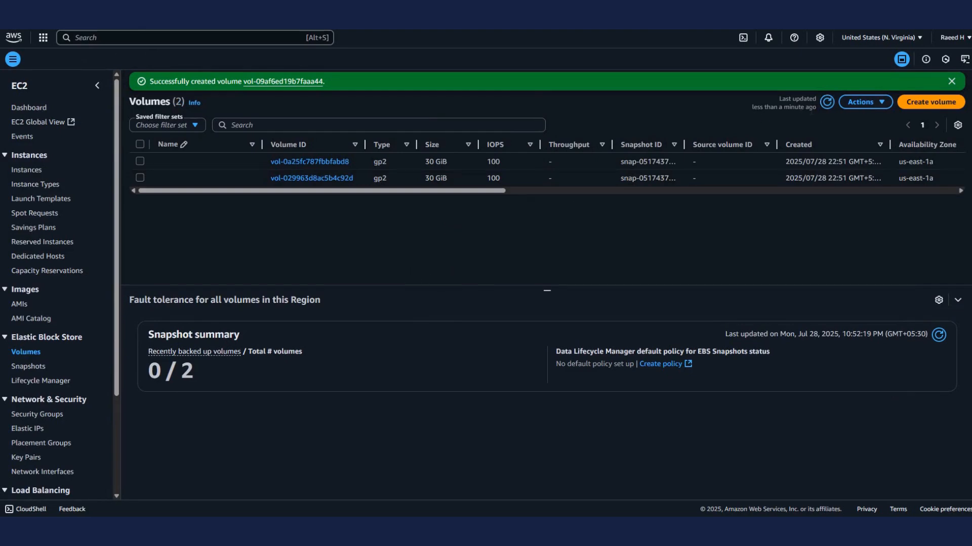
click(821, 103)
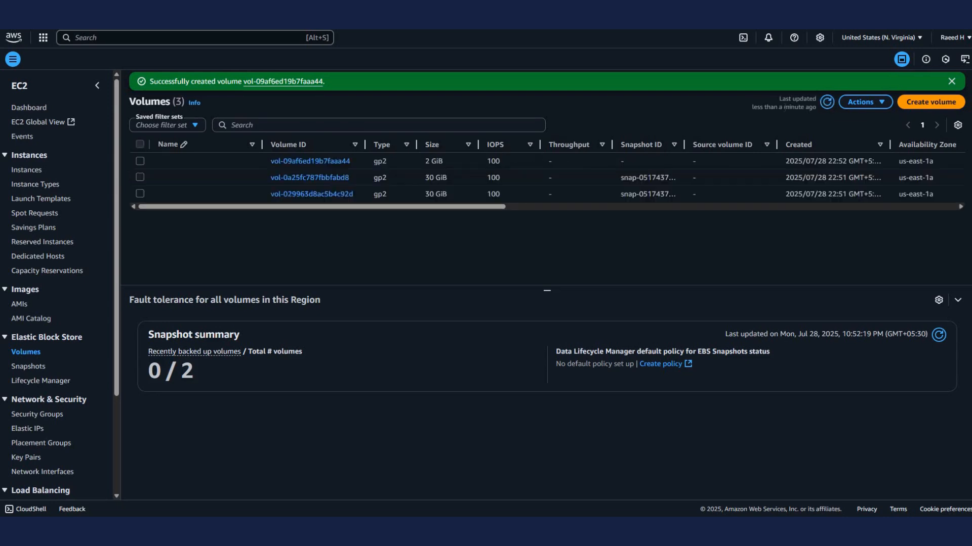
- Name the new 2 GiB volume Disk 2
click(251, 161)
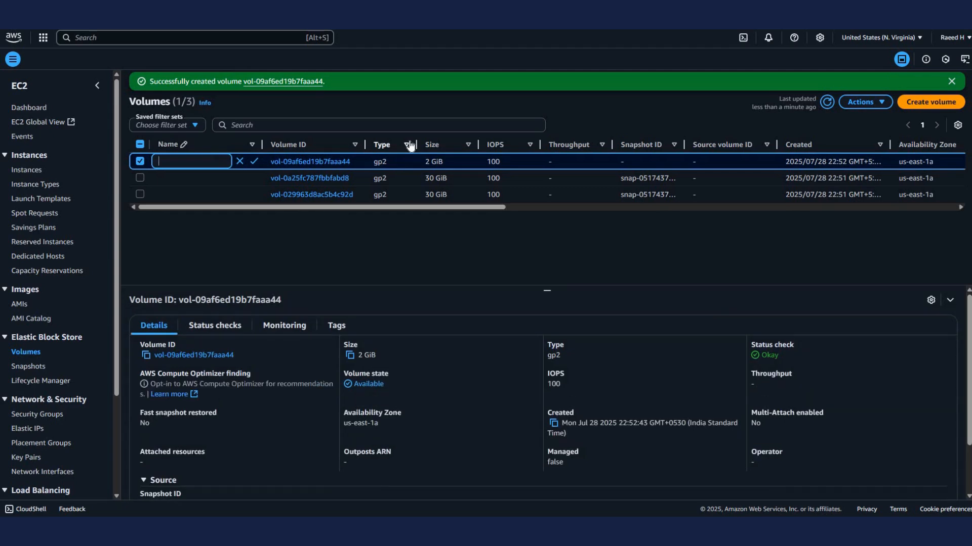
text(Disk 2)
key(Return)
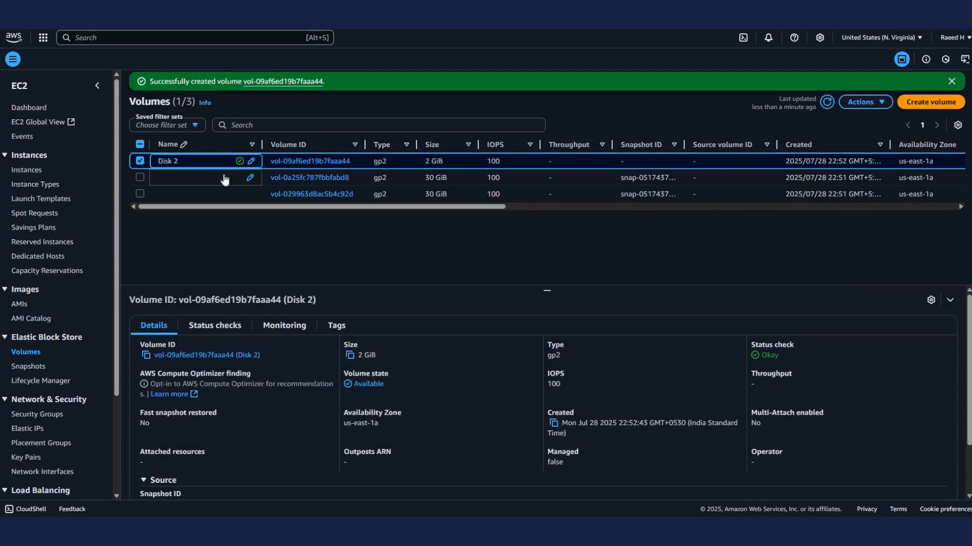
- Check which instances the 30 GiB volumes are attached to and name Server1's volume Server 1 Disk 1
click(224, 177)
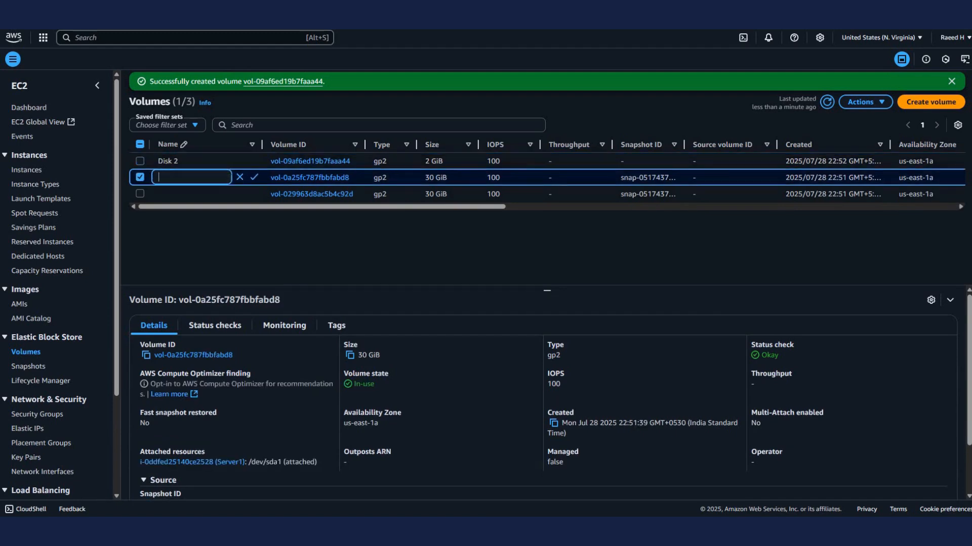
drag(380, 207, 585, 215)
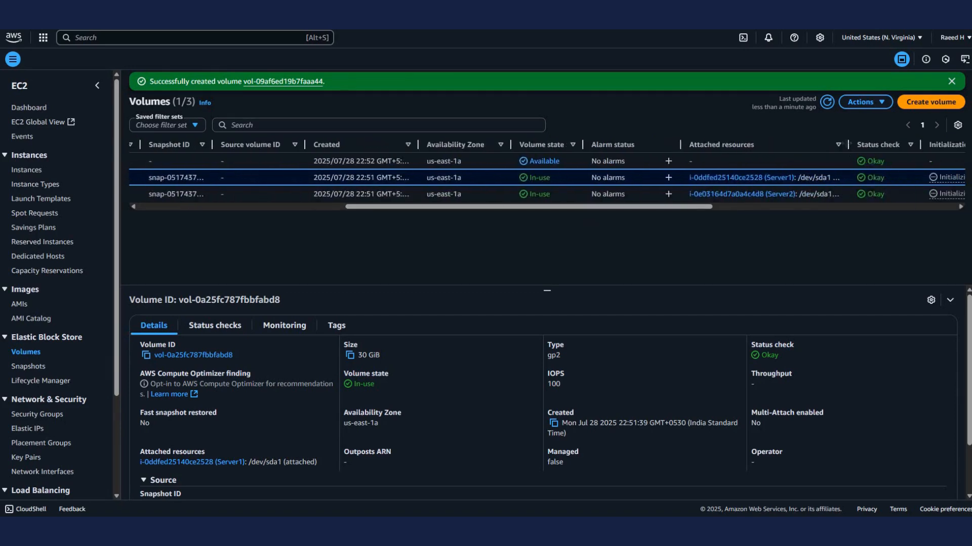
drag(848, 146, 901, 147)
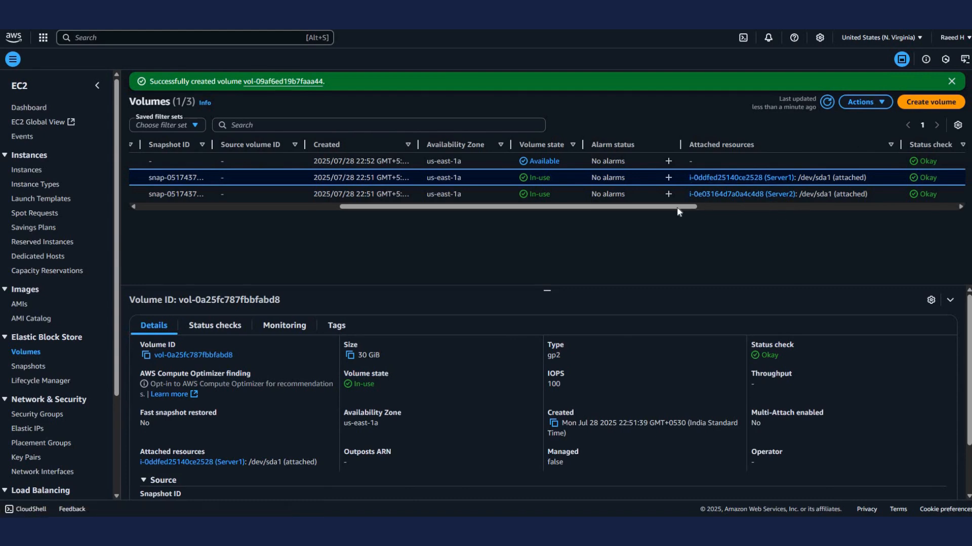
drag(675, 207, 177, 176)
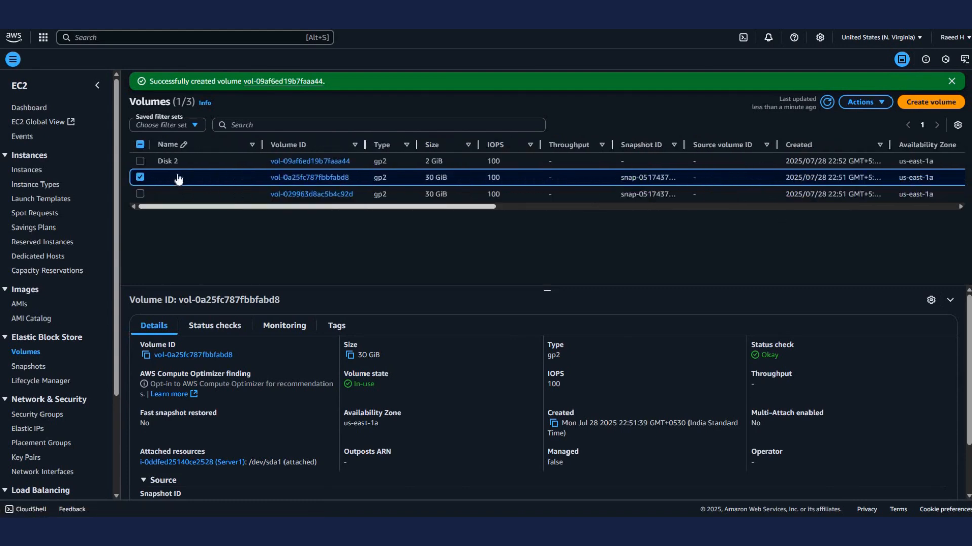
click(243, 177)
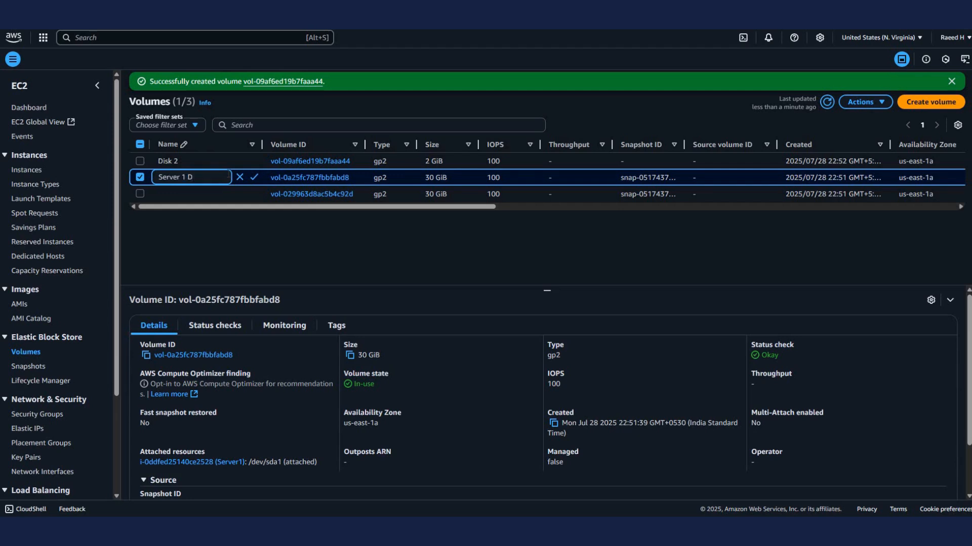
click(254, 178)
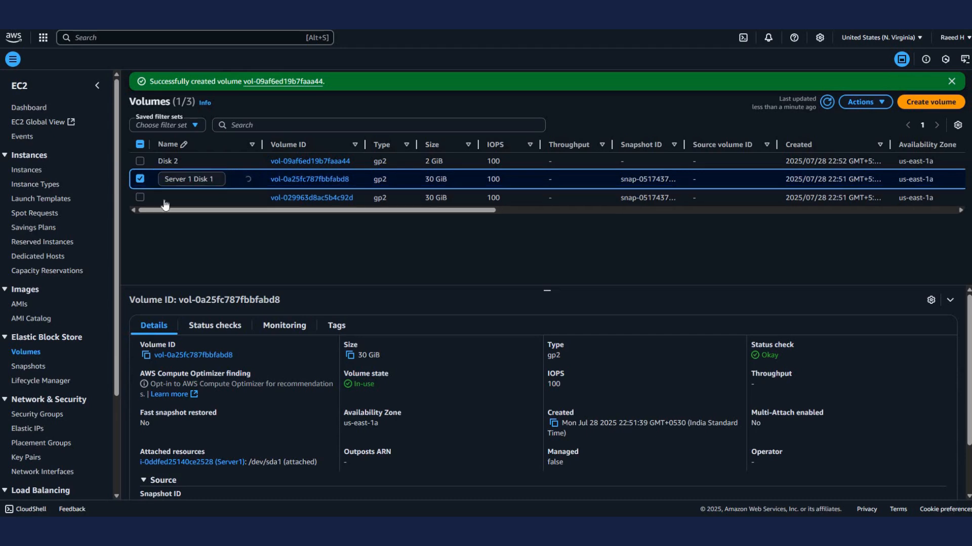
- Name the 30 GiB volume attached to Server2 as Server 2 Disk 1
click(180, 196)
text(Server 1)
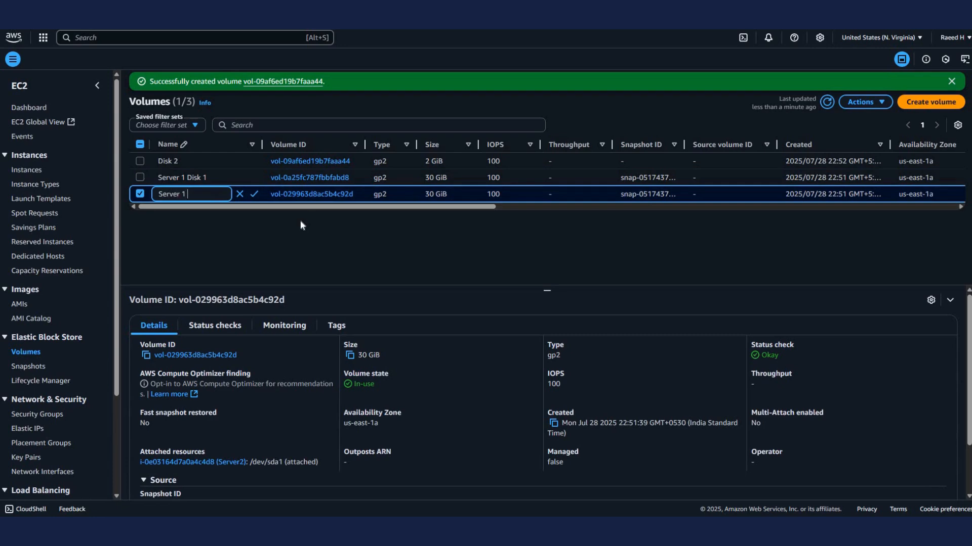
key(BackSpace)
text(2 Disk 1)
click(253, 194)
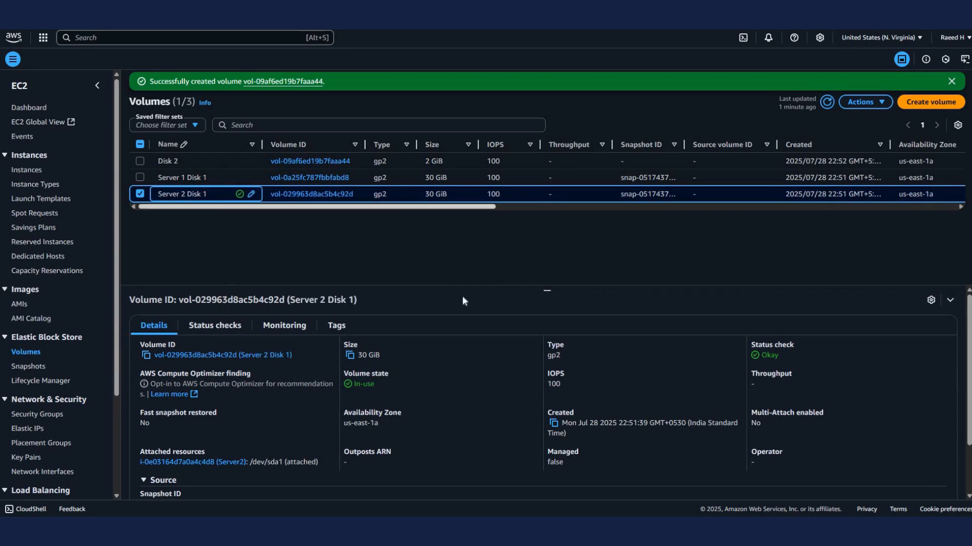
- Go to the EC2 instances list, refresh it, and check the status of Server1 and Server2
click(26, 169)
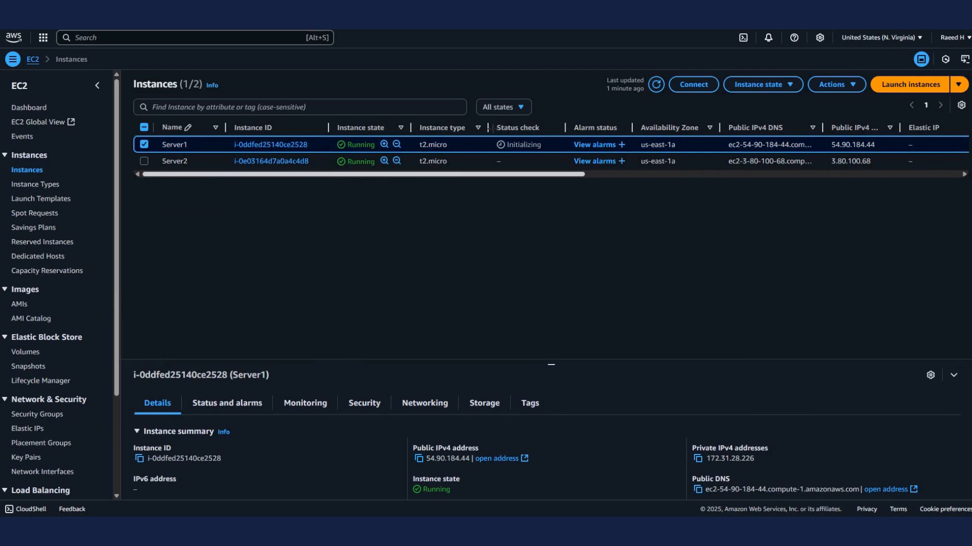
click(656, 85)
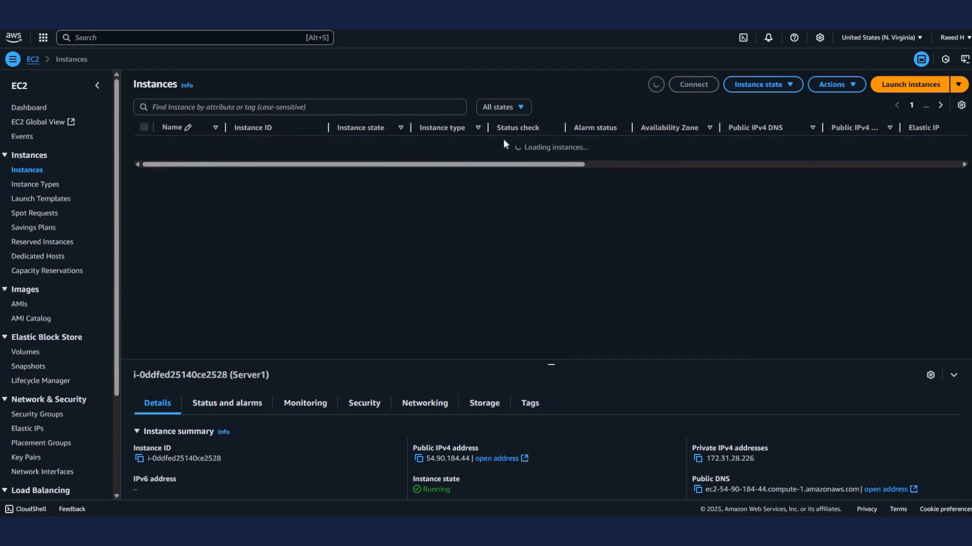
drag(535, 179, 507, 145)
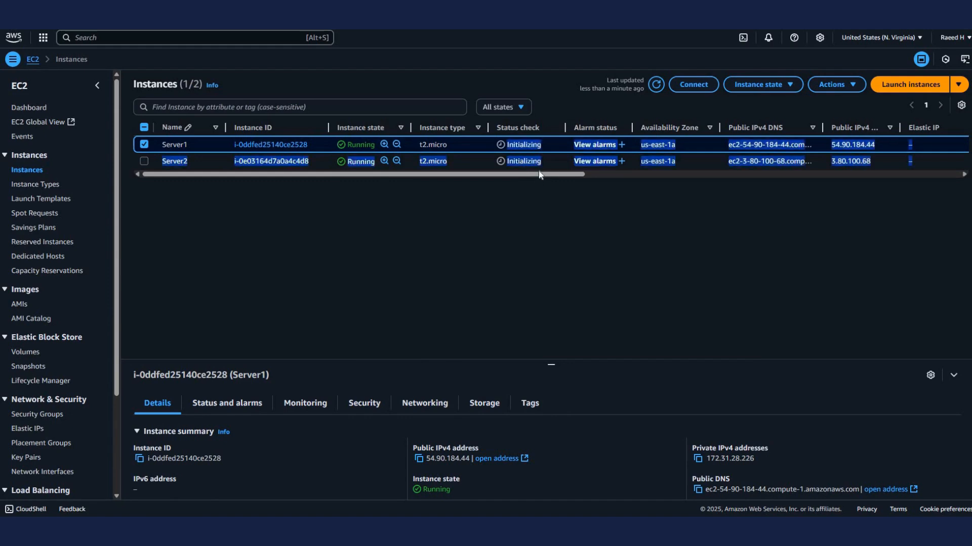
click(551, 206)
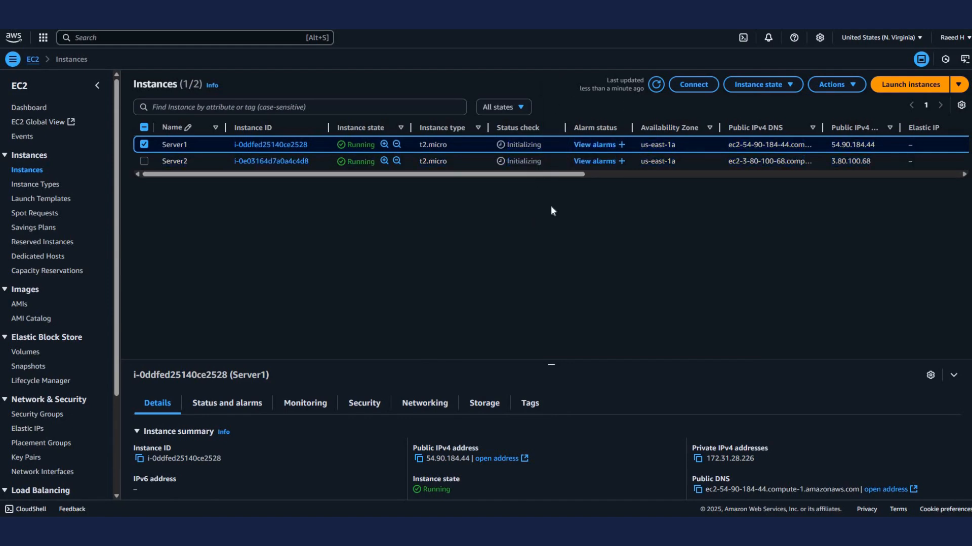
- Select only the Server1 instance and open its connection page
click(144, 146)
click(144, 147)
click(690, 86)
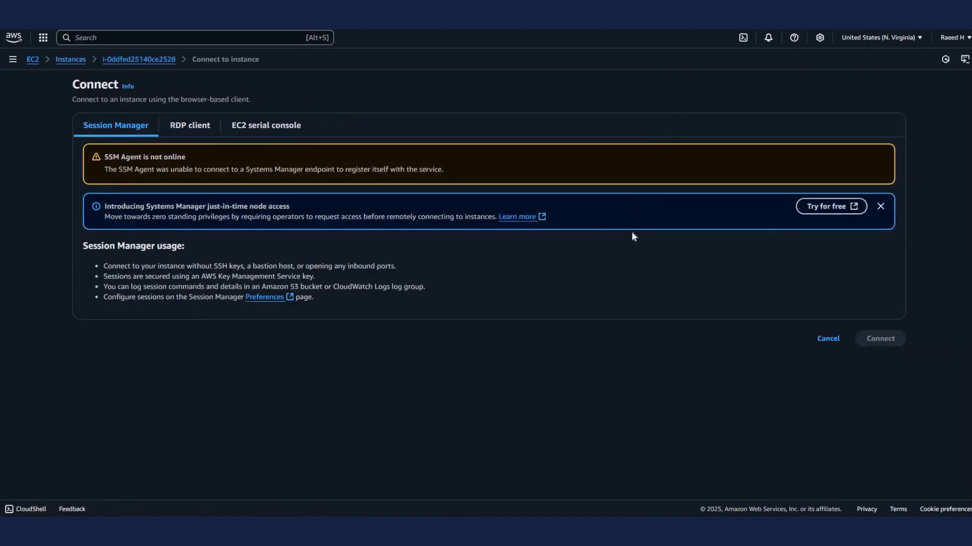
- Switch to Windows Remote Desktop Connection and move its window clear of the connection options
key(super)
text(remotw)
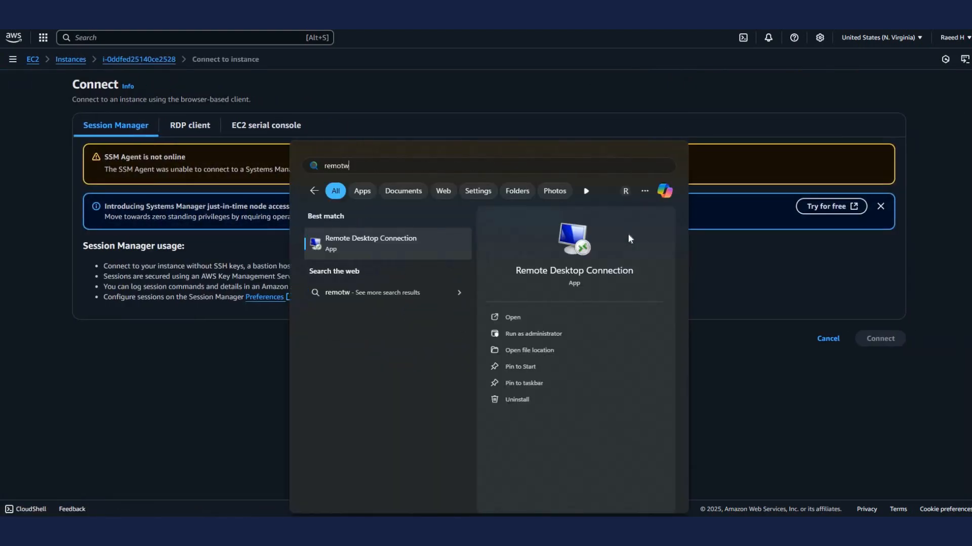
click(573, 243)
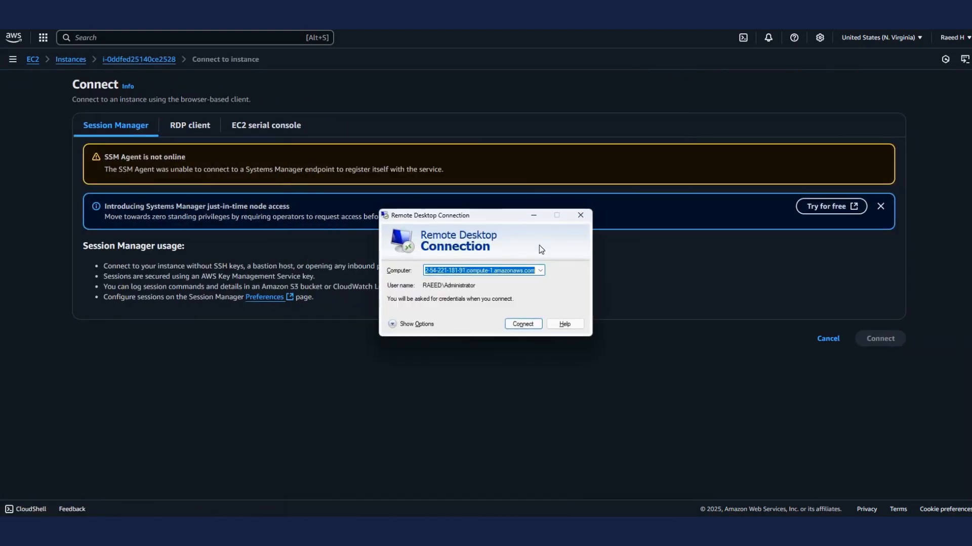
drag(486, 215, 619, 293)
- Copy Server1's public DNS from its RDP client details and enter it as the computer in Remote Desktop Connection
click(190, 125)
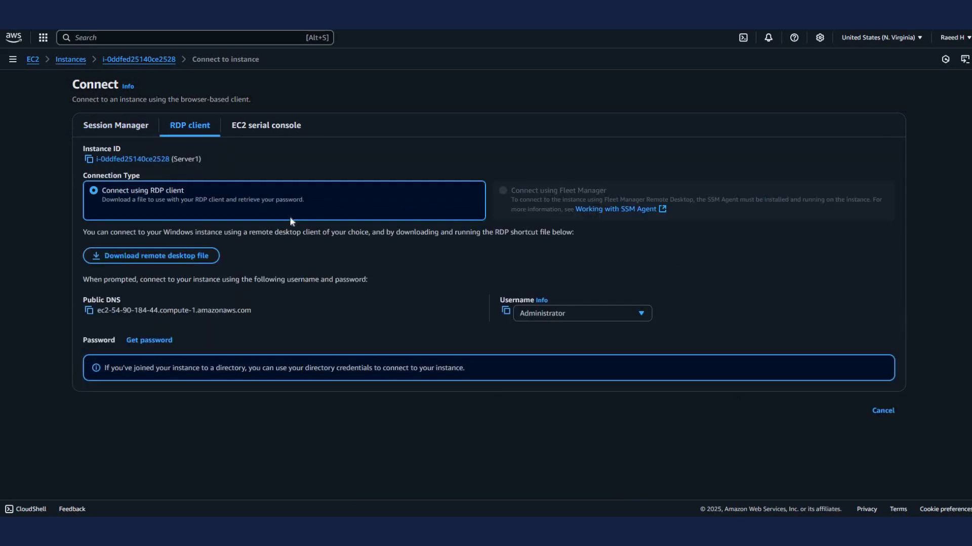
click(89, 310)
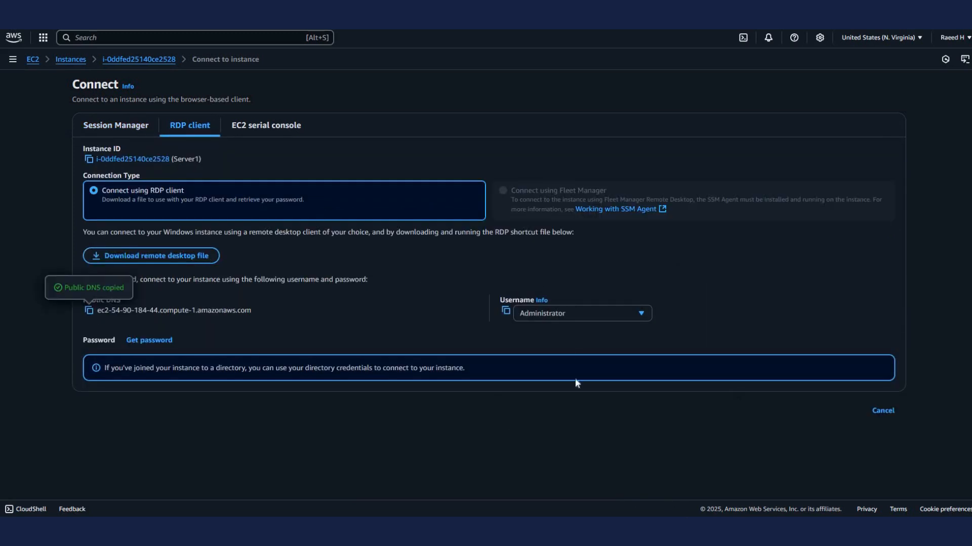
key(alt+Tab)
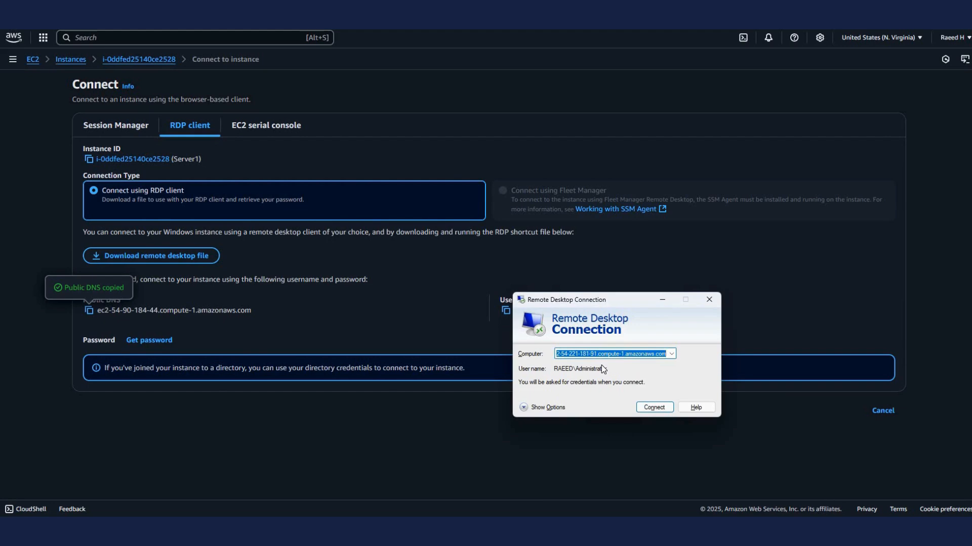
key(ctrl+v)
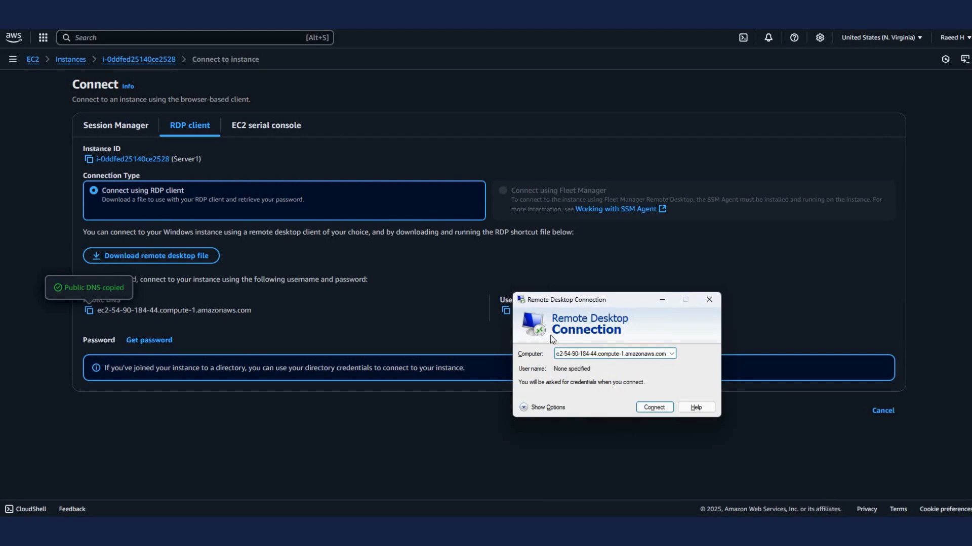
- Show the full Remote Desktop options, enter Server1's copied user name Administrator, and start the connection
click(547, 408)
drag(561, 300, 568, 245)
click(512, 312)
click(505, 310)
key(alt+Tab)
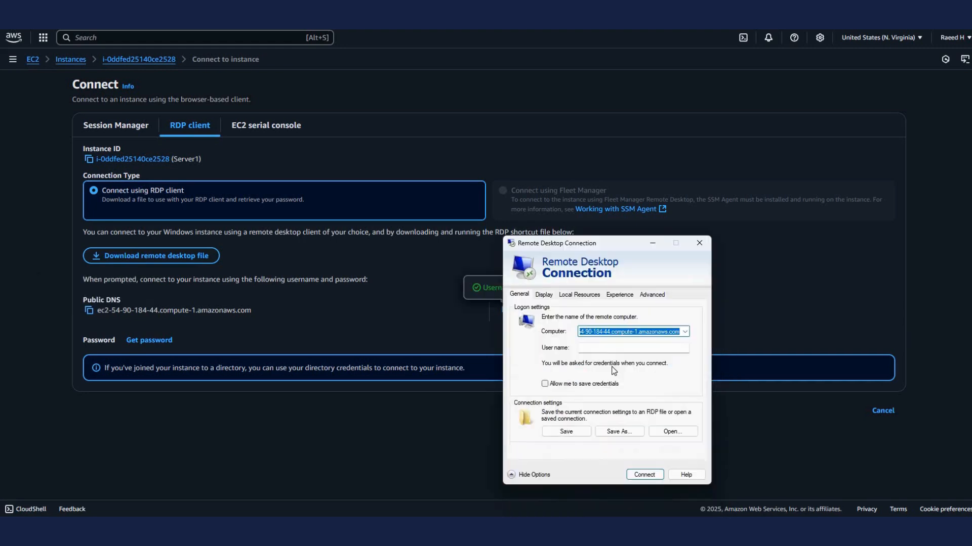
click(607, 350)
key(ctrl+v)
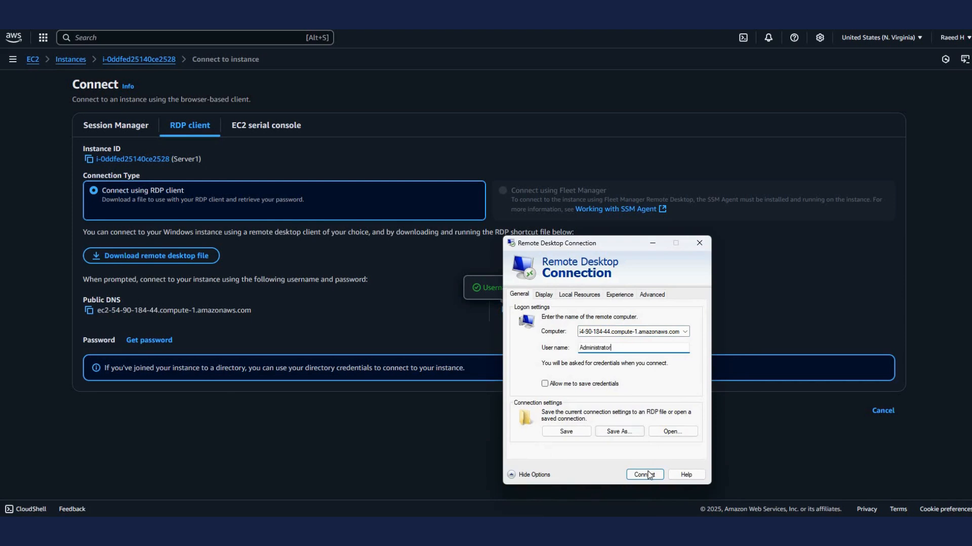
click(645, 475)
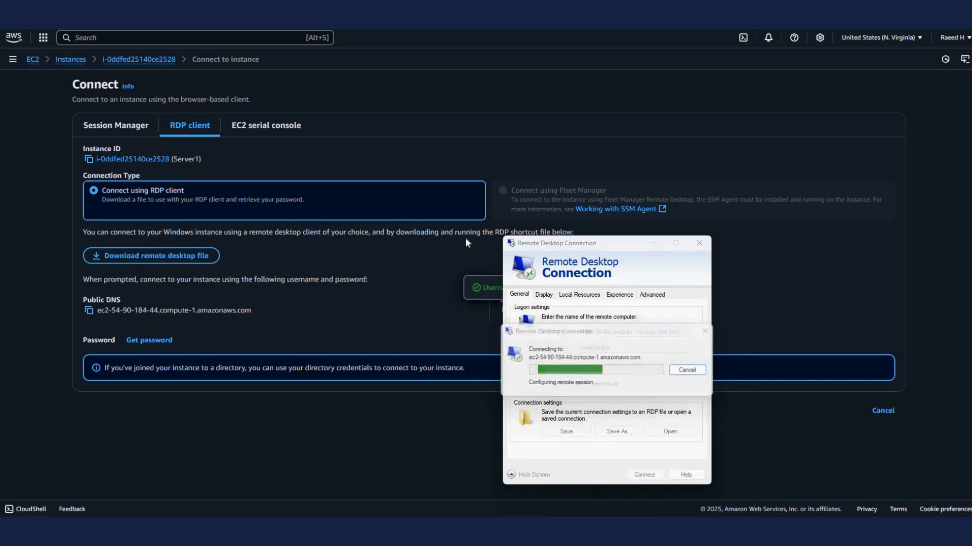
- Decrypt Server1's Windows administrator password using the private key file NewKey.pem
click(138, 343)
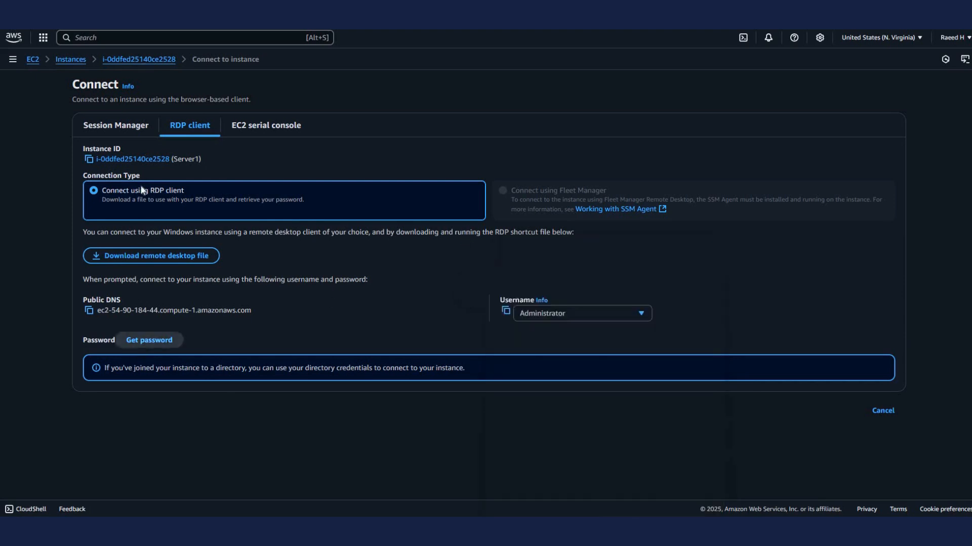
click(156, 218)
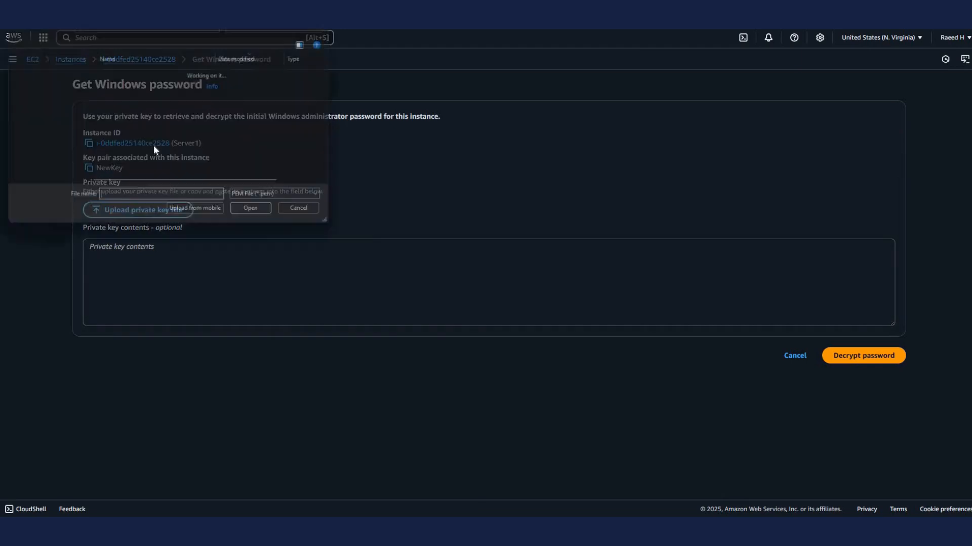
click(258, 216)
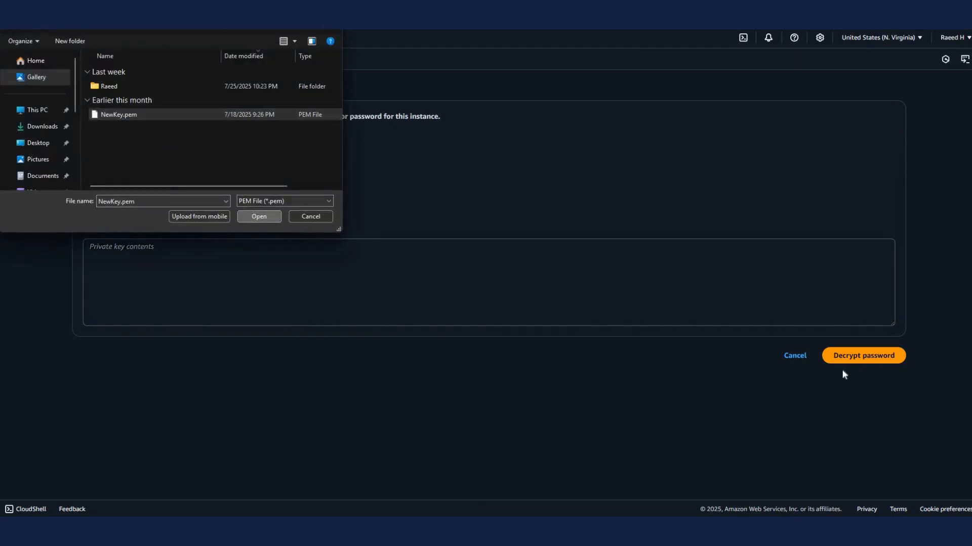
click(847, 382)
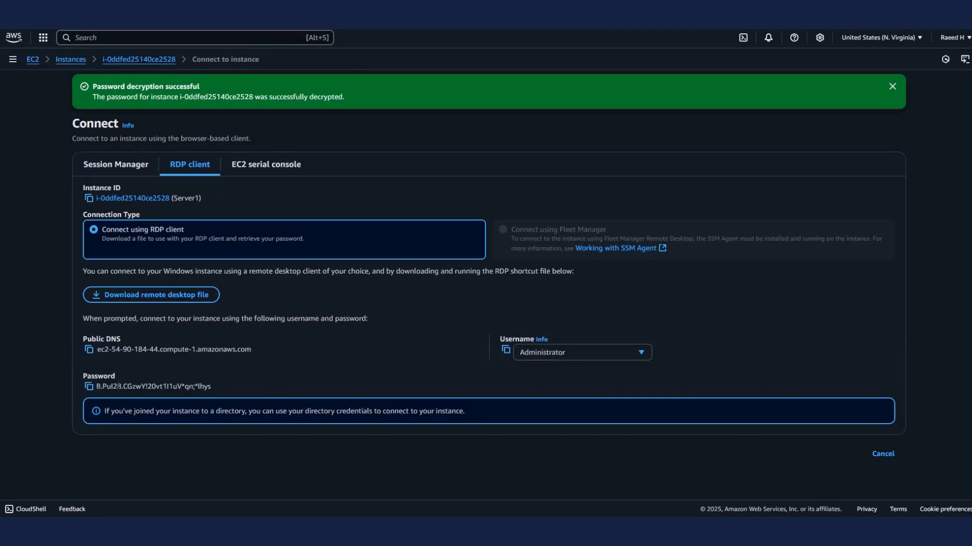
- Copy the decrypted password into the Administrator credentials prompt, sign in to Server1, and accept the untrusted certificate
click(89, 386)
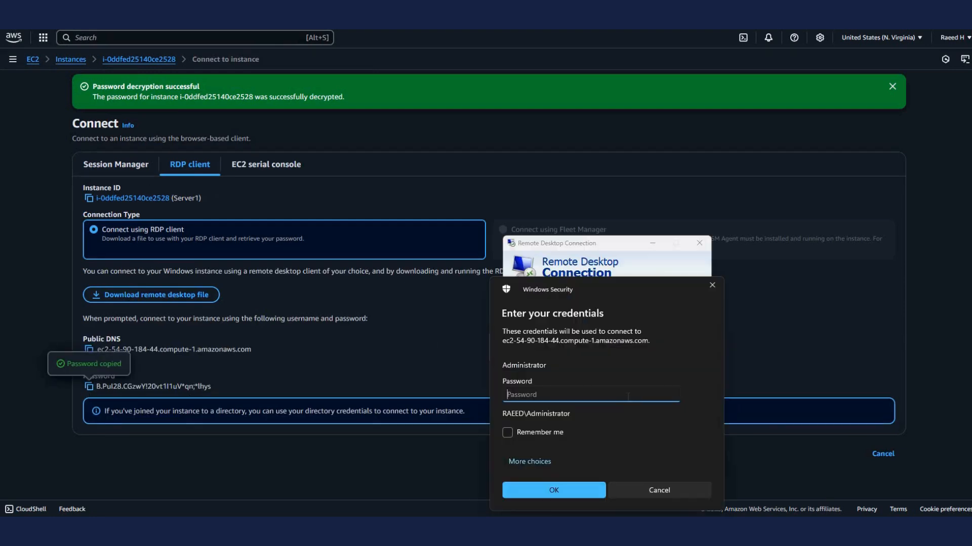
key(ctrl+v)
click(584, 491)
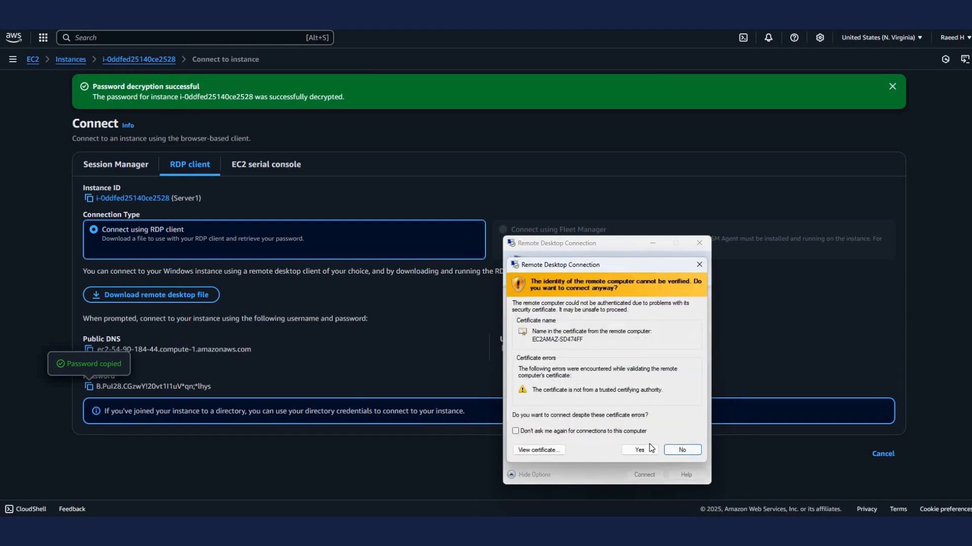
click(640, 450)
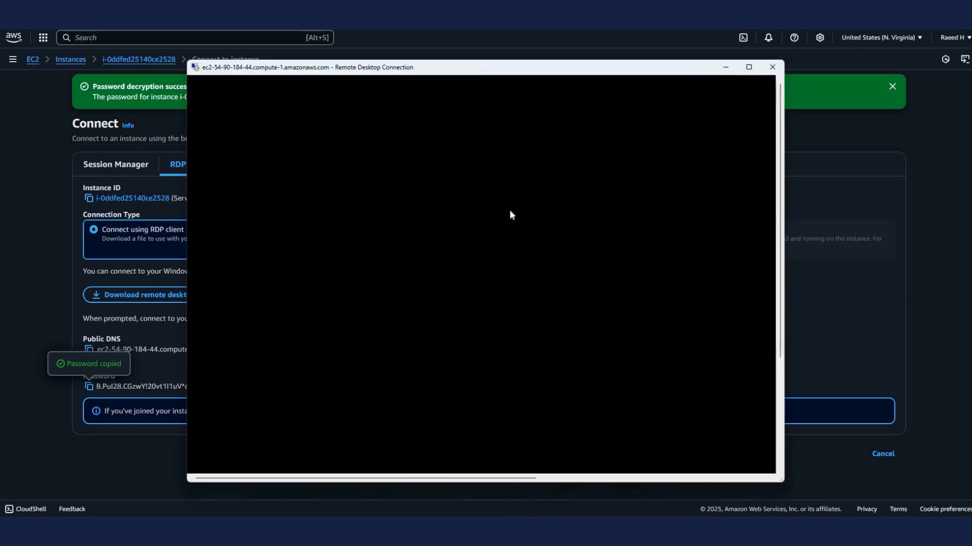
- Move Server1's remote session window aside and open the RDP client connection details for the Server2 instance
drag(350, 67, 468, 77)
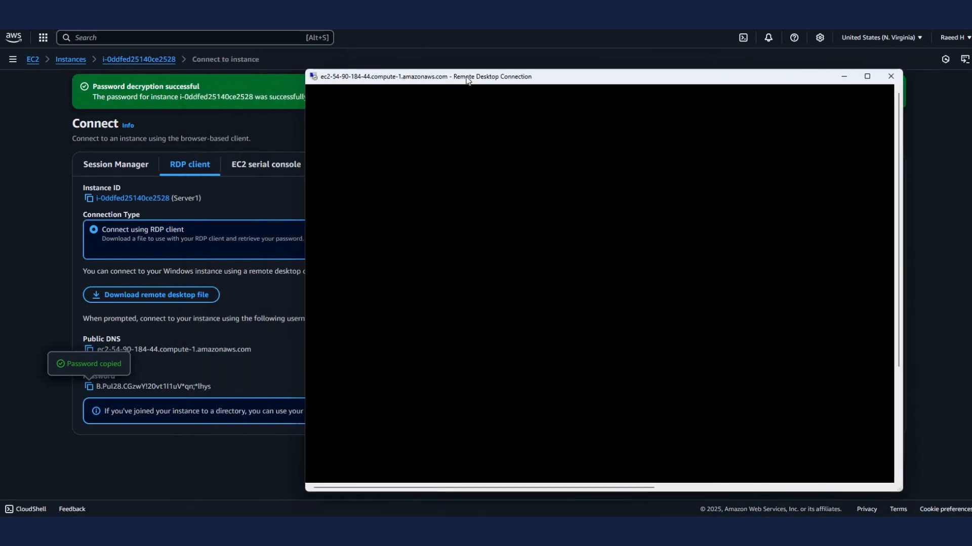
click(13, 59)
click(27, 170)
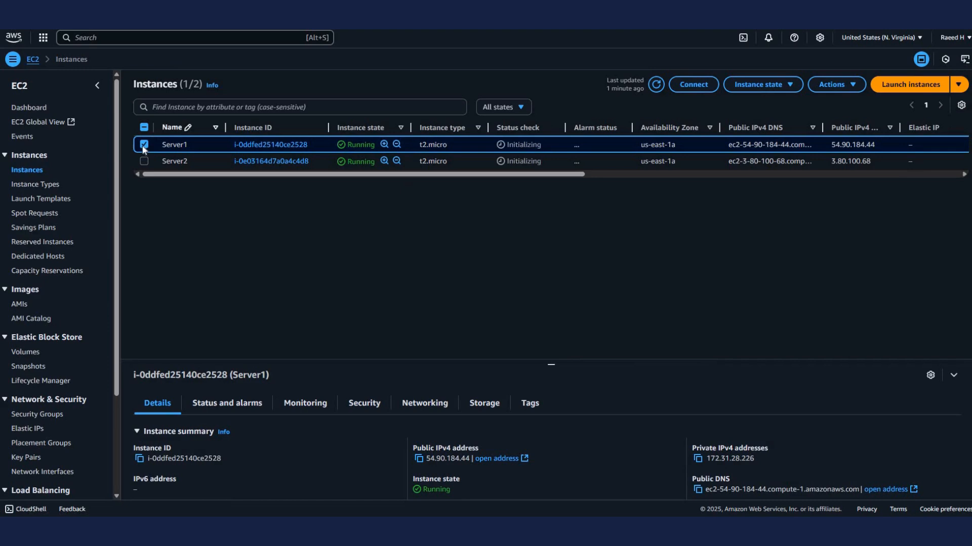
click(144, 145)
click(144, 161)
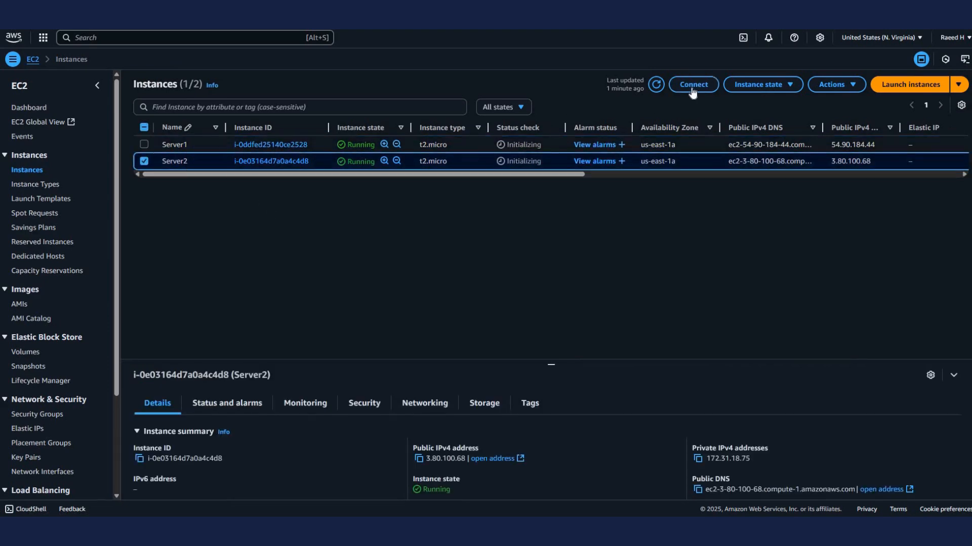
click(692, 89)
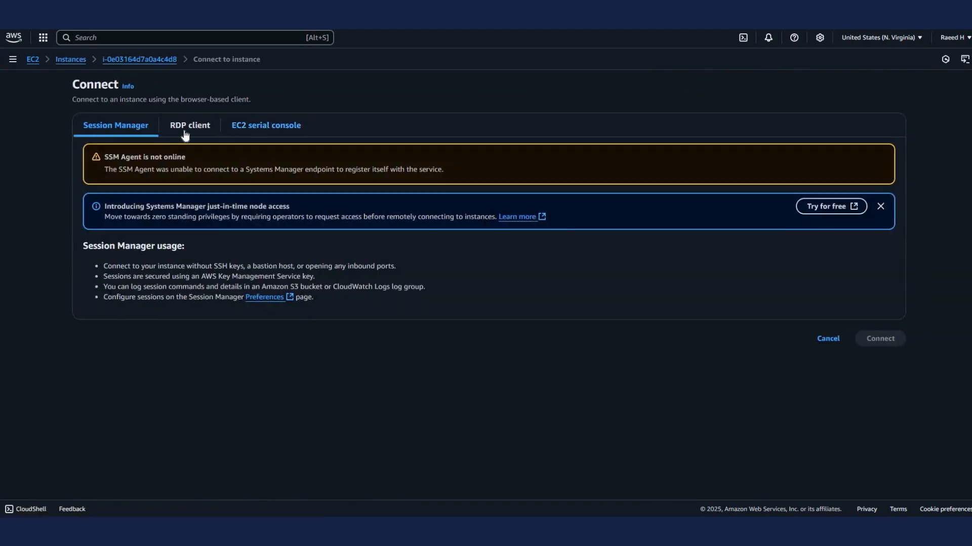
click(186, 126)
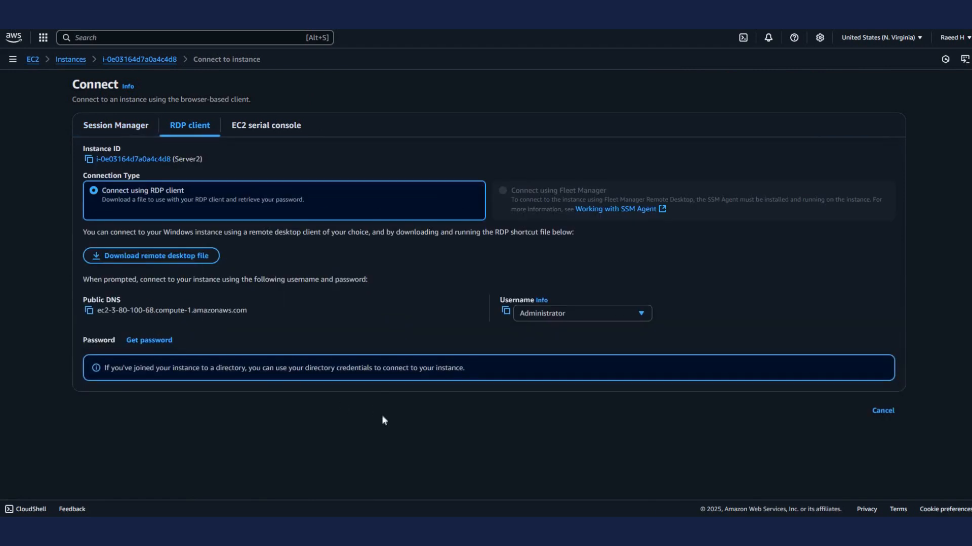
- Open Remote Desktop Connection and enter Server2's copied public DNS as the computer
key(super)
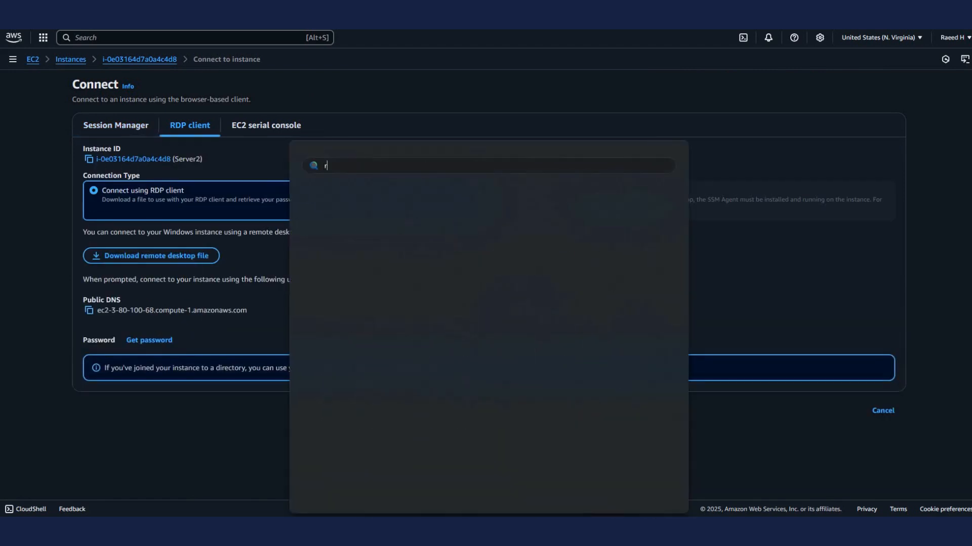
text(remote)
key(Return)
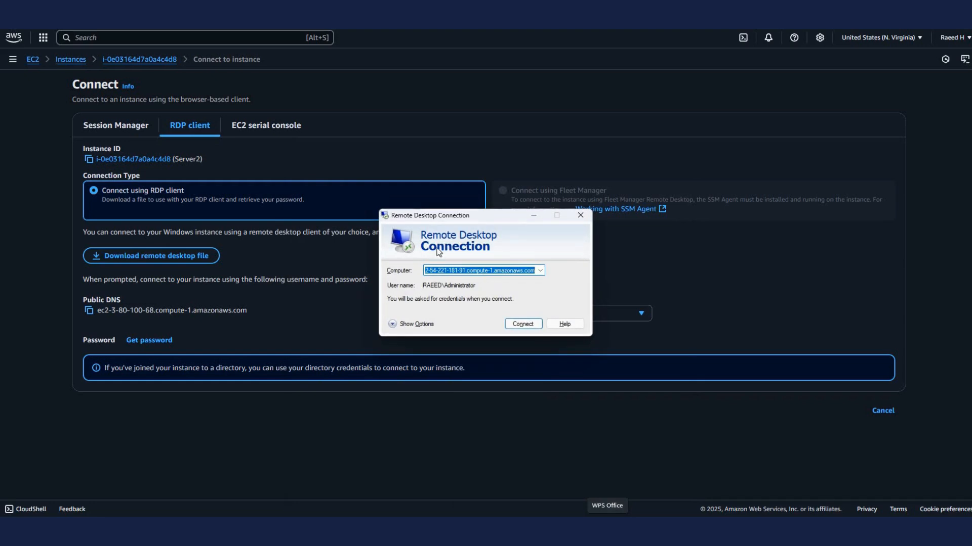
click(89, 310)
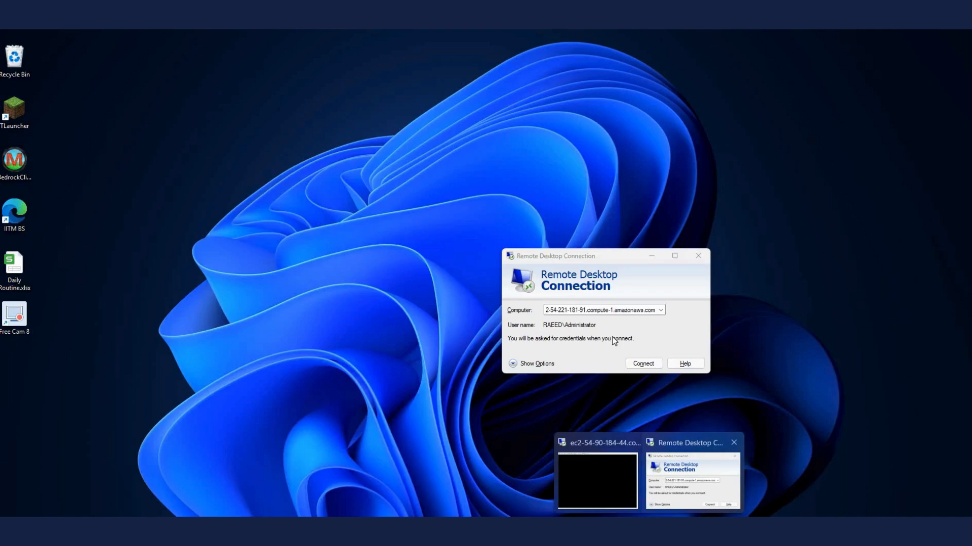
click(680, 473)
key(ctrl+v)
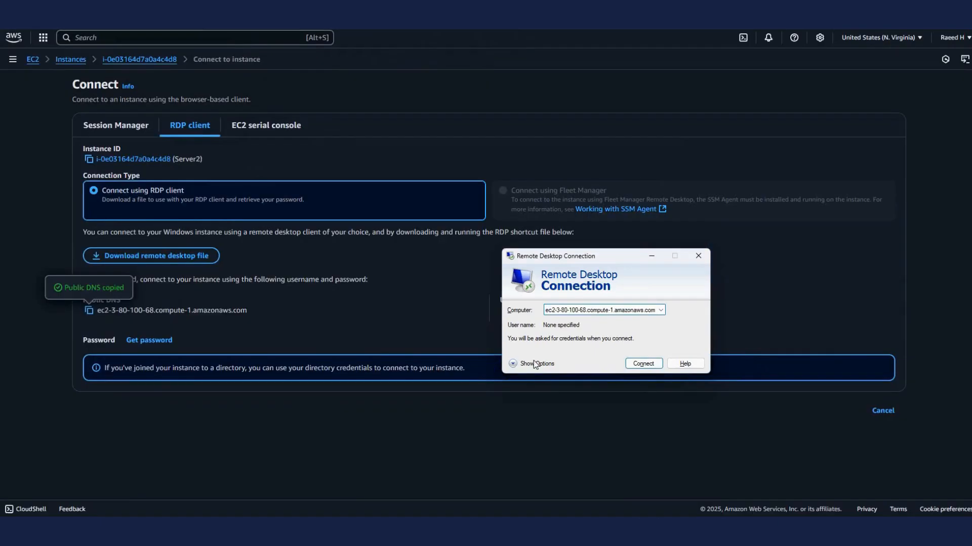
- Show the full Remote Desktop options, enter Server2's copied user name Administrator, and start the connection
click(521, 364)
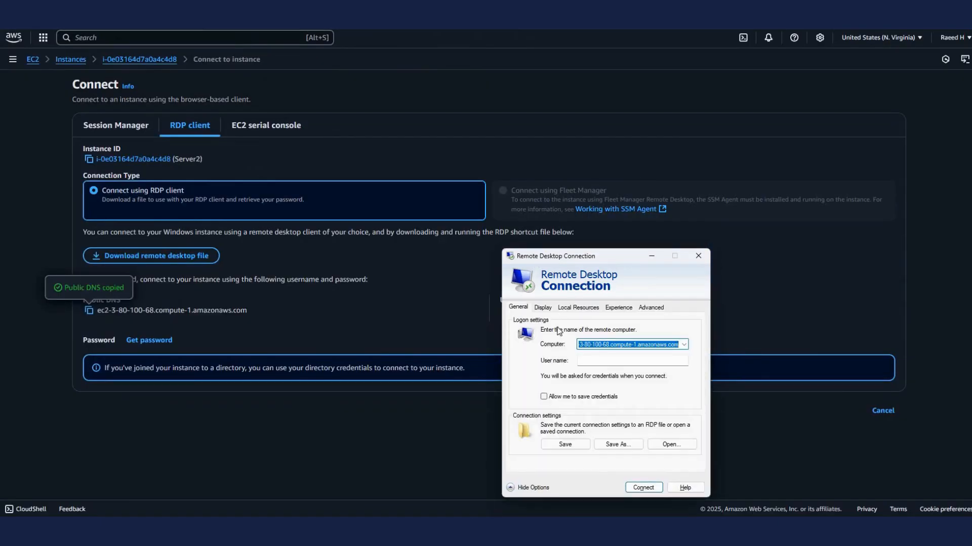
click(506, 311)
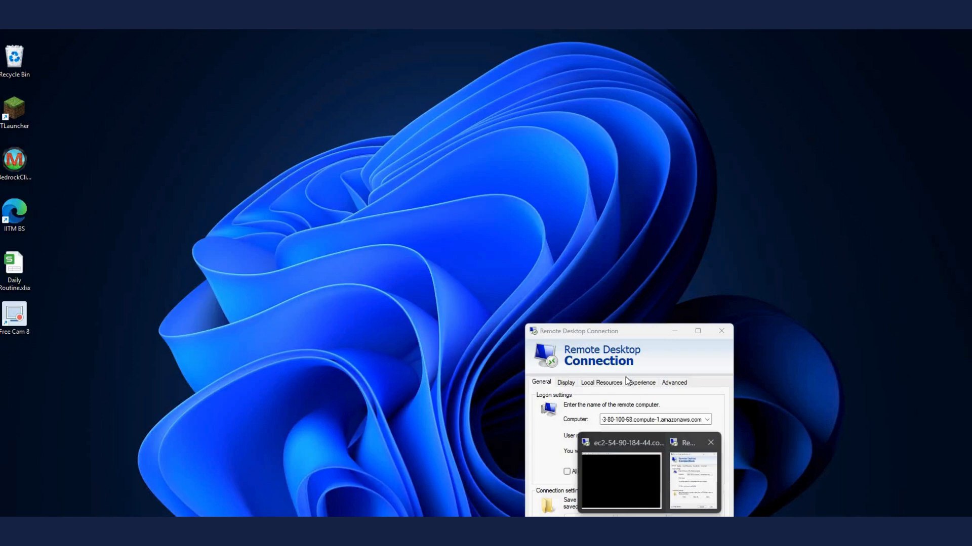
click(693, 482)
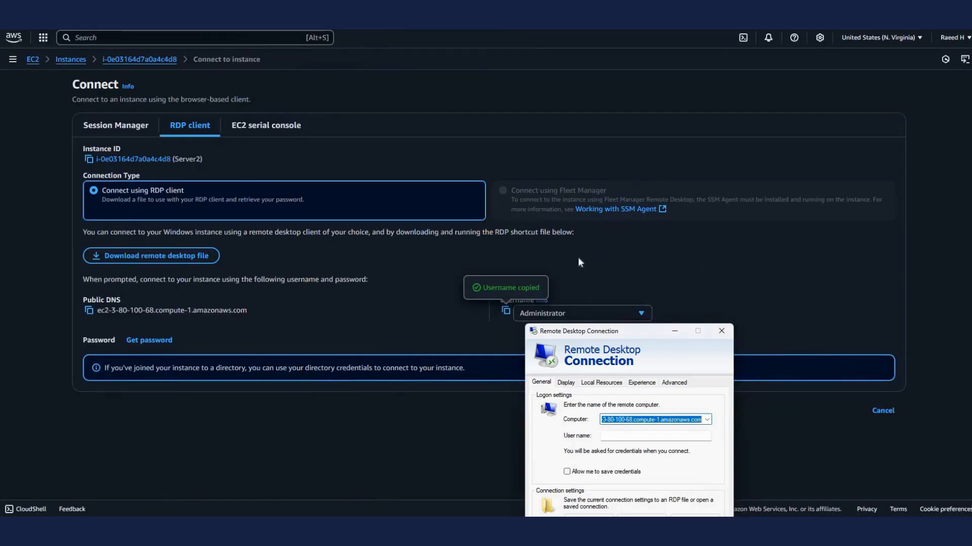
drag(607, 331, 544, 200)
click(572, 305)
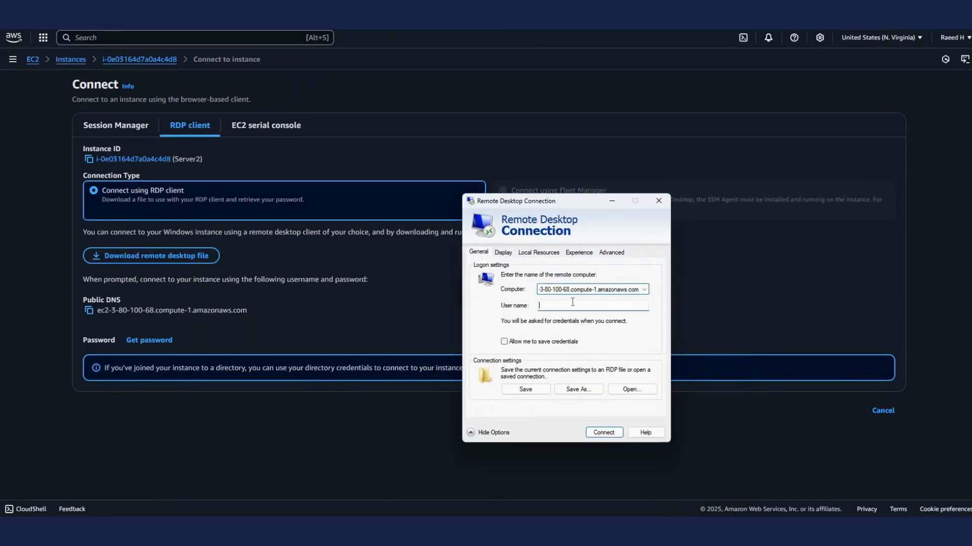
key(ctrl+v)
click(597, 431)
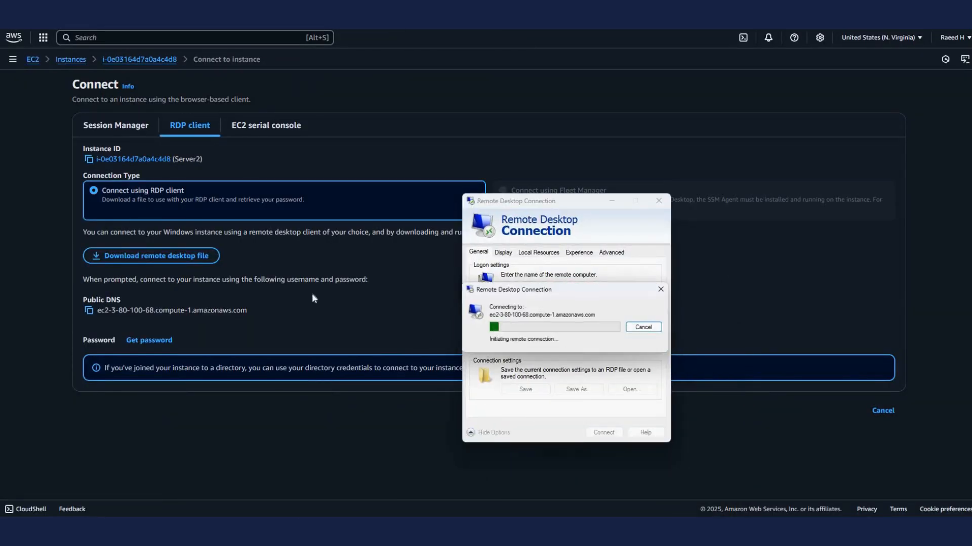
- Decrypt Server2's Windows administrator password using the private key file NewKey.pem
click(150, 339)
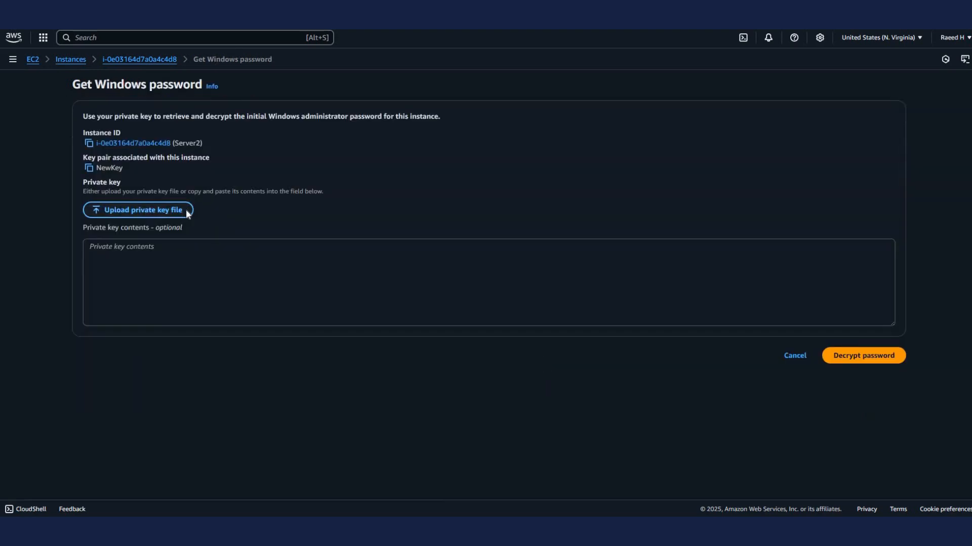
click(186, 212)
click(118, 114)
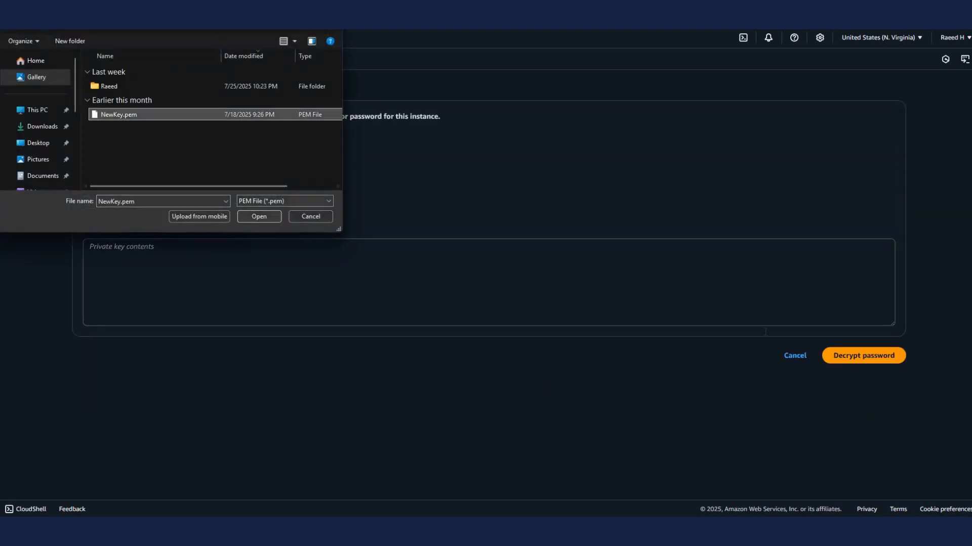
key(Return)
click(850, 377)
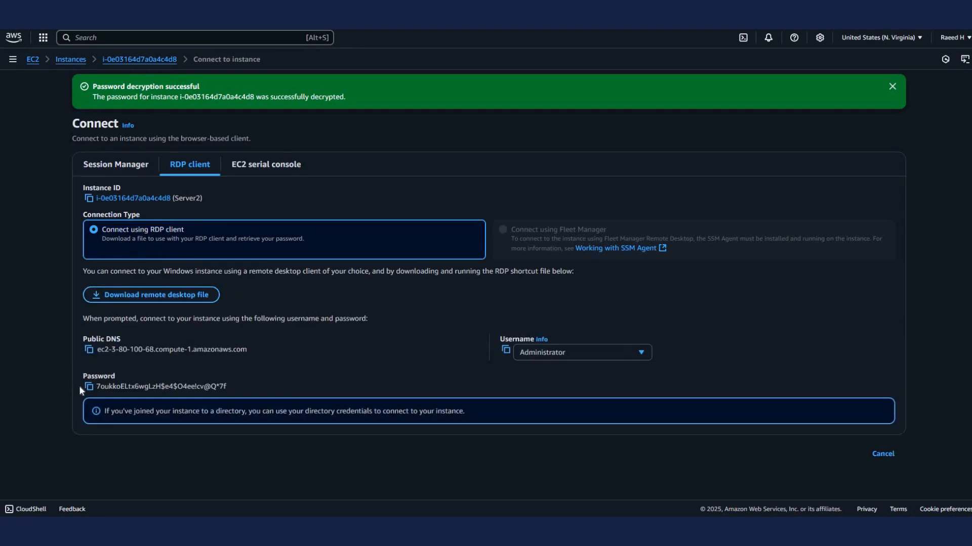
- Copy the decrypted password into the Administrator credentials prompt, sign in to Server2, and accept the untrusted certificate
click(89, 387)
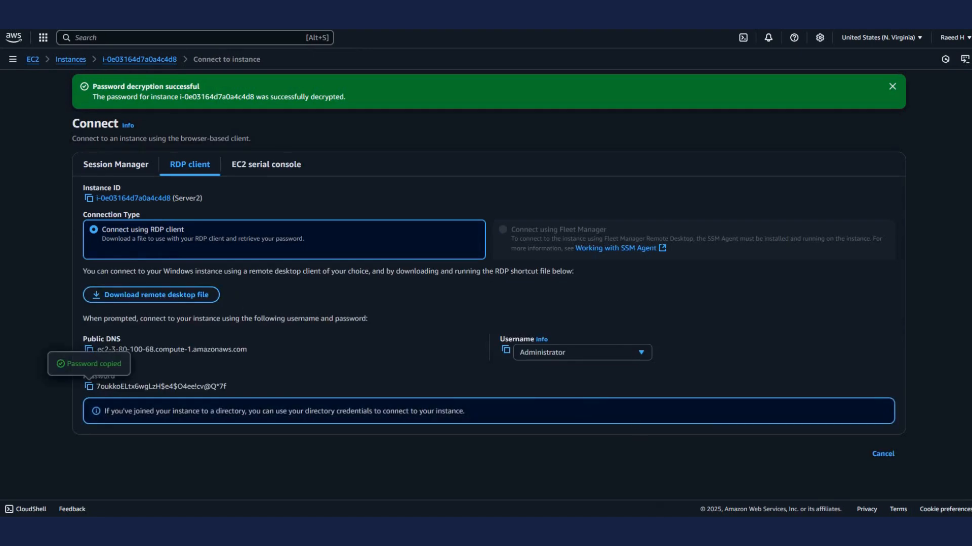
click(689, 476)
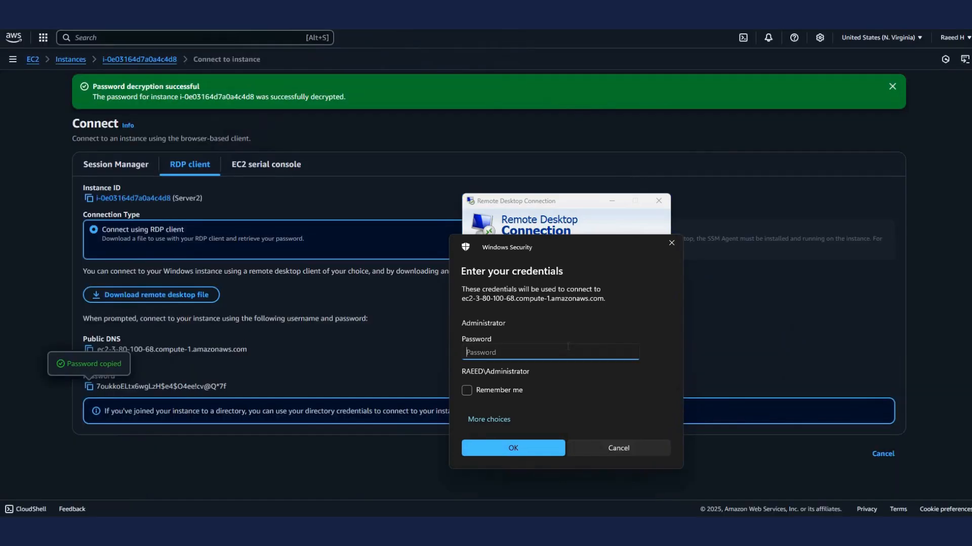
key(ctrl+v)
click(524, 455)
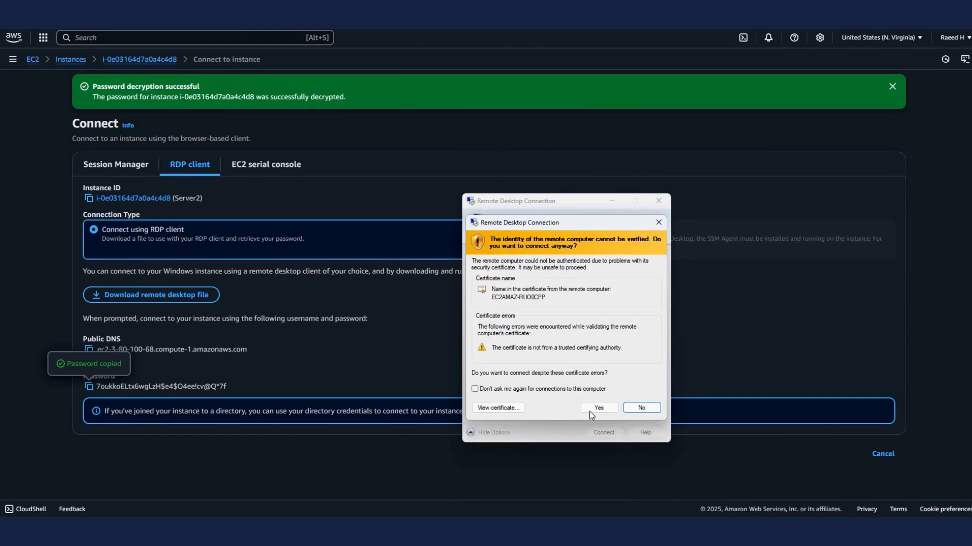
click(598, 408)
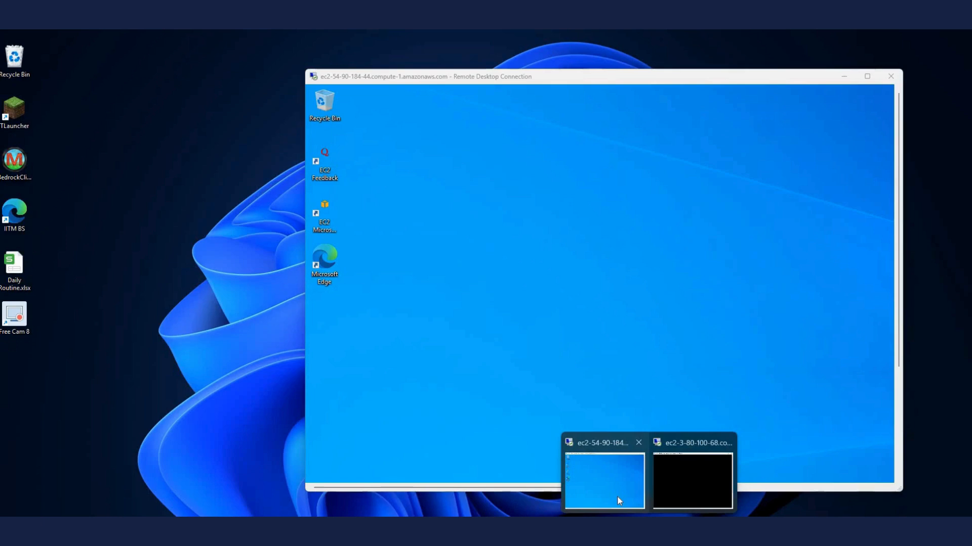
- Arrange the Server1 and Server2 remote session windows and check that both desktops load
click(617, 496)
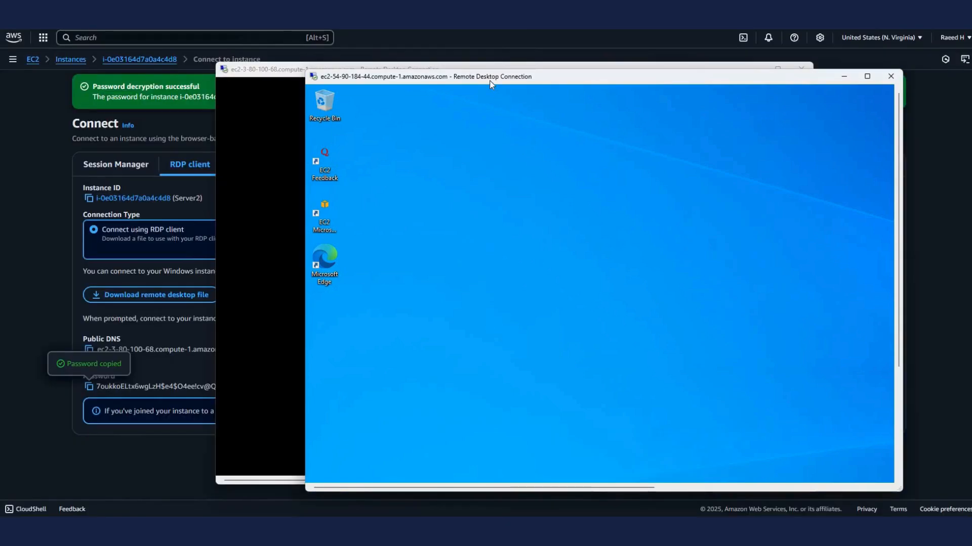
drag(490, 81, 251, 90)
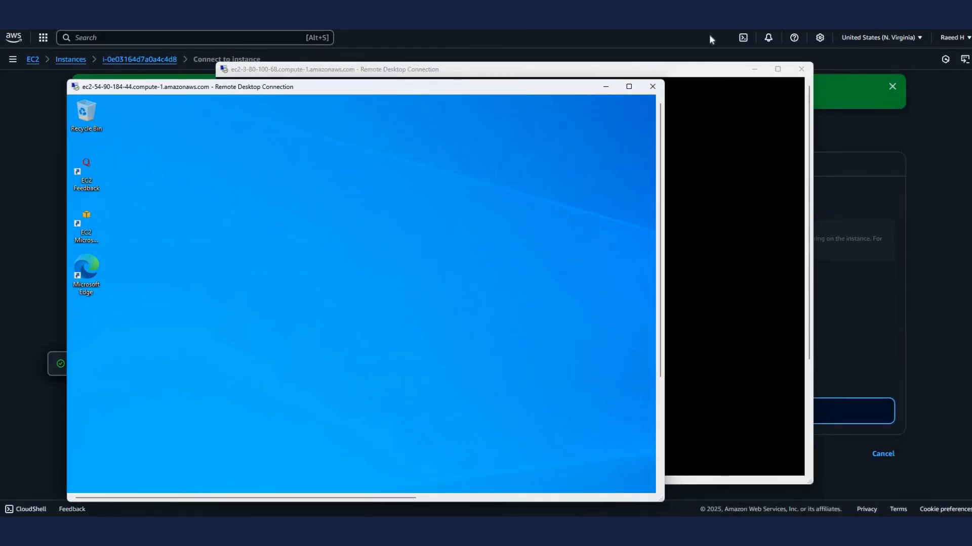
drag(690, 70, 811, 61)
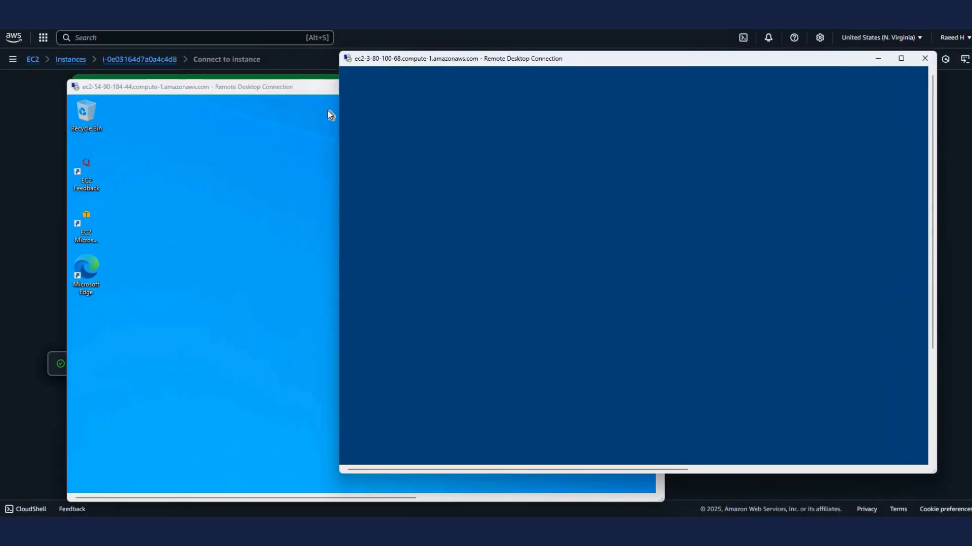
click(269, 89)
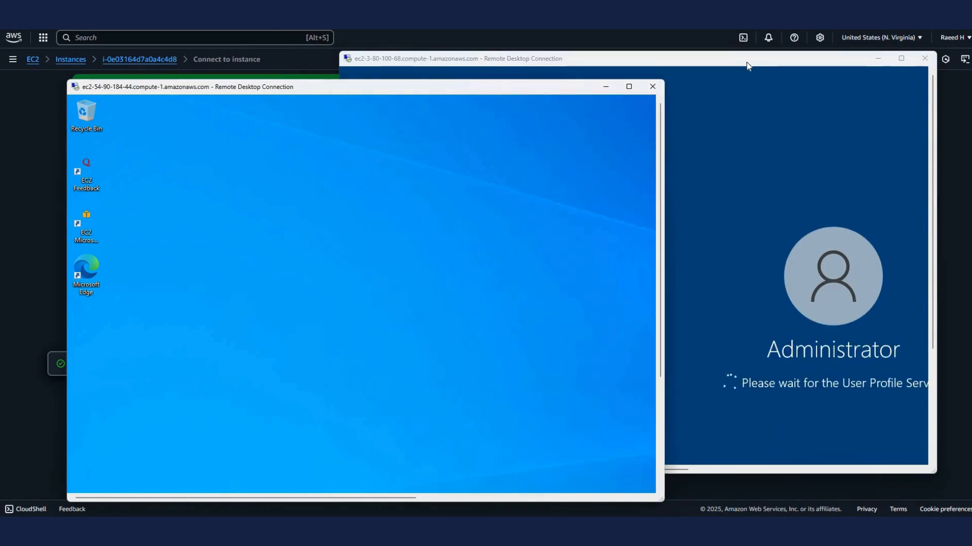
click(746, 61)
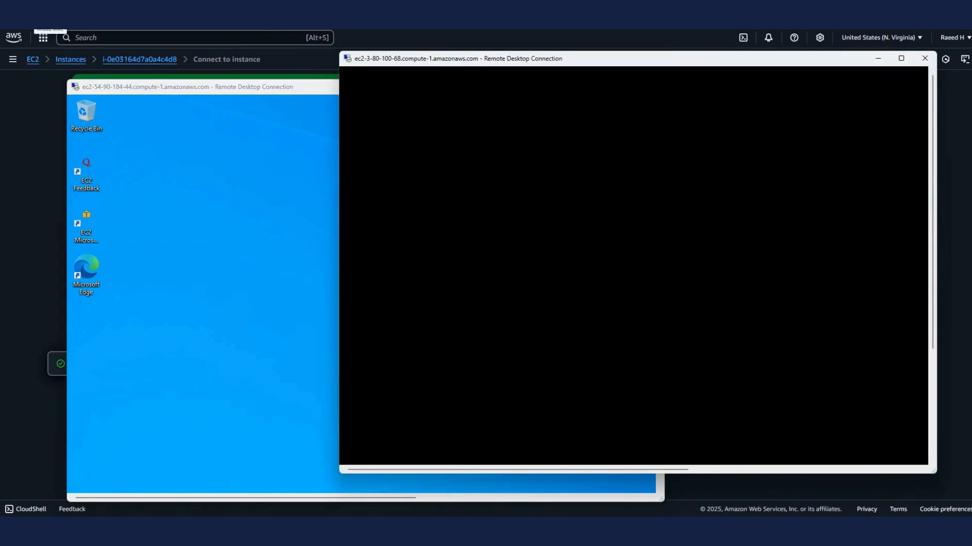
click(39, 22)
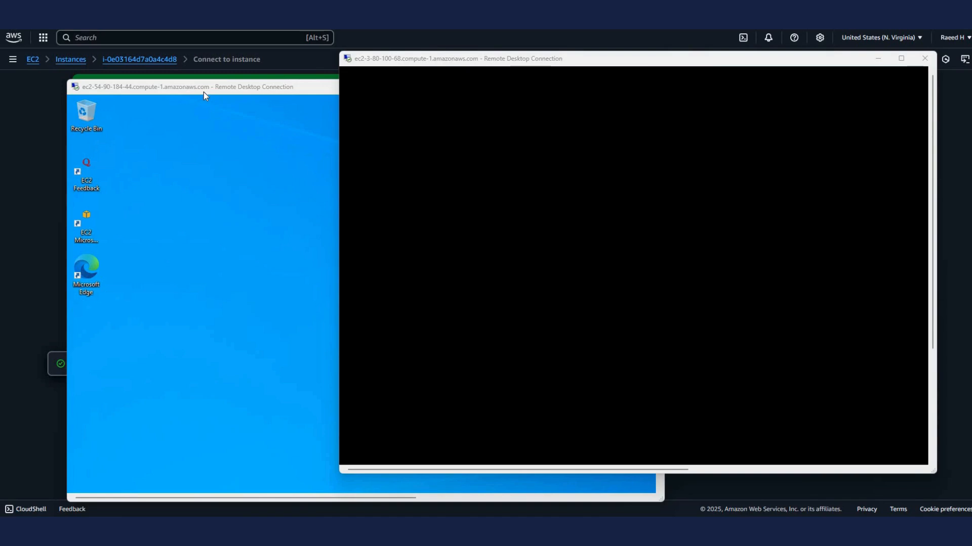
click(274, 90)
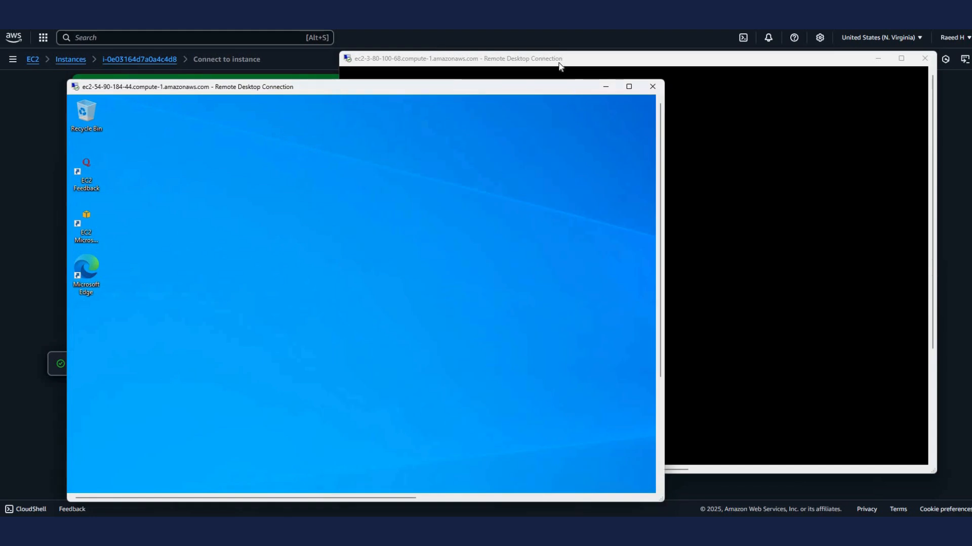
click(684, 212)
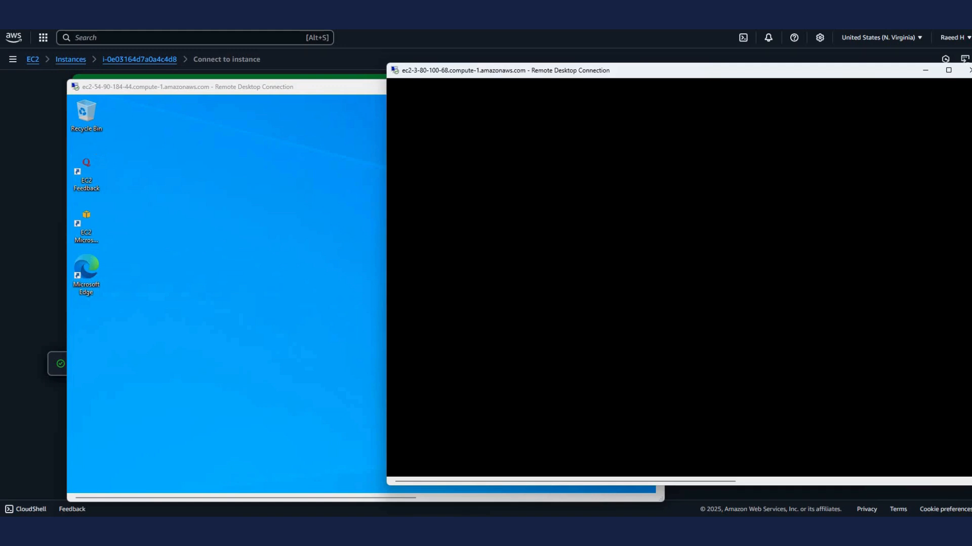
drag(467, 74, 455, 77)
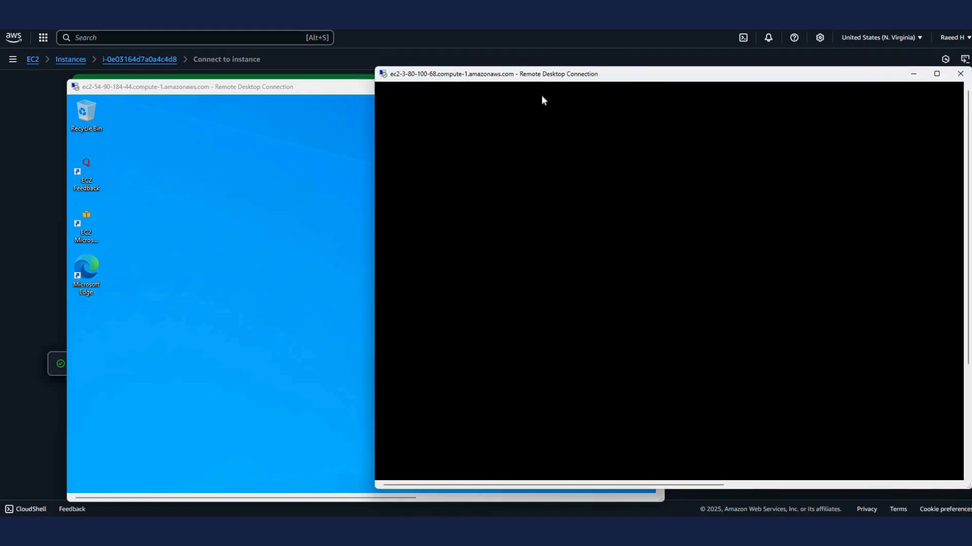
mouse_move(542, 100)
mouse_down()
mouse_move(393, 119)
mouse_move(342, 107)
mouse_up()
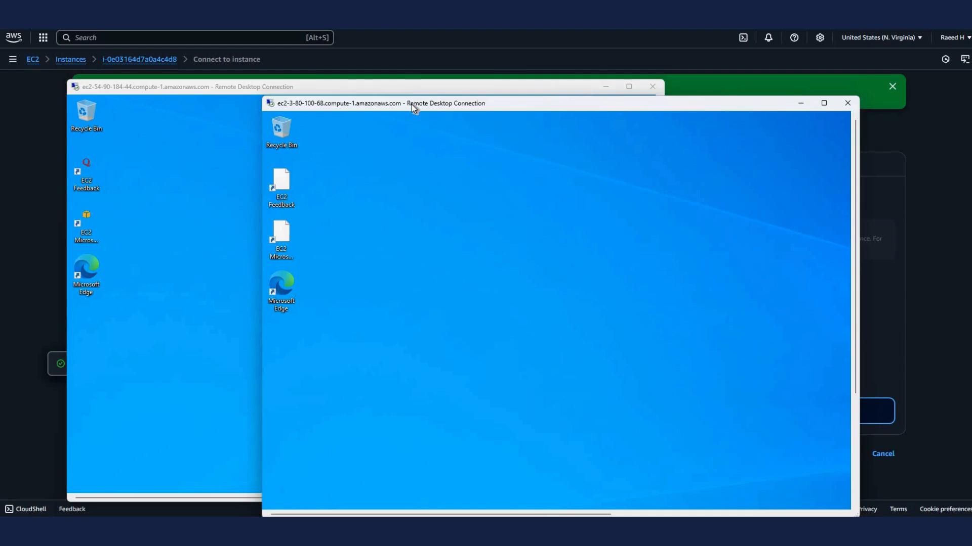
drag(411, 104, 433, 124)
drag(391, 86, 471, 96)
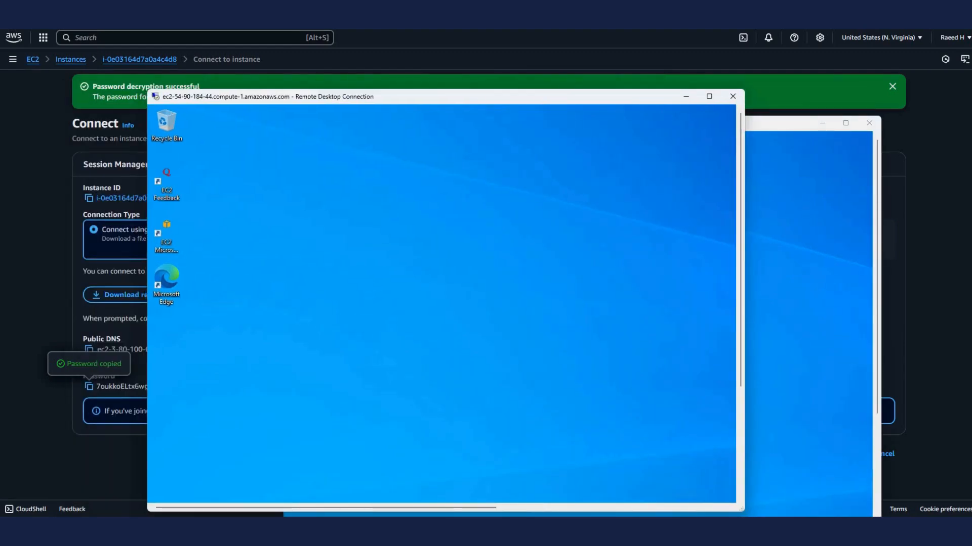
- Put away both remote session windows and open the Elastic Block Store volumes list in the EC2 console
mouse_move(596, 477)
click(733, 96)
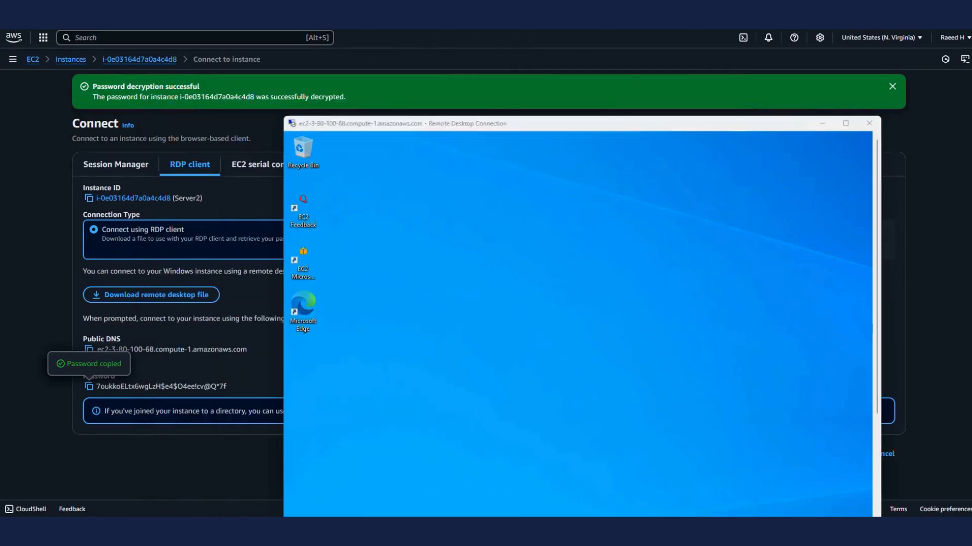
click(820, 123)
click(13, 59)
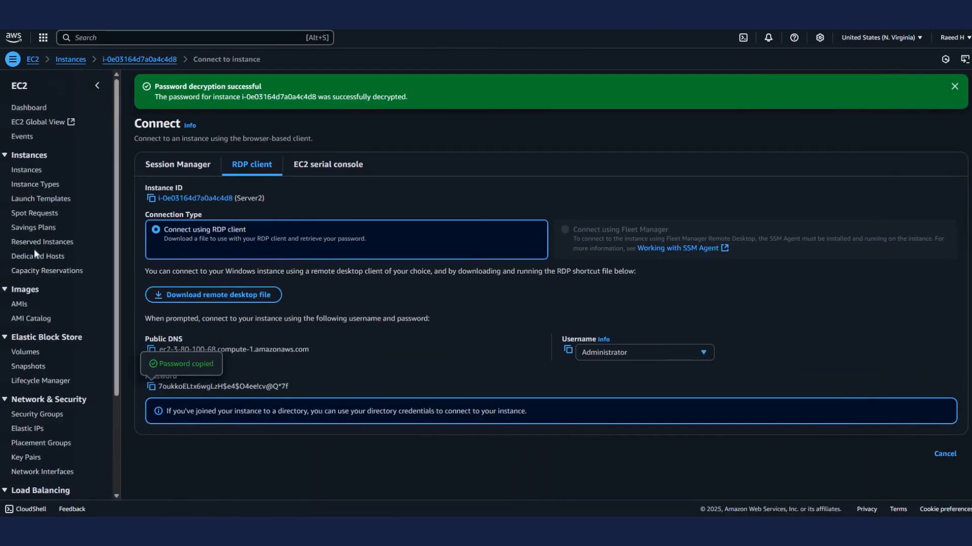
click(33, 345)
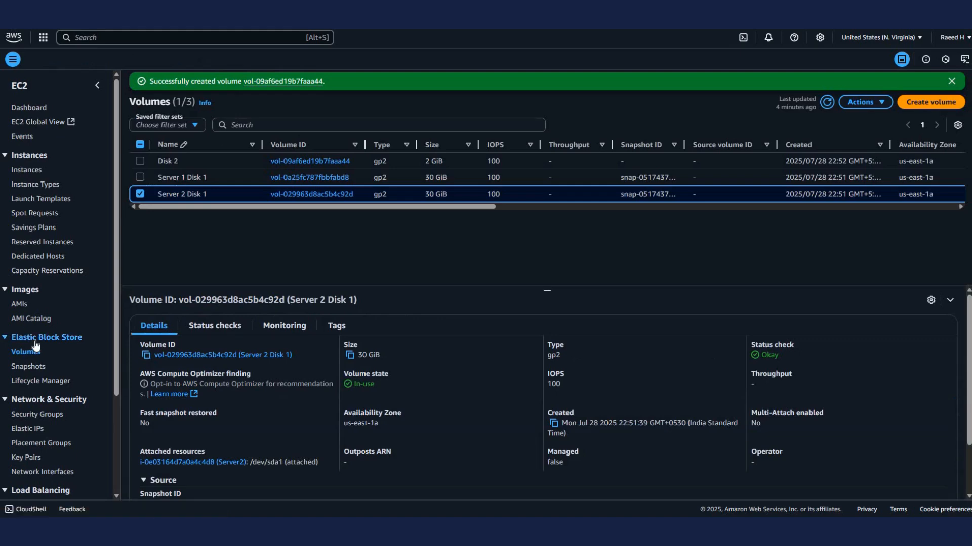
- Attach only the Disk 2 volume to the Server1 instance, using the device name xvdb
click(140, 195)
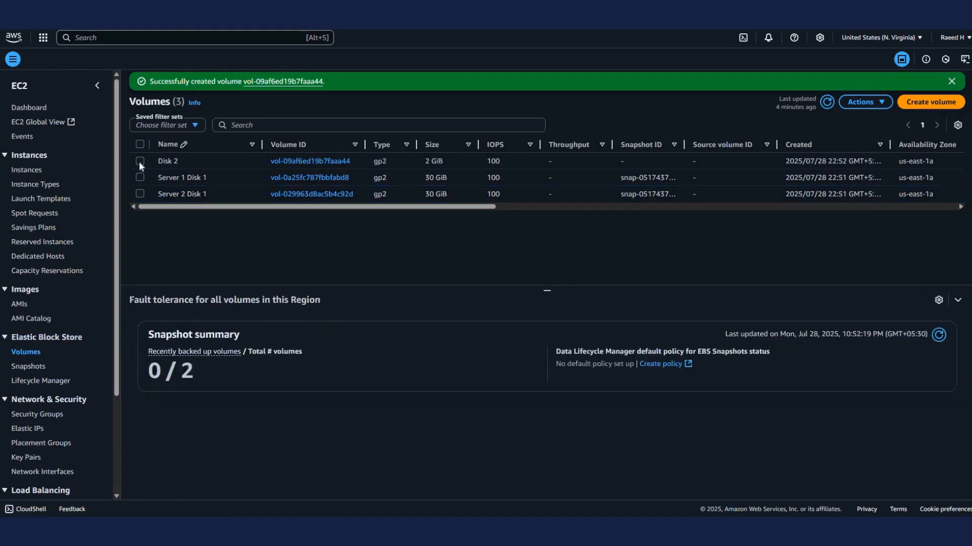
click(139, 162)
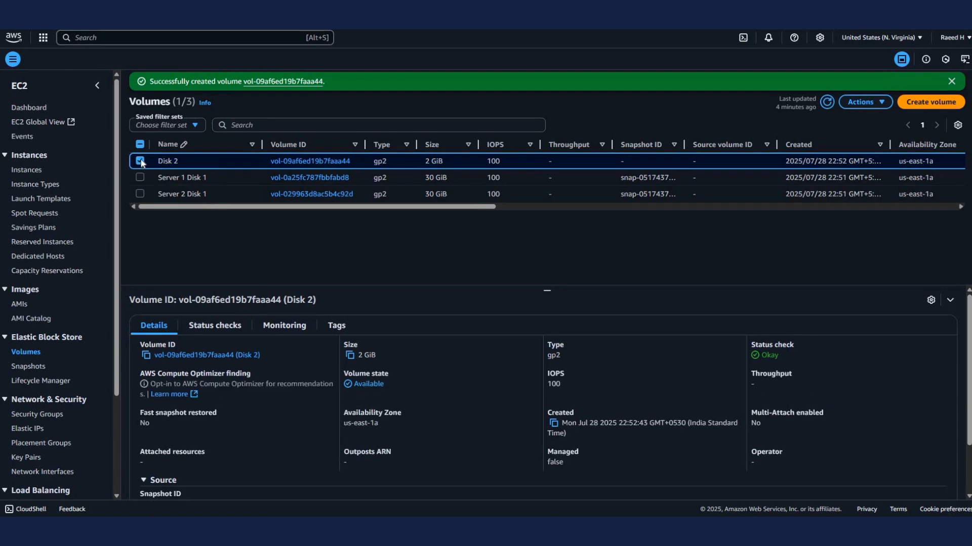
click(140, 161)
click(140, 161)
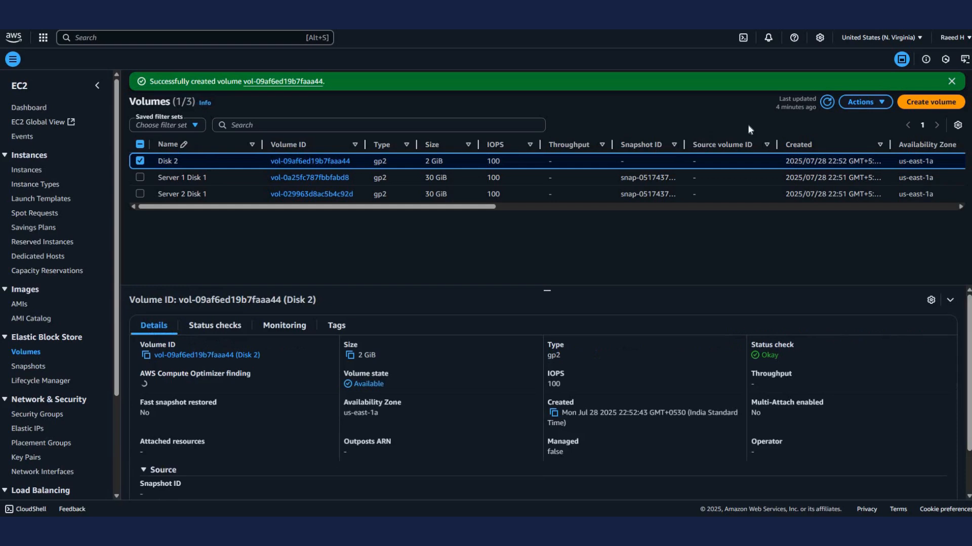
click(862, 103)
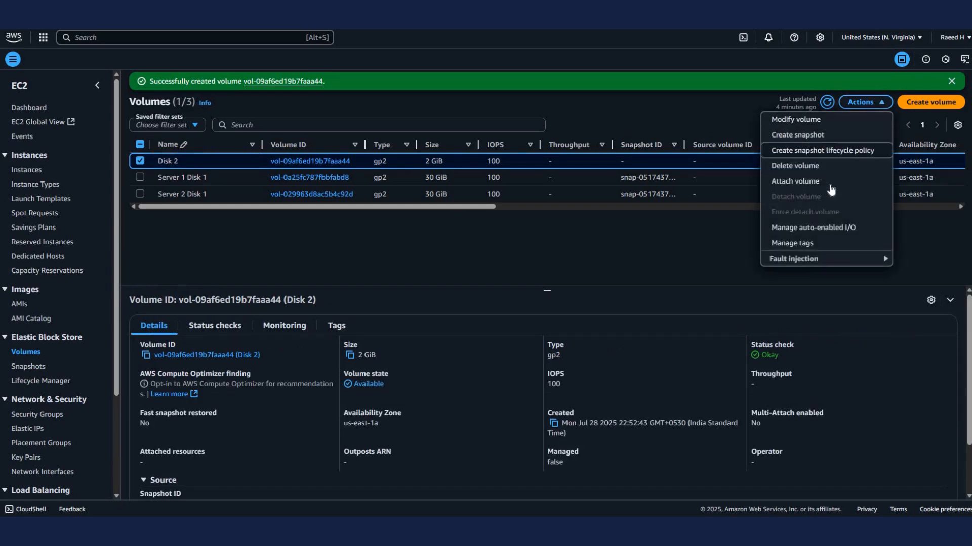
click(830, 183)
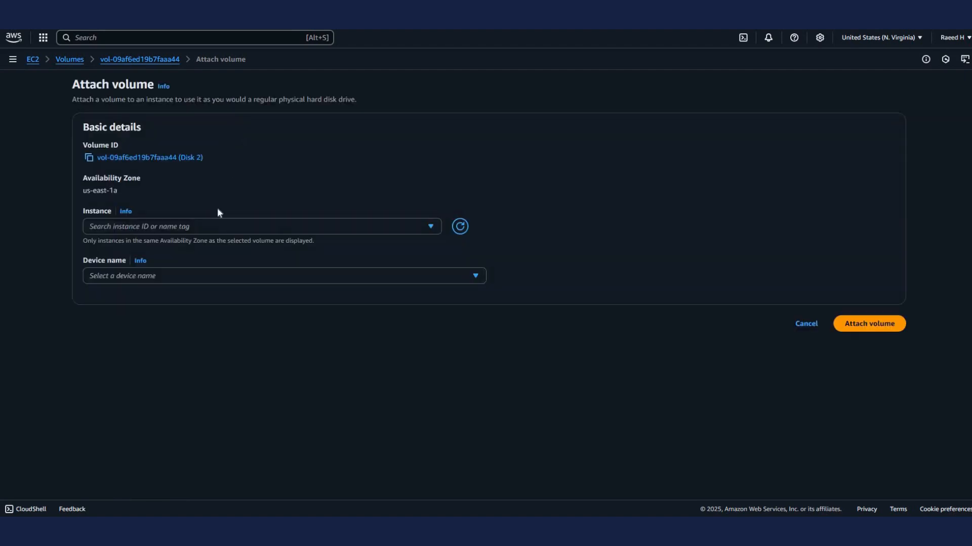
click(210, 228)
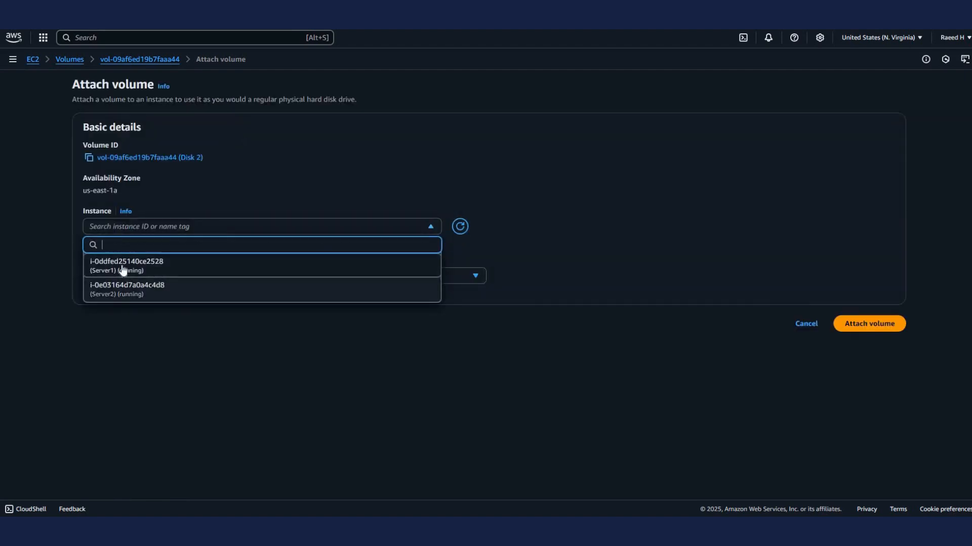
click(123, 269)
click(192, 284)
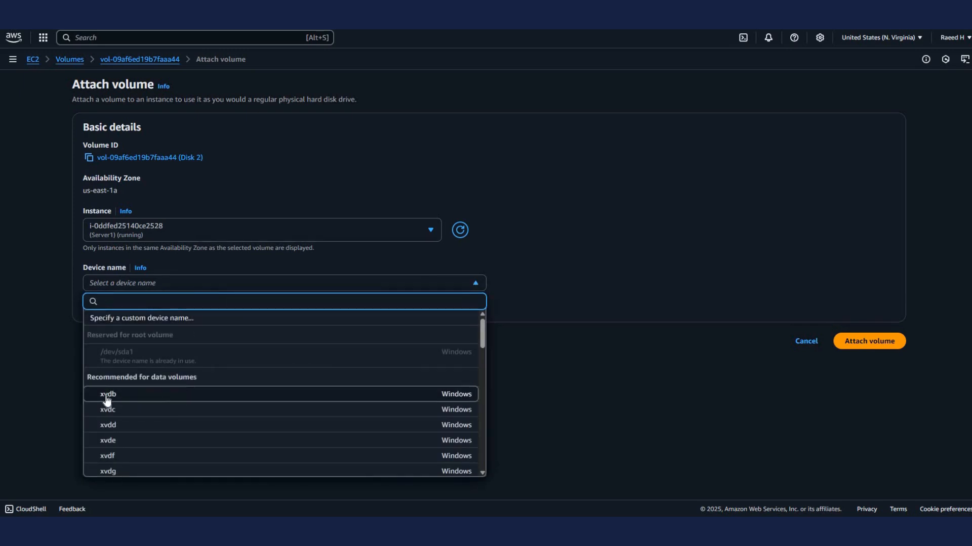
click(106, 399)
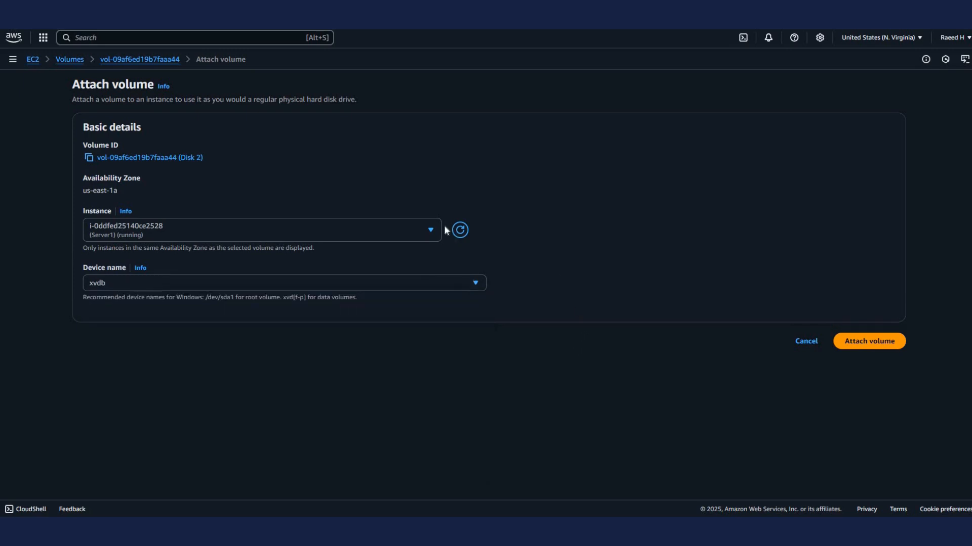
click(851, 341)
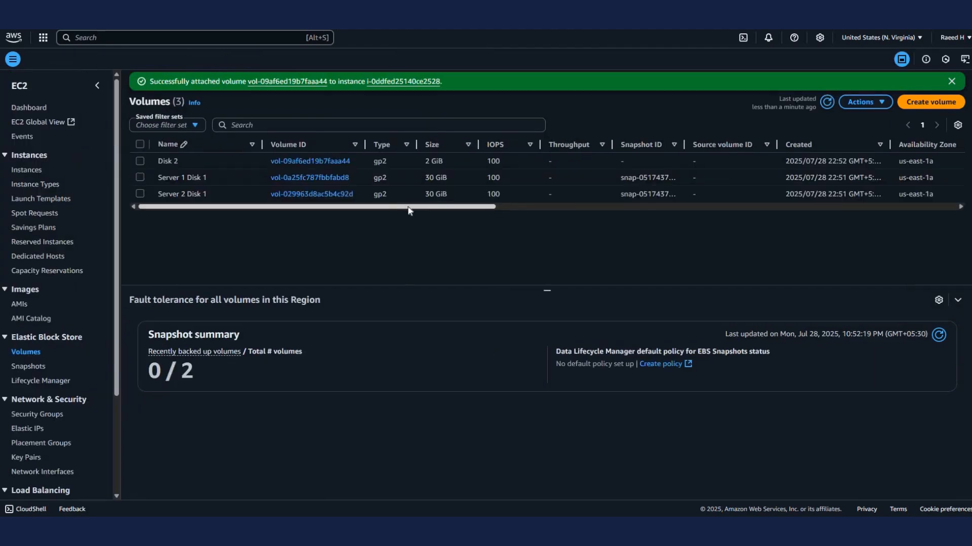
- Examine Disk 2's volume state and attached resources in the volumes list
drag(514, 208, 663, 208)
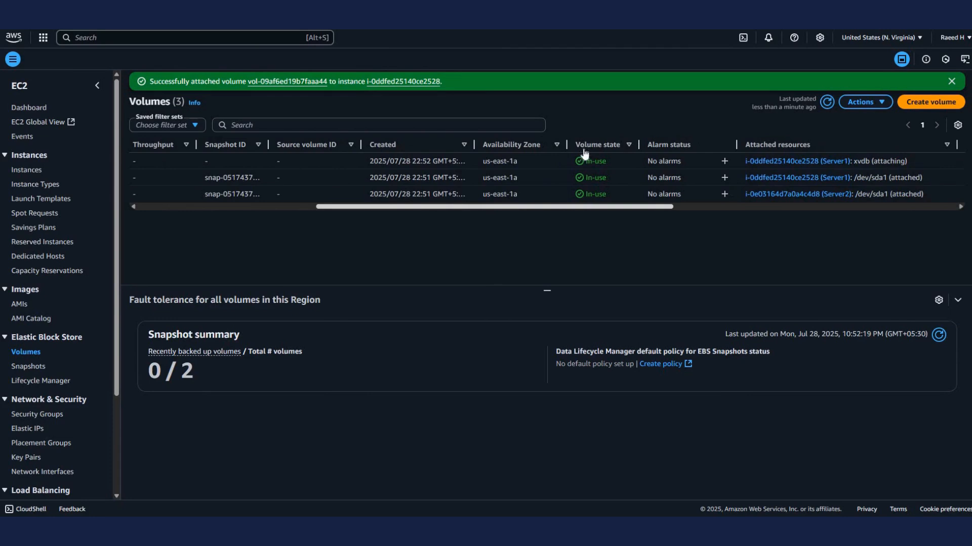
drag(587, 161, 608, 160)
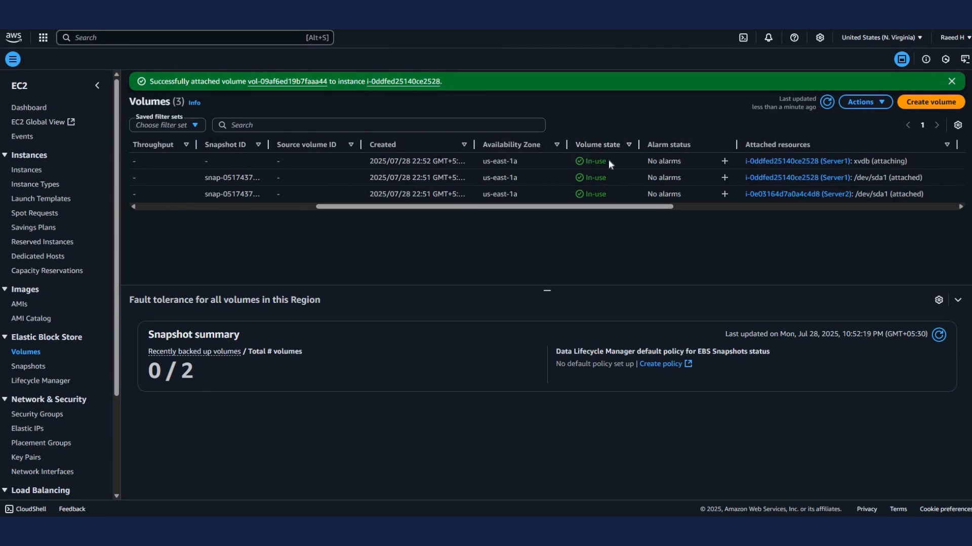
click(556, 232)
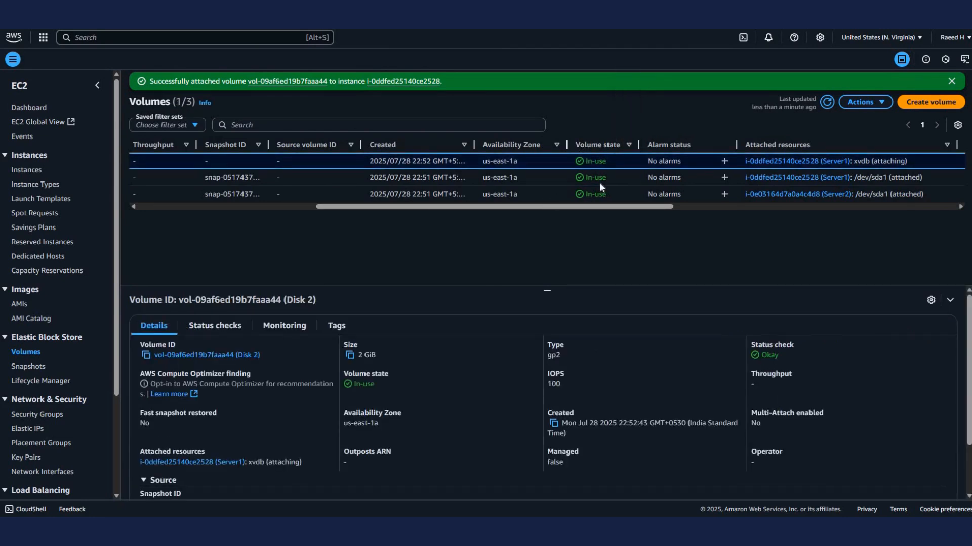
drag(585, 161, 614, 157)
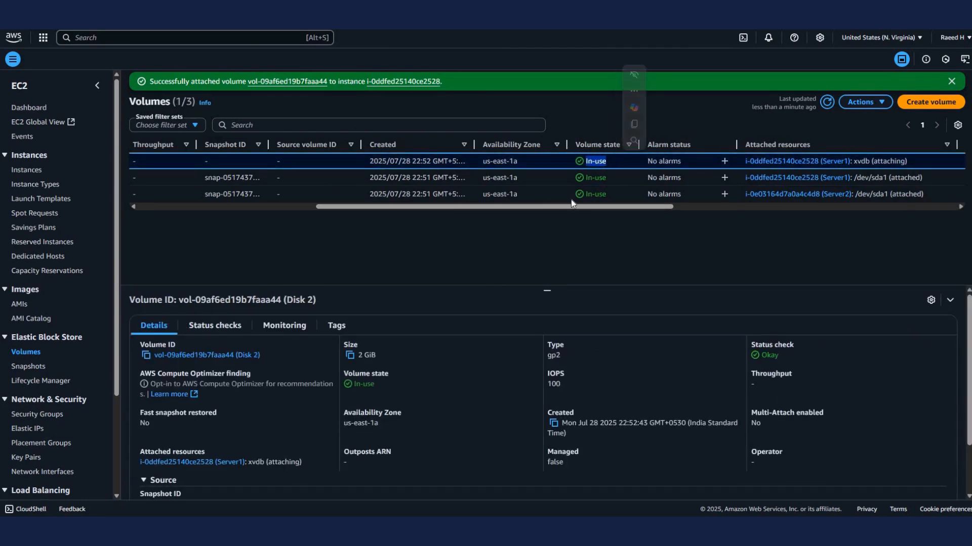
drag(538, 206, 357, 206)
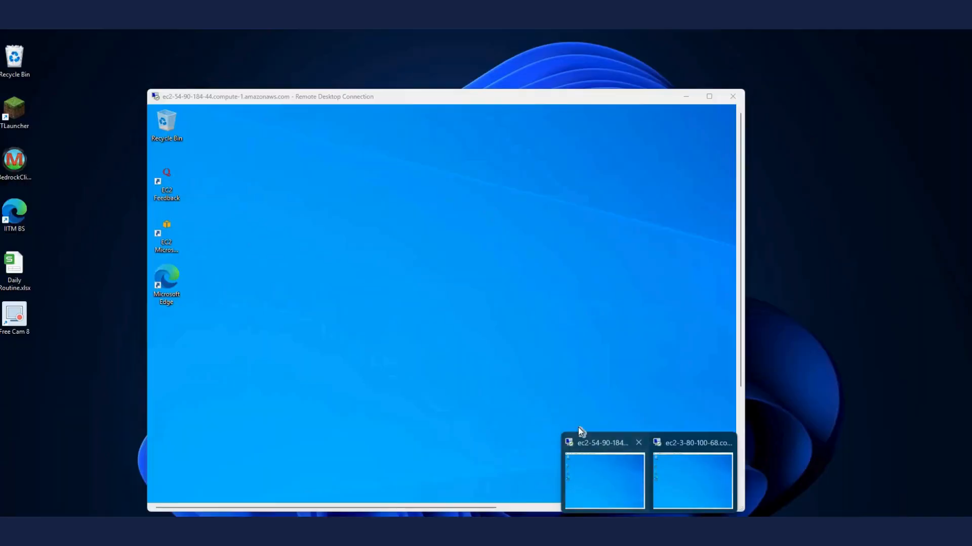
- Switch to the Server1 remote session in full screen and decline making the server discoverable on Network 2
click(587, 455)
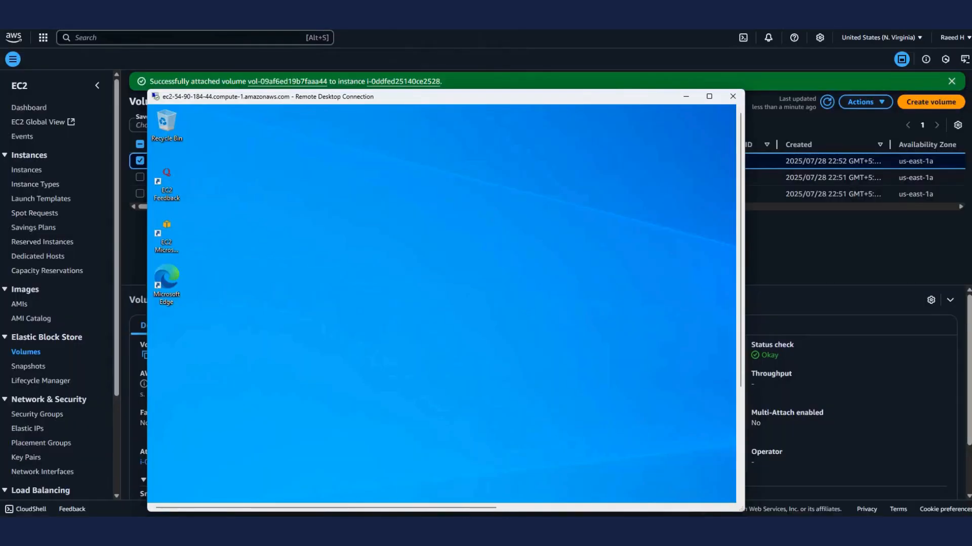
drag(456, 96, 303, 0)
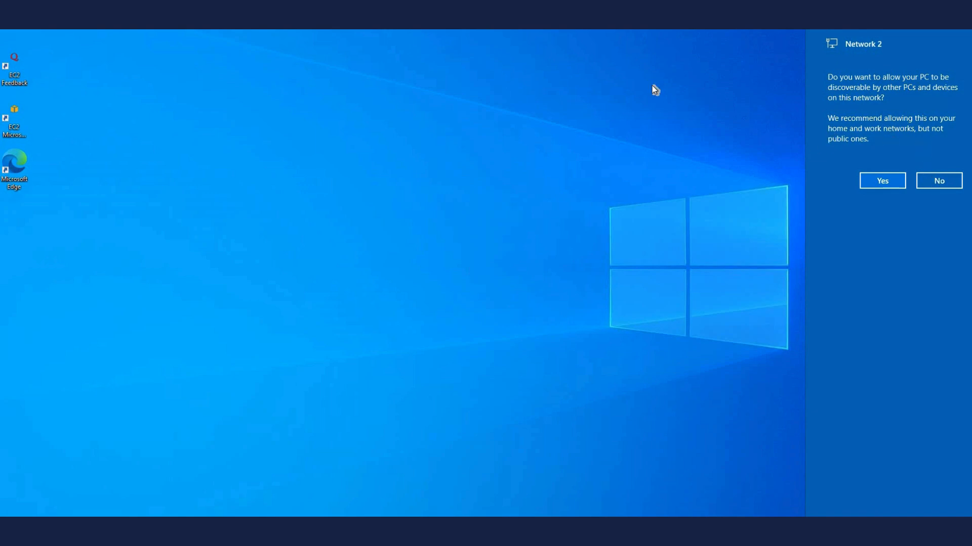
click(941, 181)
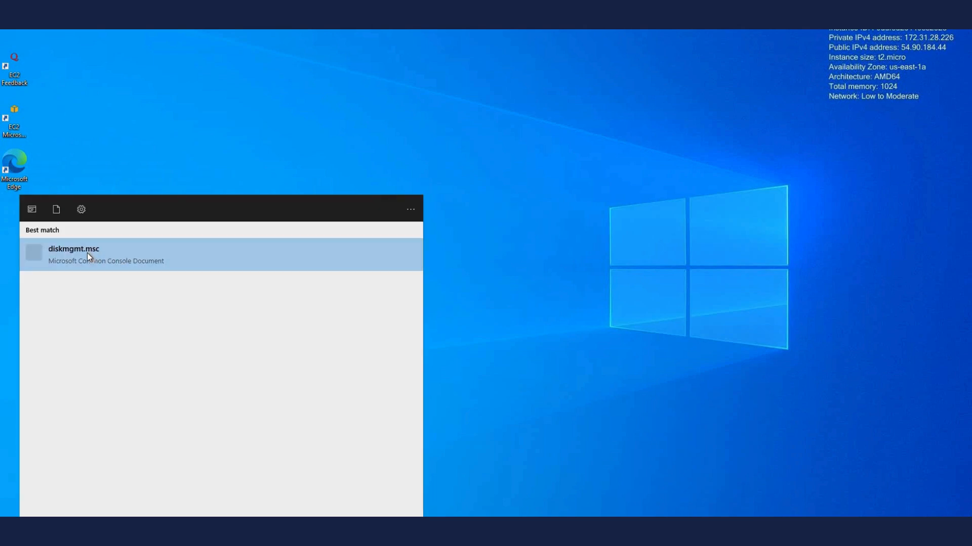
- Open Disk Management (diskmgmt.msc) on Server1, bring Disk 1 online, and initialize it with the MBR partition style
click(98, 248)
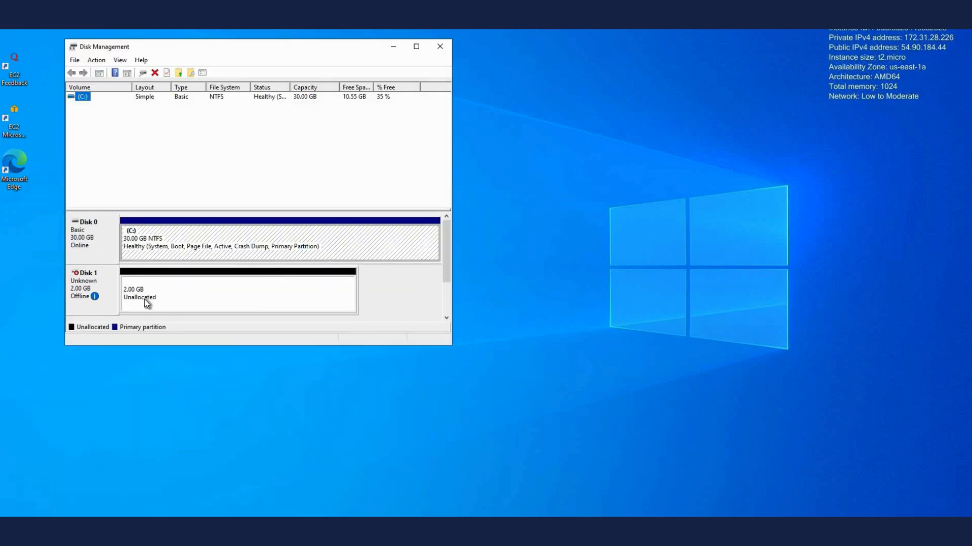
mouse_move(98, 298)
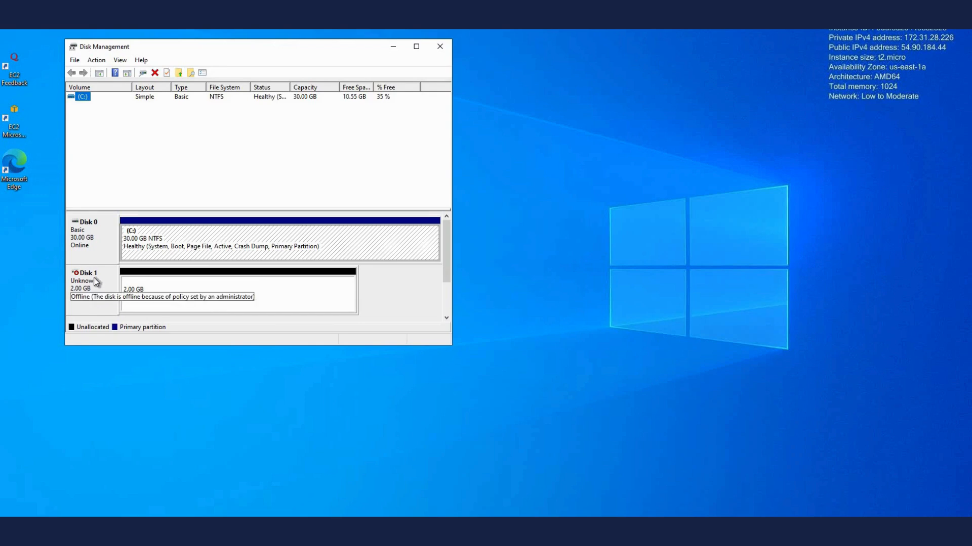
right_click(94, 278)
click(120, 285)
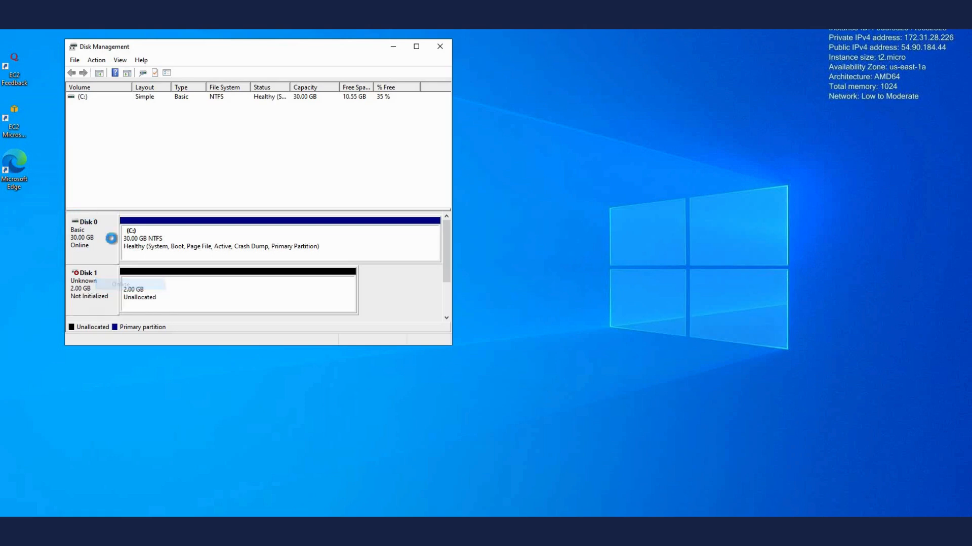
right_click(83, 278)
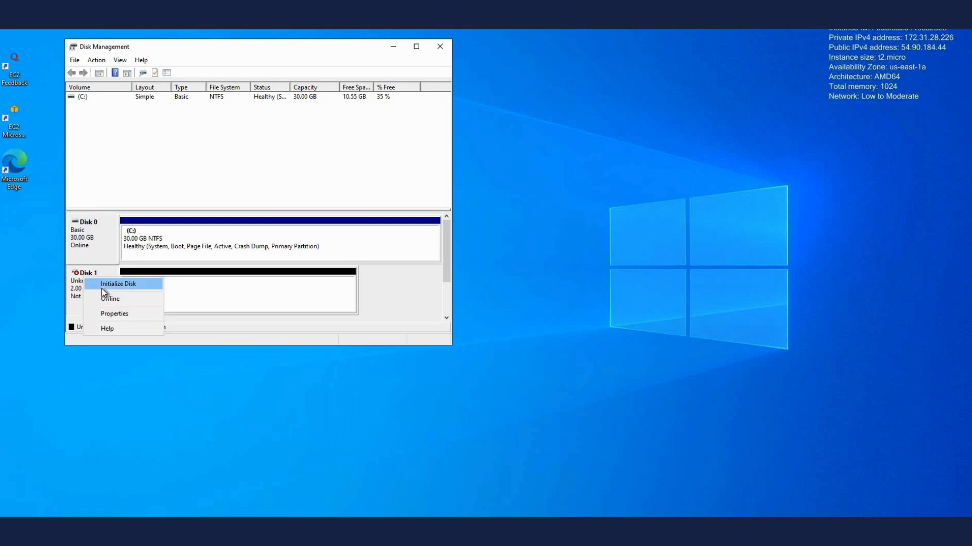
click(102, 287)
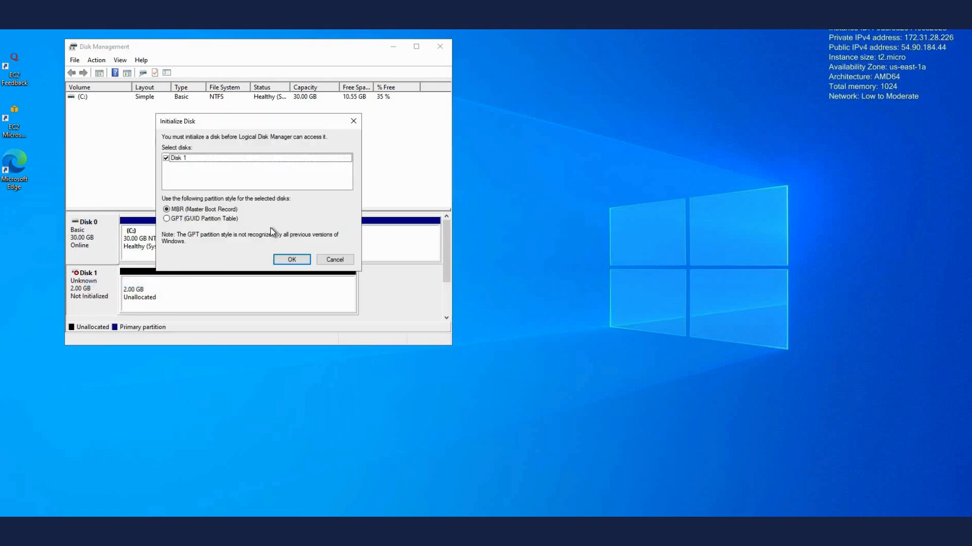
click(286, 259)
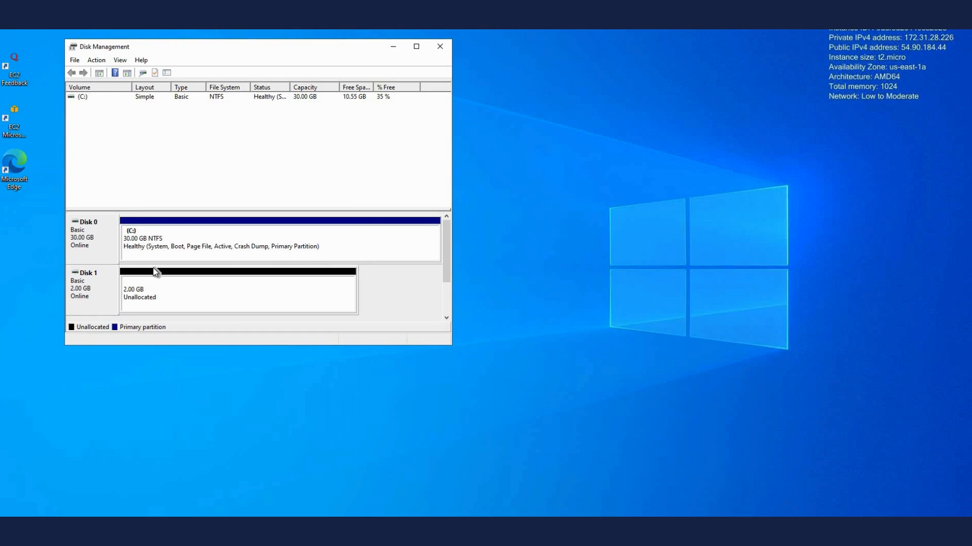
- Create a full-size simple volume on Disk 1 with drive letter D, quick-formatted as NTFS and labelled New Volume
right_click(154, 287)
click(208, 295)
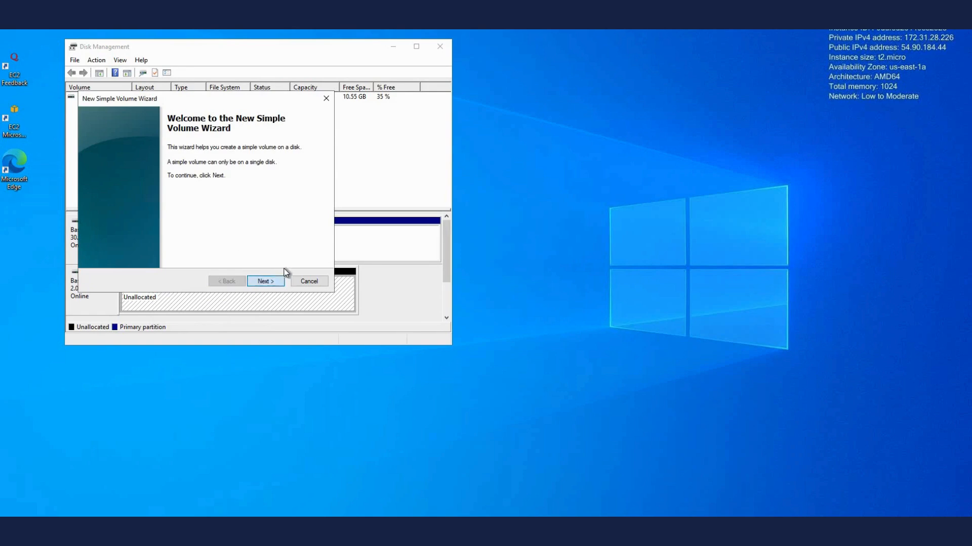
click(278, 280)
click(263, 282)
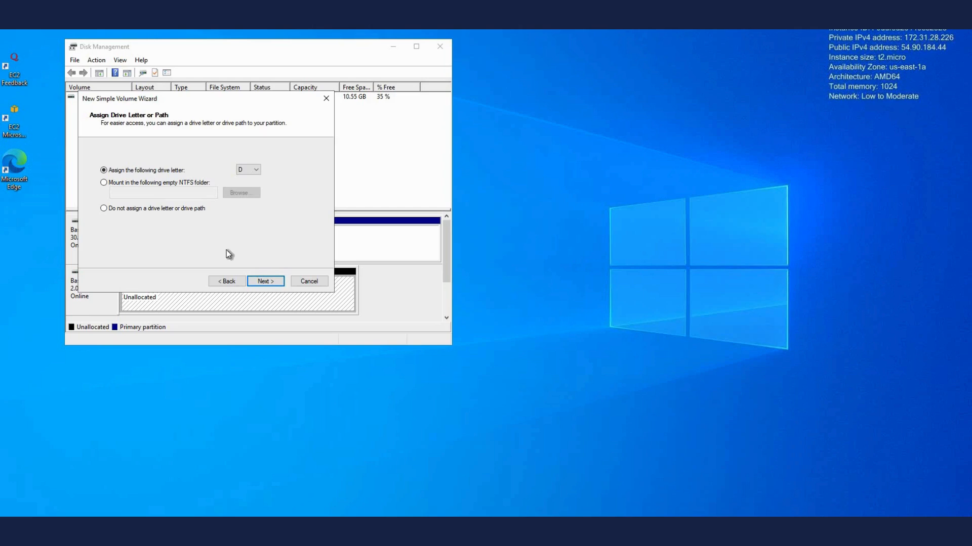
click(255, 172)
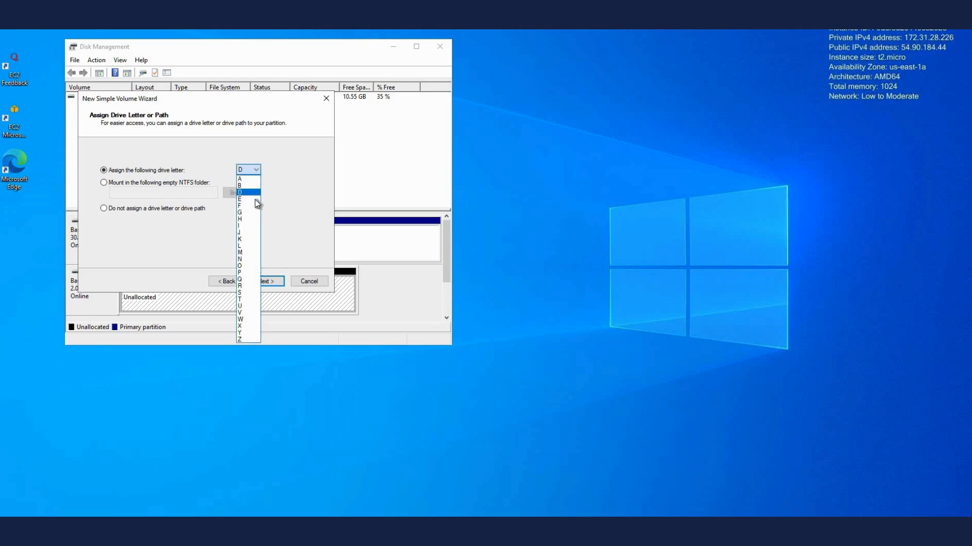
click(268, 282)
click(268, 282)
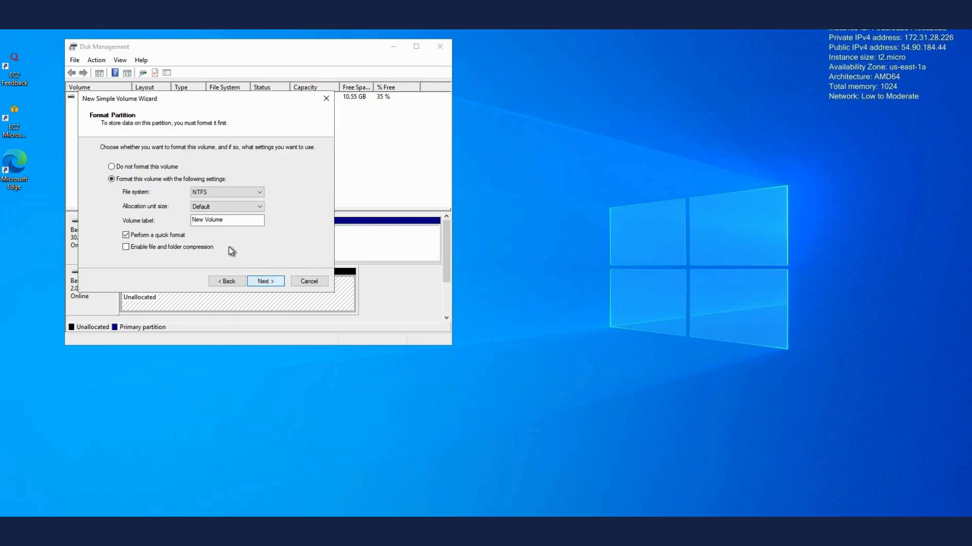
click(260, 282)
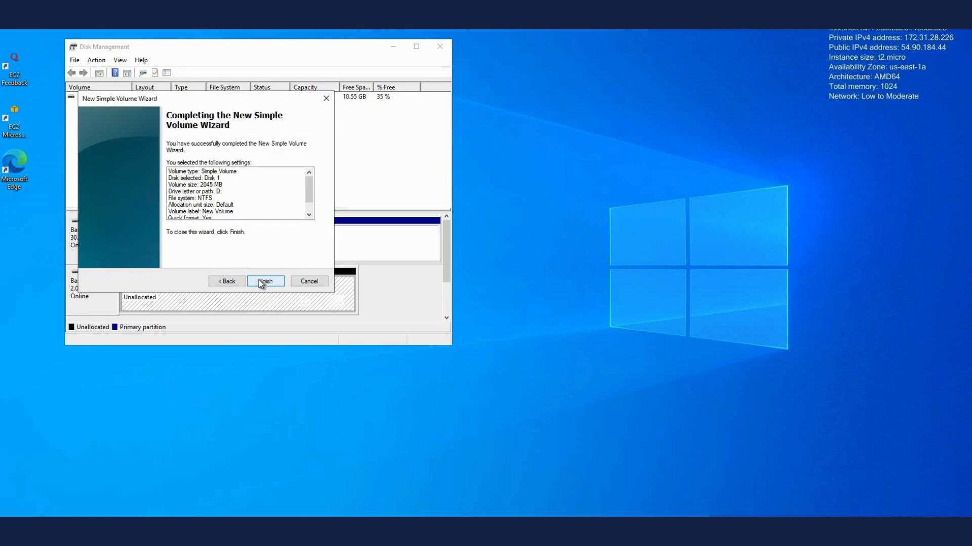
click(259, 281)
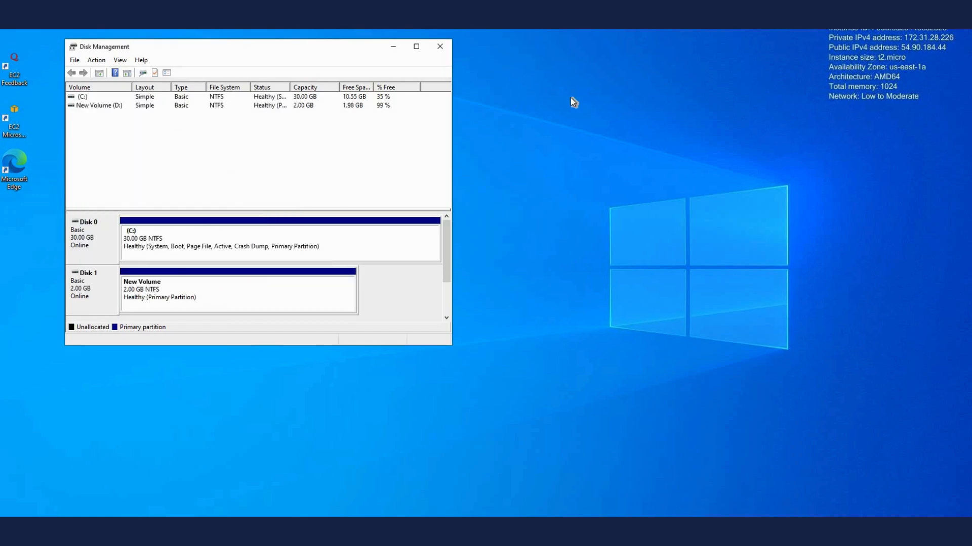
- Move Disk Management aside and check the contents of New Volume (D:) in Server1's File Explorer
drag(199, 49, 579, 98)
click(246, 526)
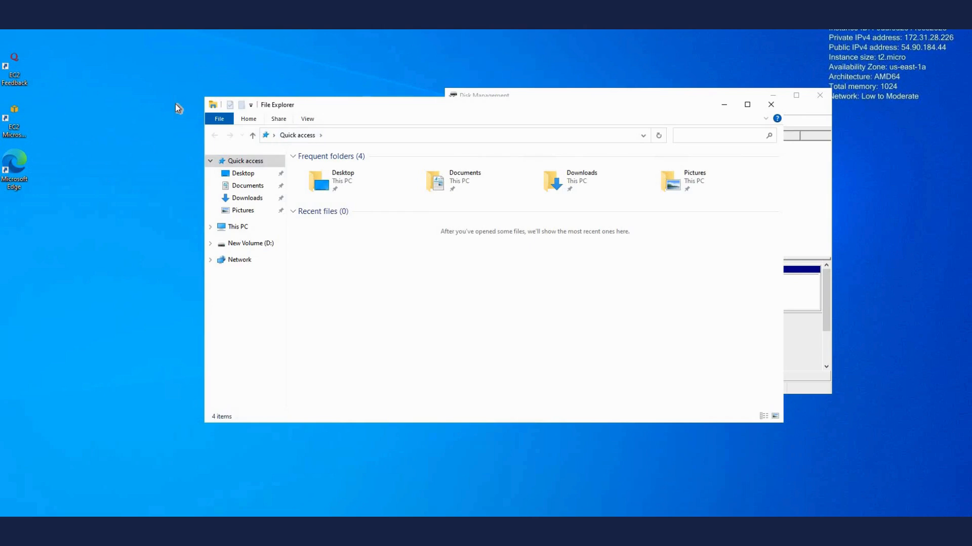
click(133, 225)
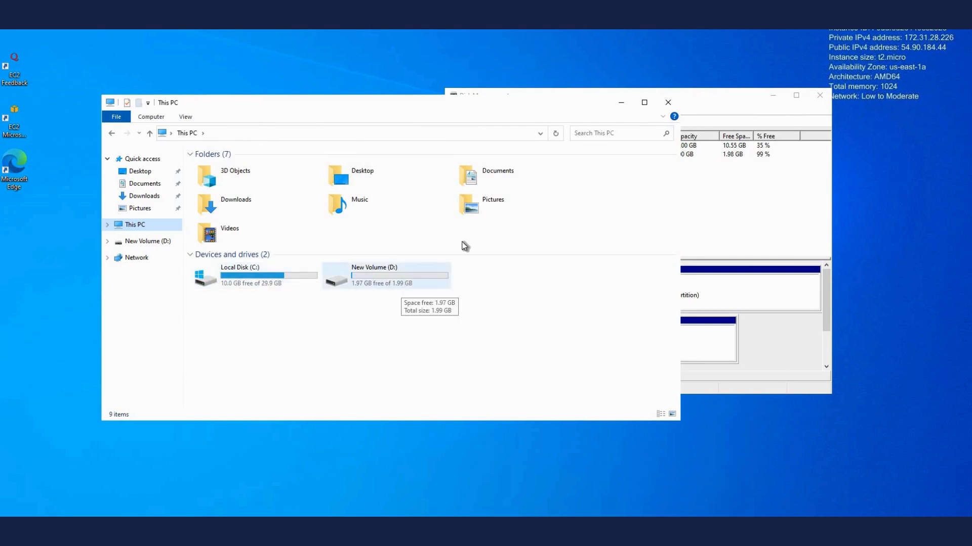
click(428, 282)
key(Return)
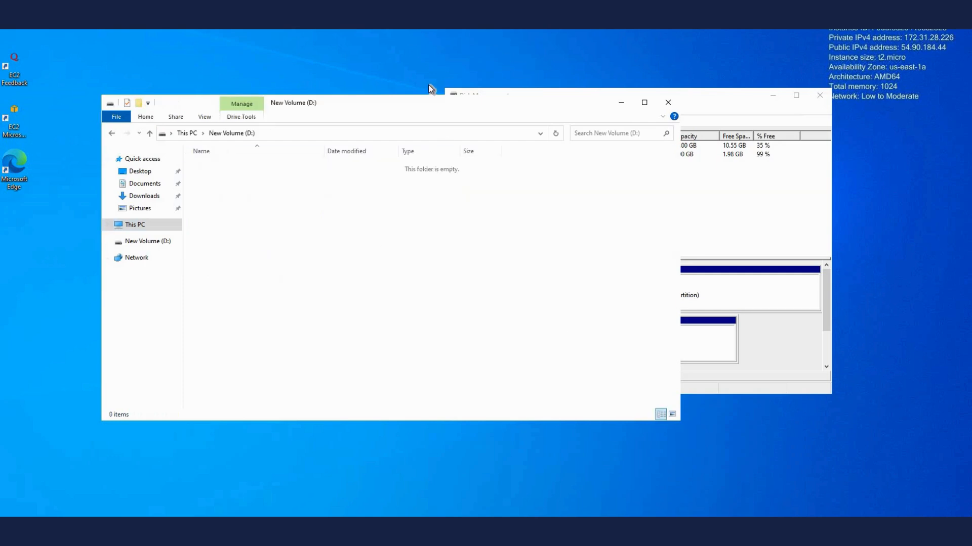
key(alt+Left)
drag(405, 103, 244, 170)
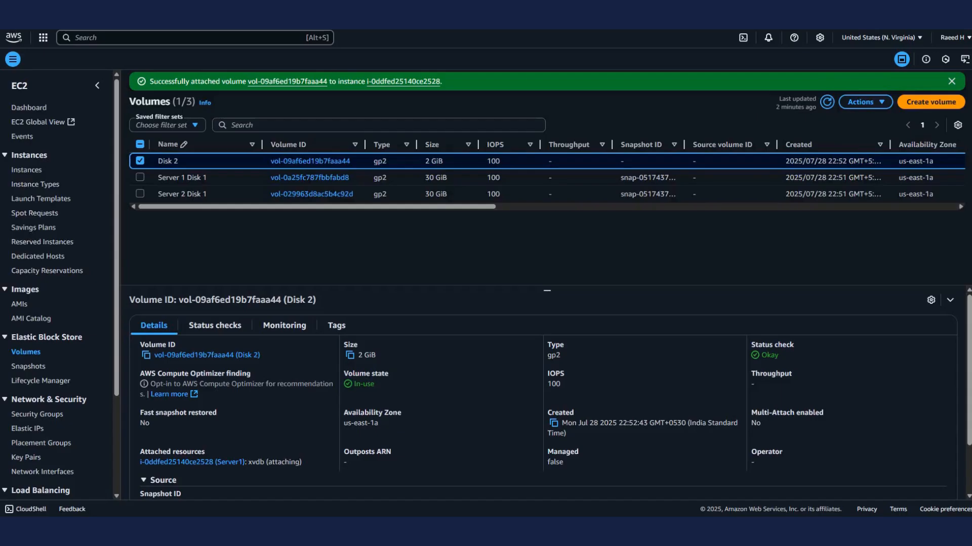
- Copy Storage.pptx from the local Downloads folder into New Volume (D:) on Server1
key(super+e)
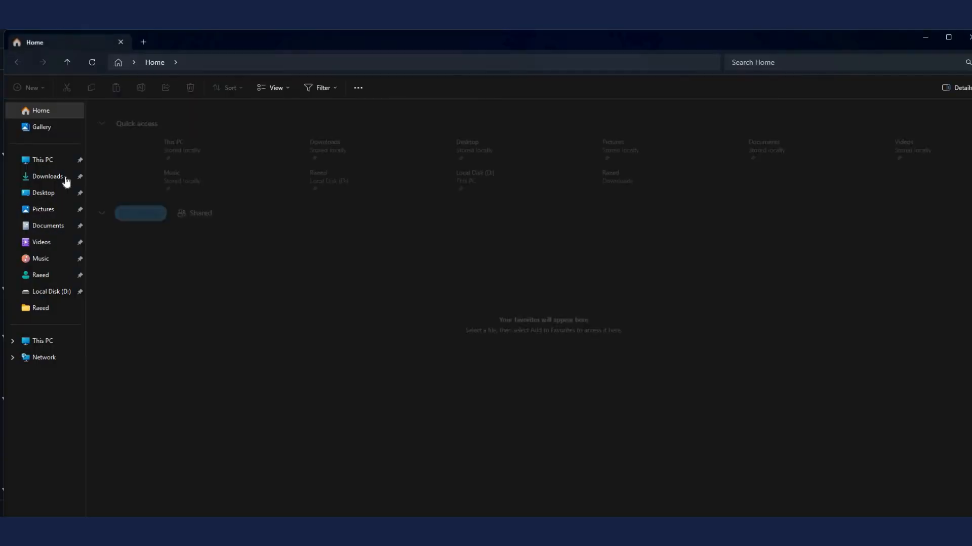
click(65, 178)
click(171, 165)
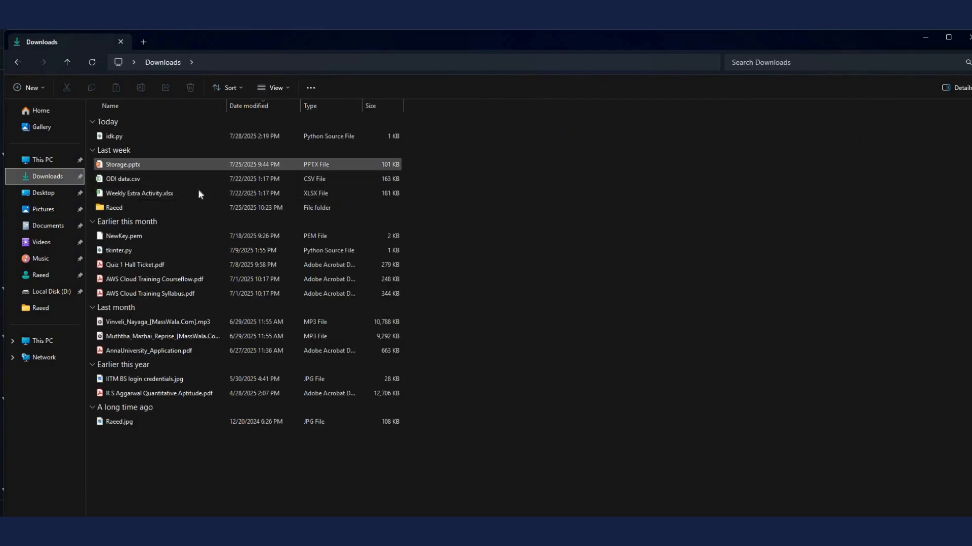
click(633, 471)
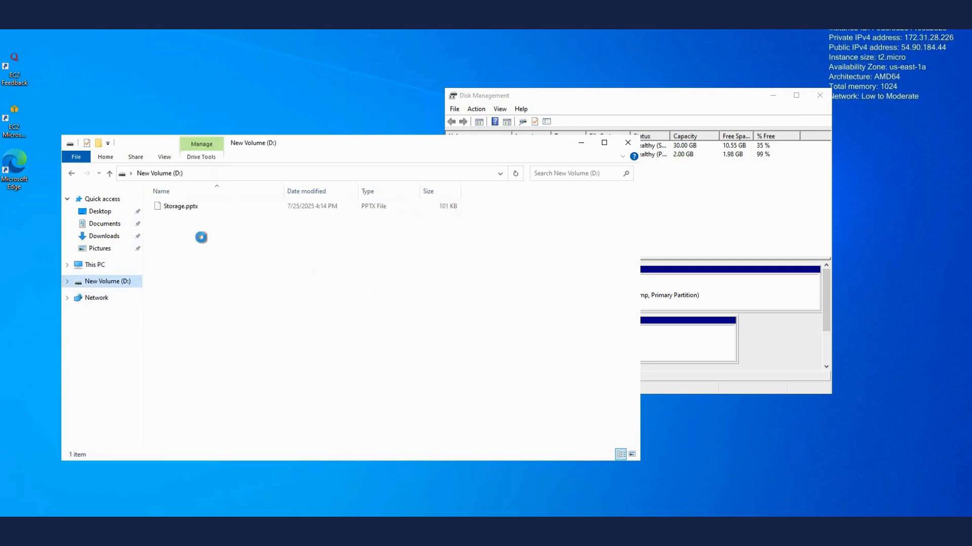
click(115, 283)
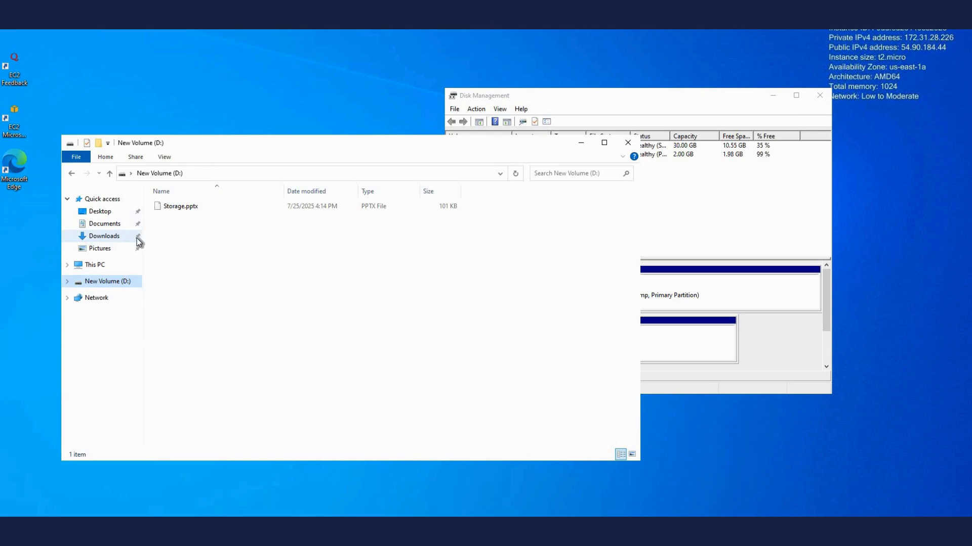
- Rename the New Volume (D:) drive to Disk 2 on Server1 and close its File Explorer window
click(85, 266)
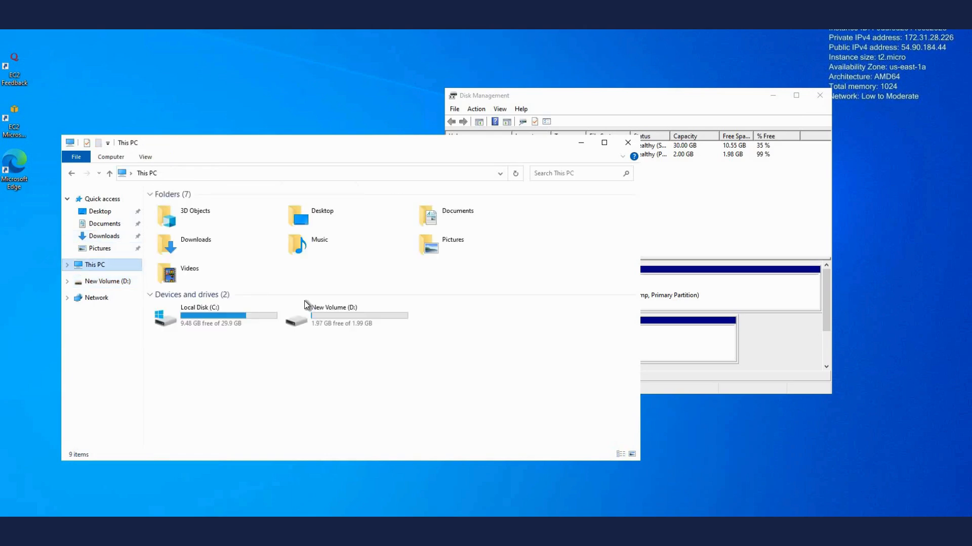
click(361, 321)
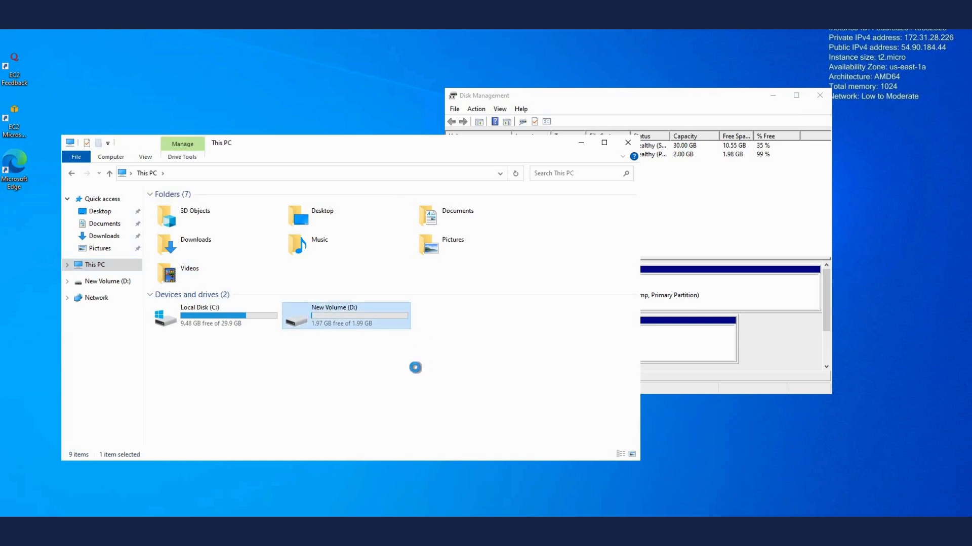
right_click(389, 327)
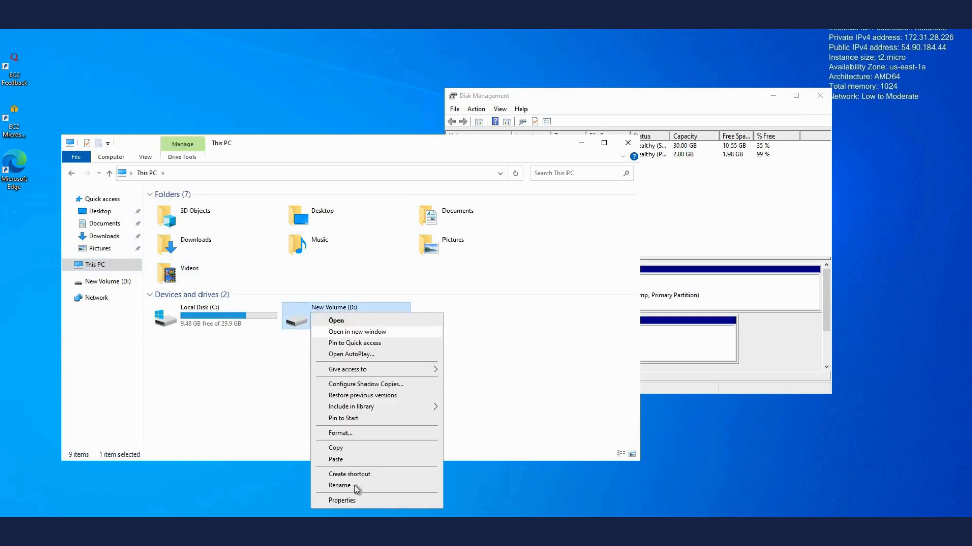
click(349, 486)
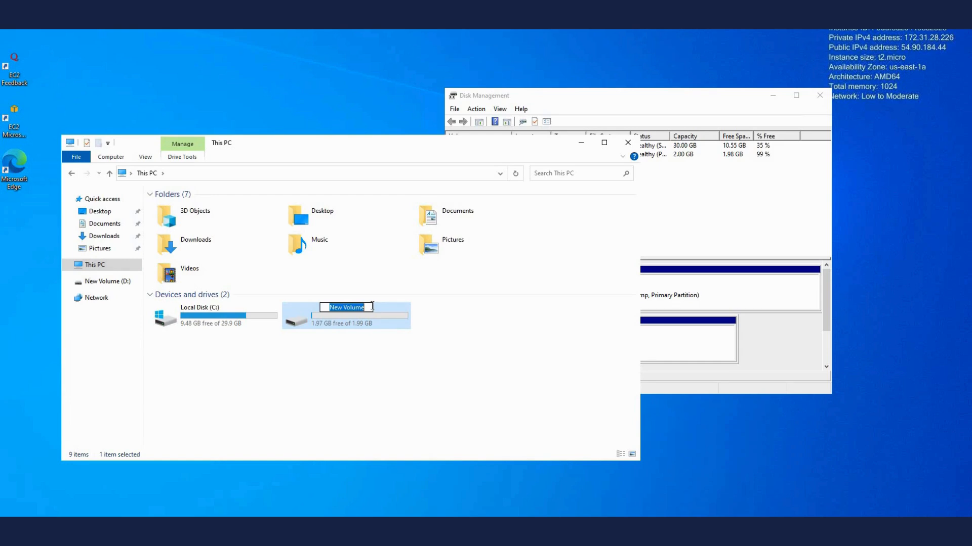
text(Disk 2)
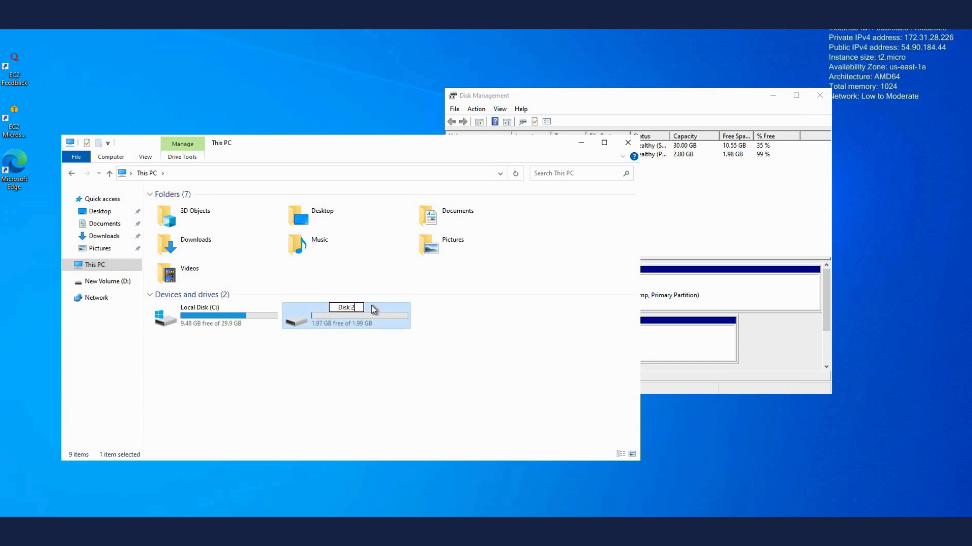
key(Return)
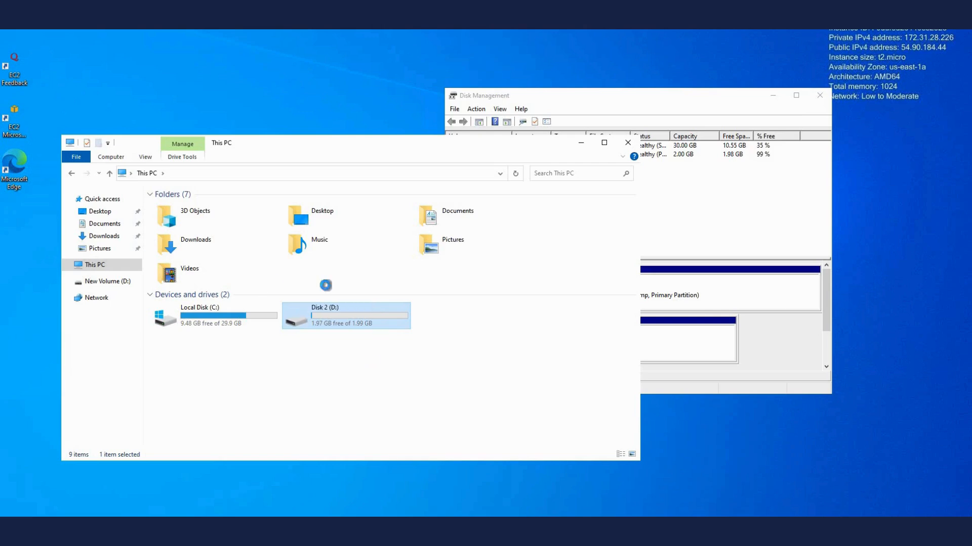
click(627, 142)
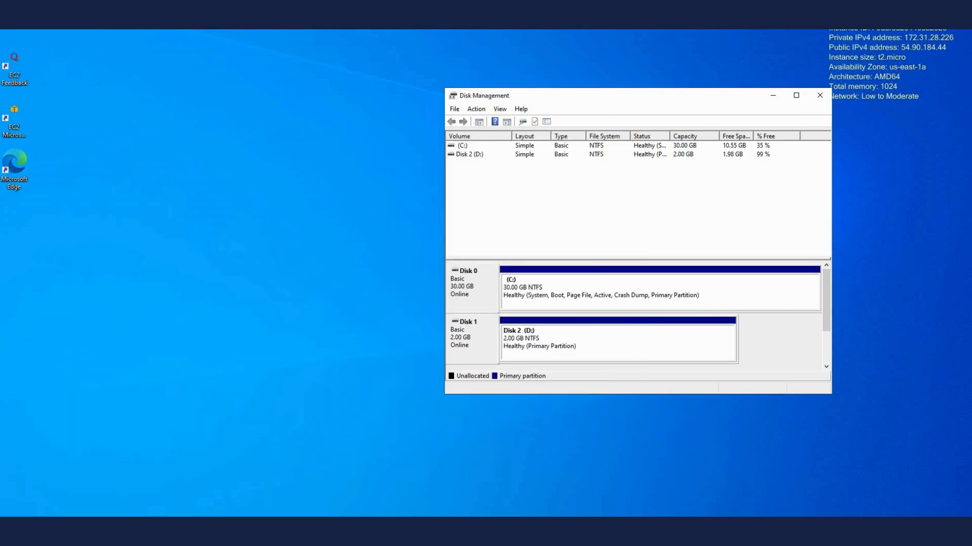
- Minimize the Server1 remote session and close the local Downloads window to return to the EC2 Volumes page
click(602, 3)
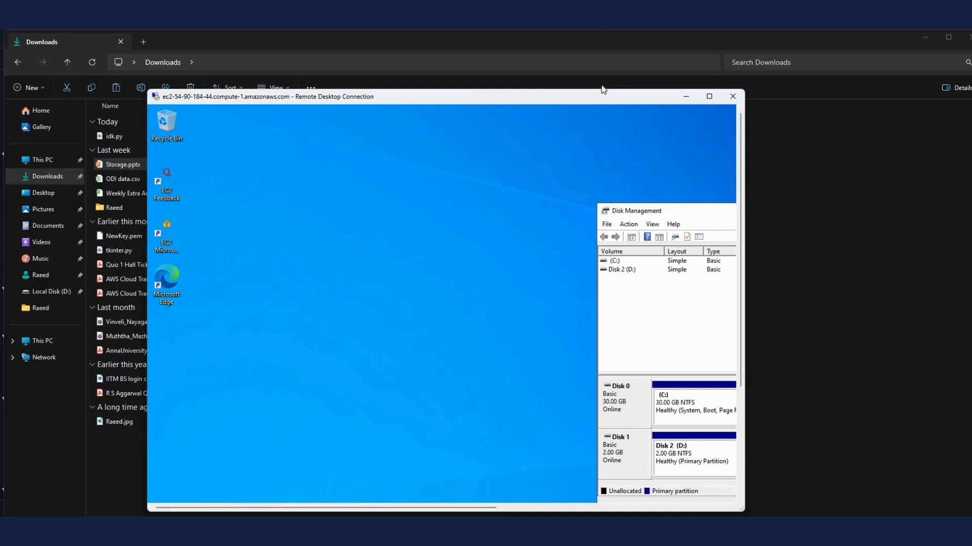
drag(599, 102, 691, 148)
click(777, 143)
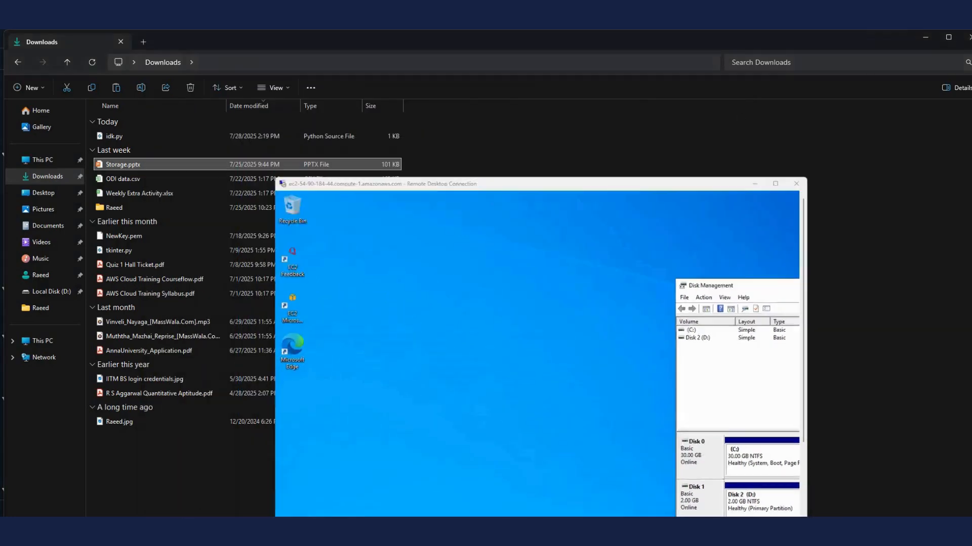
click(967, 36)
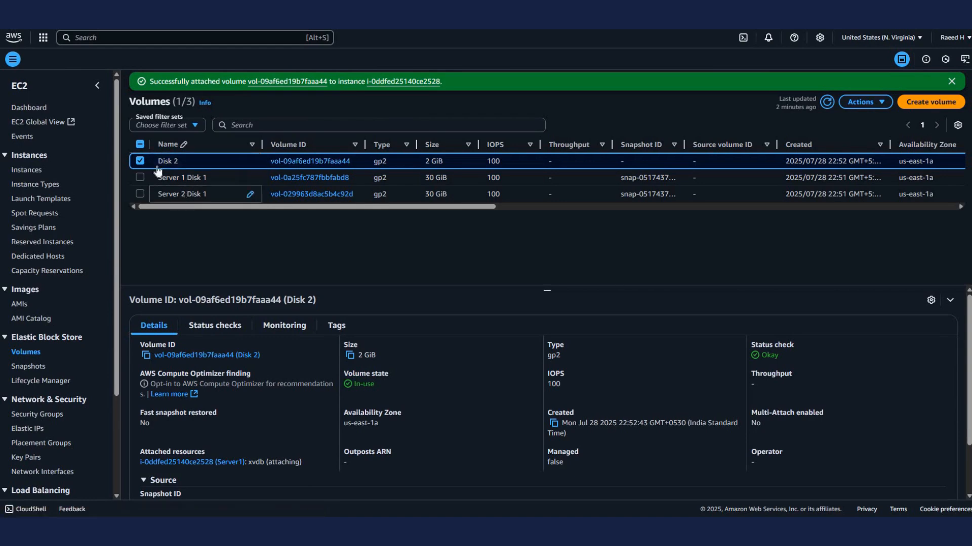
- Try to detach the Disk 2 volume without refreshing the volumes list
click(860, 102)
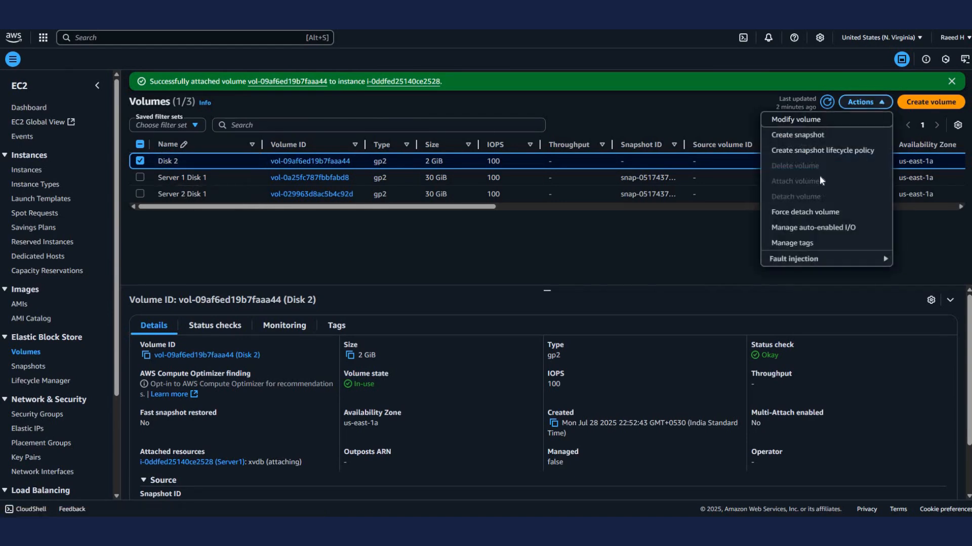
click(140, 161)
click(140, 161)
click(140, 160)
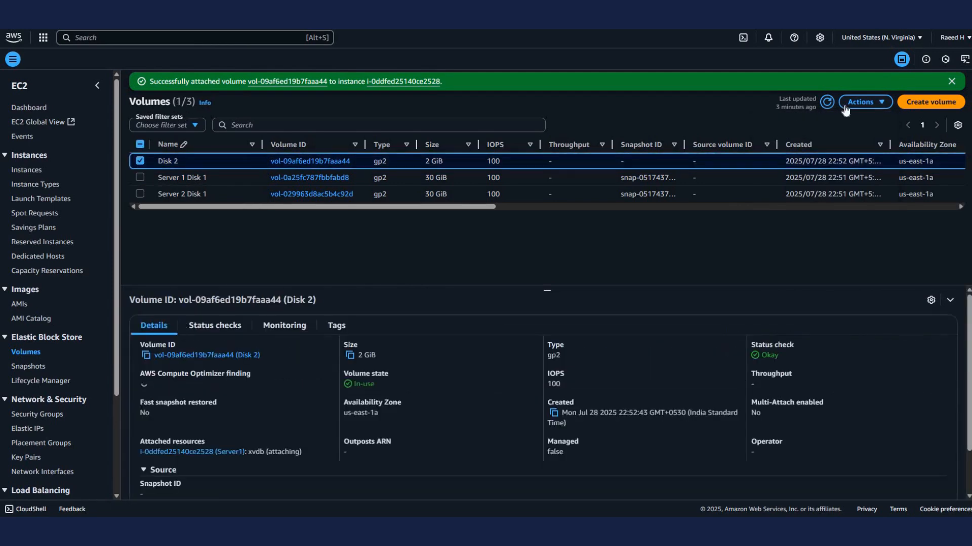
click(853, 103)
click(860, 102)
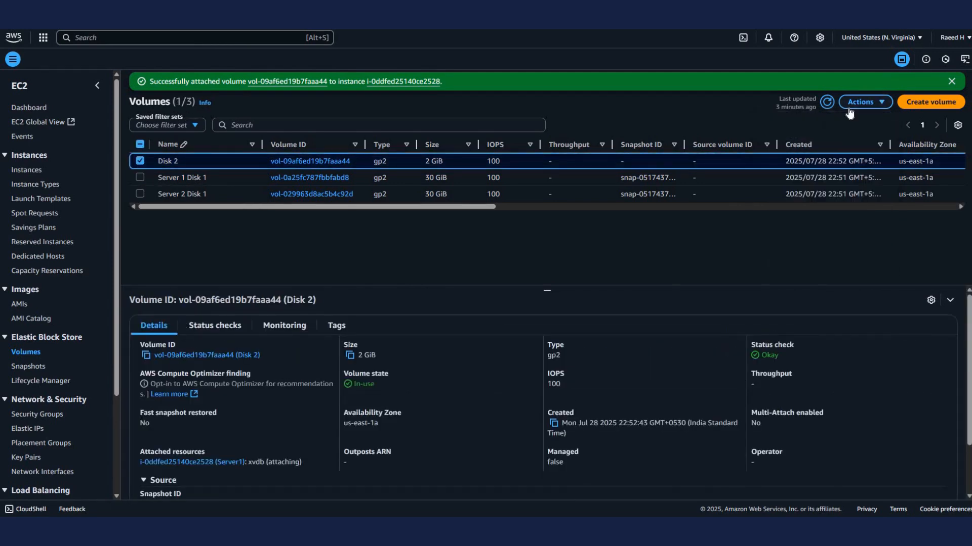
click(860, 102)
click(860, 103)
- Refresh the volumes list to update Disk 2's attachment state and detach Disk 2 from Server1
drag(475, 208, 690, 208)
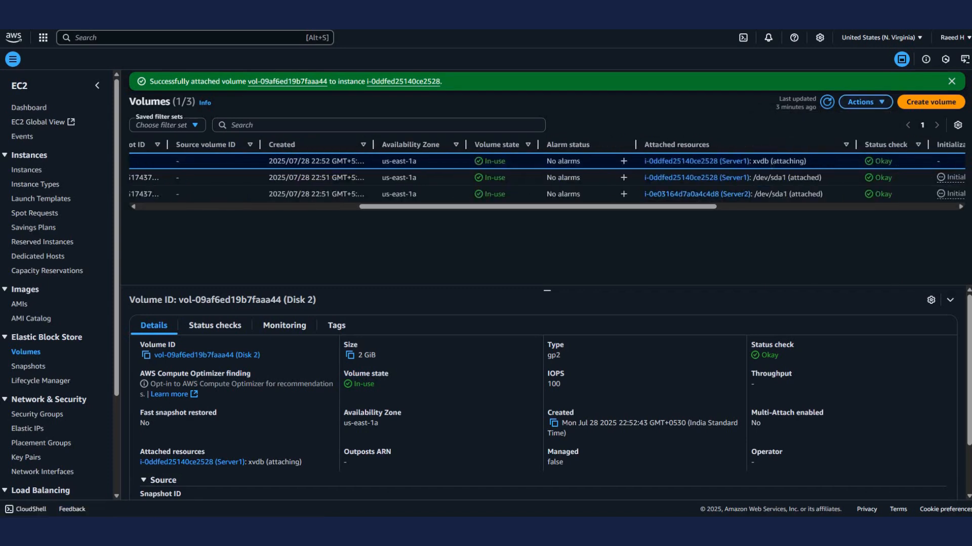
drag(814, 100, 826, 104)
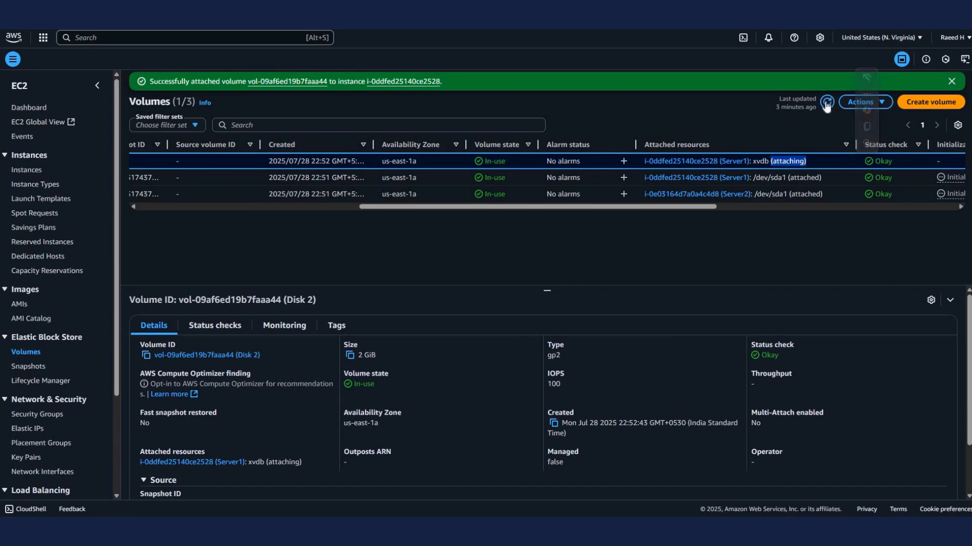
click(826, 102)
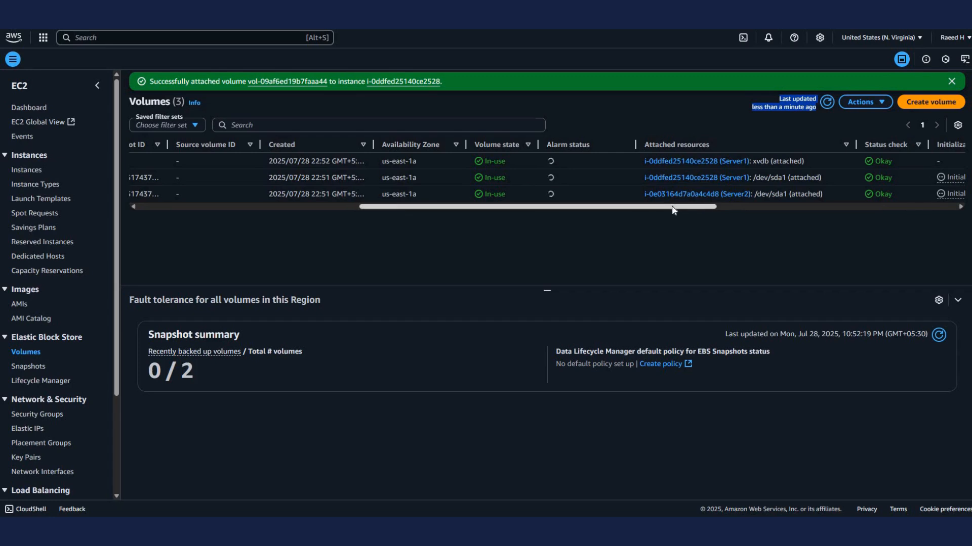
drag(674, 210, 728, 210)
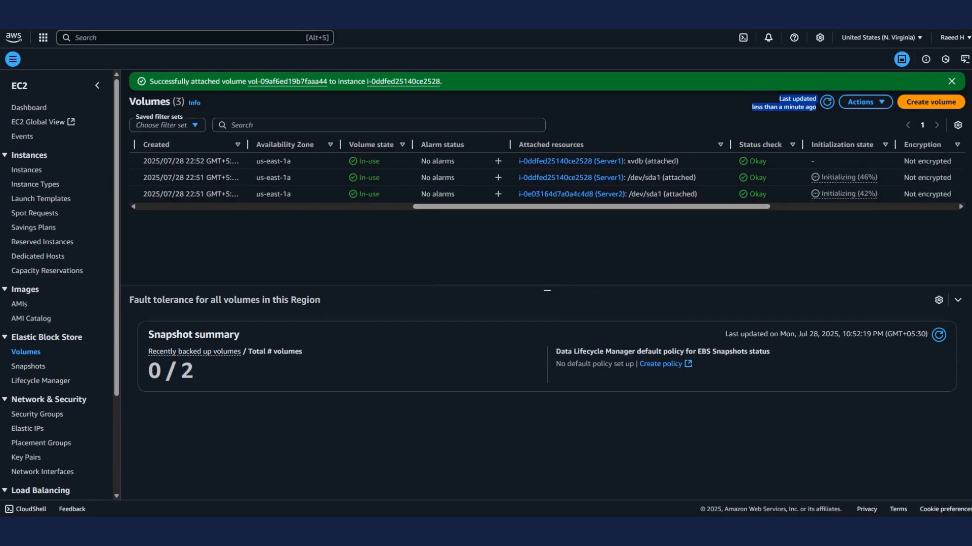
drag(647, 161, 673, 161)
click(860, 102)
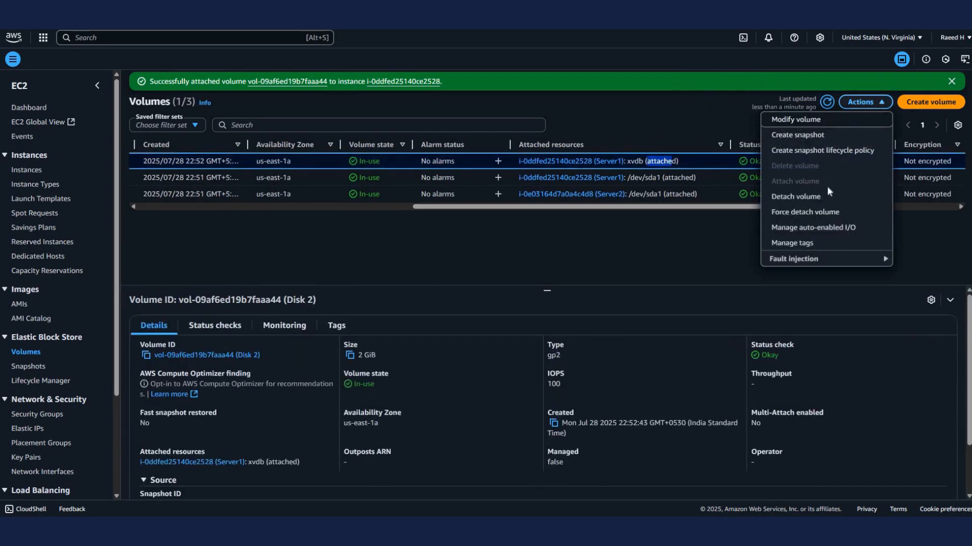
click(823, 197)
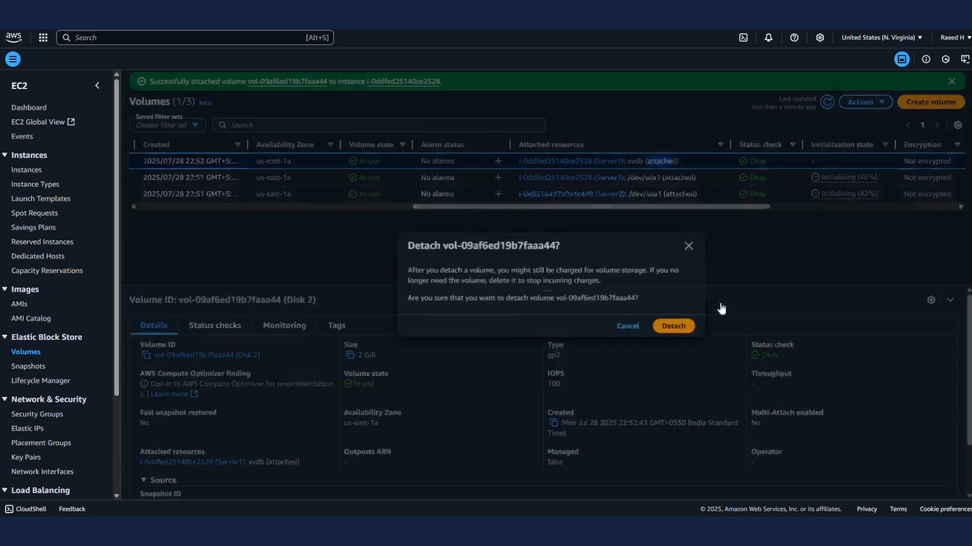
click(666, 328)
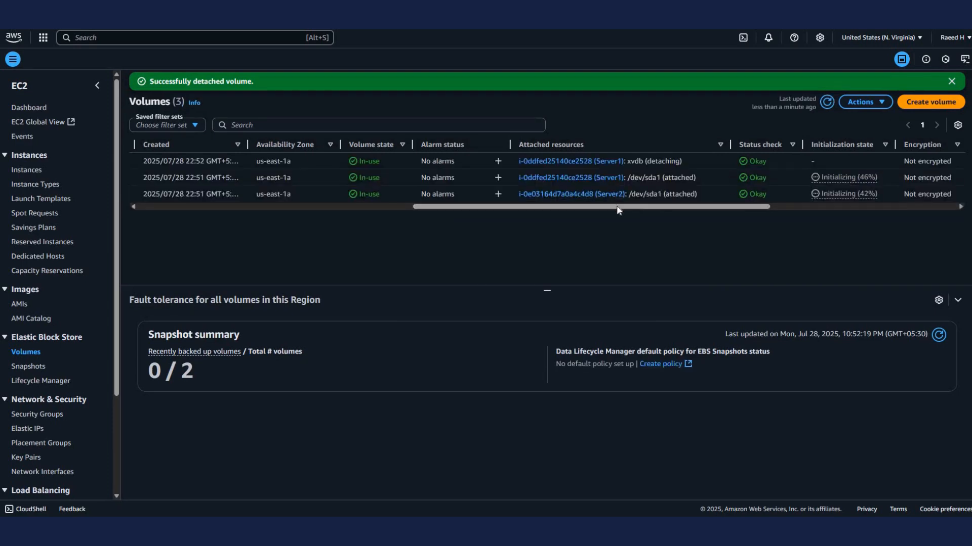
- Refresh the volumes list and examine Disk 2's volume state and attached resources to see whether detaching has finished
drag(499, 207, 439, 207)
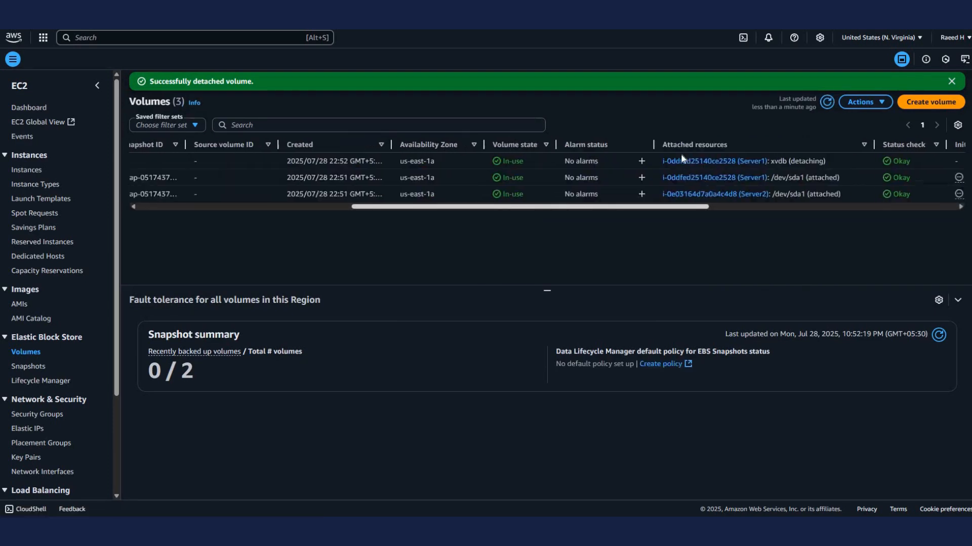
click(827, 102)
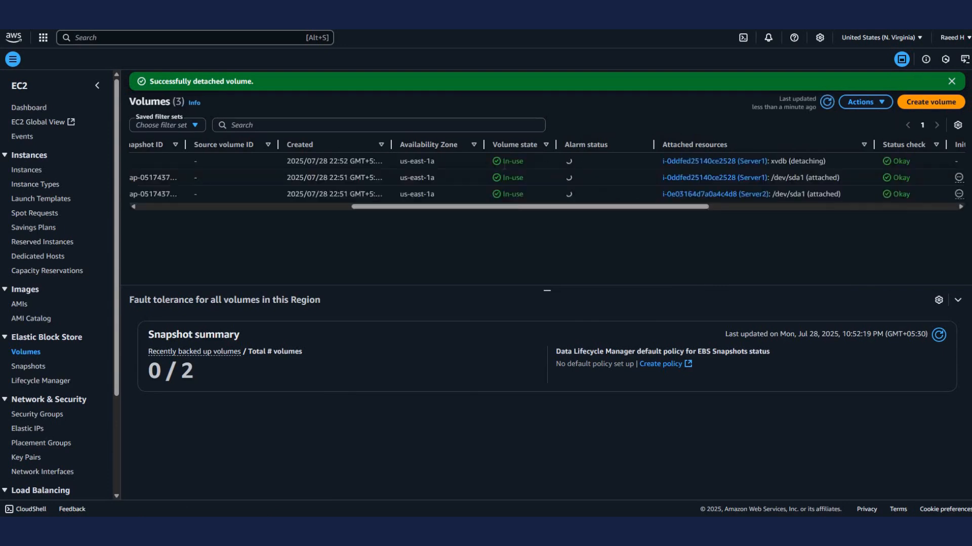
drag(575, 207, 790, 207)
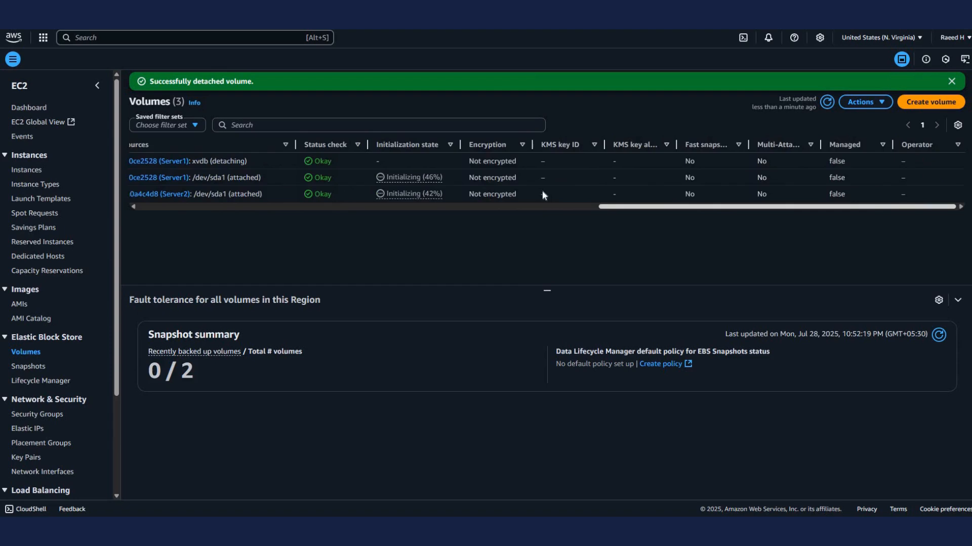
scroll(542, 192, left, 10)
scroll(426, 187, left, 8)
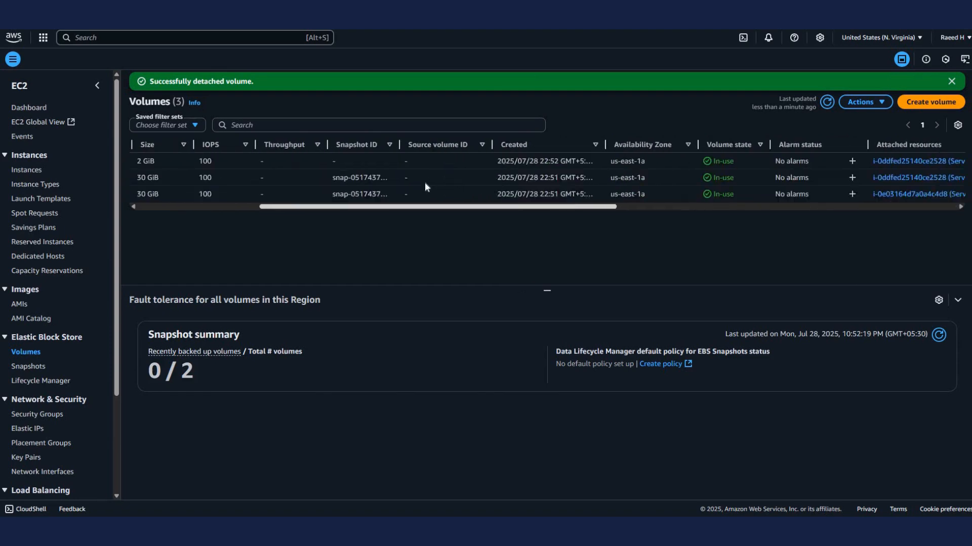
click(828, 102)
scroll(622, 197, right, 5)
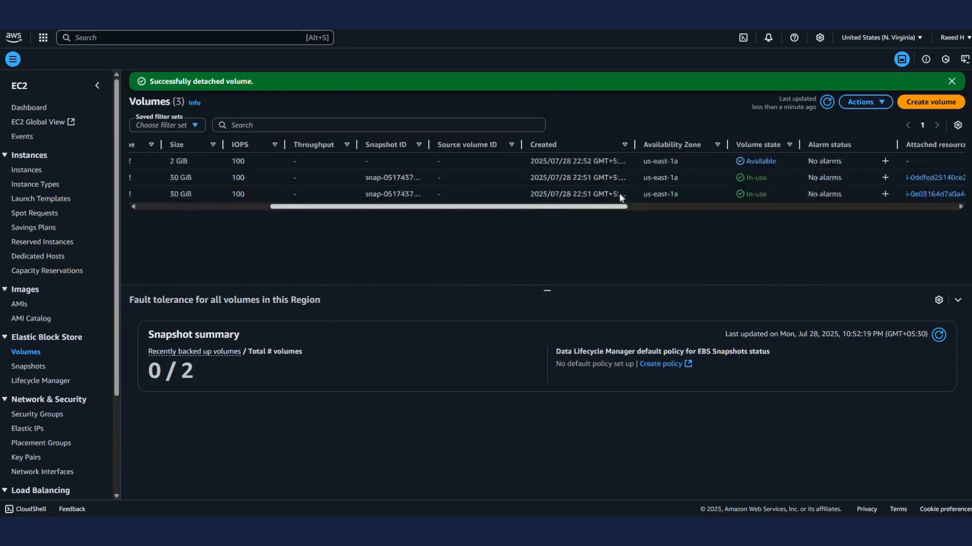
scroll(622, 198, right, 2)
- Attach the Disk 2 volume to the Server2 instance, choosing a device name for it
click(681, 162)
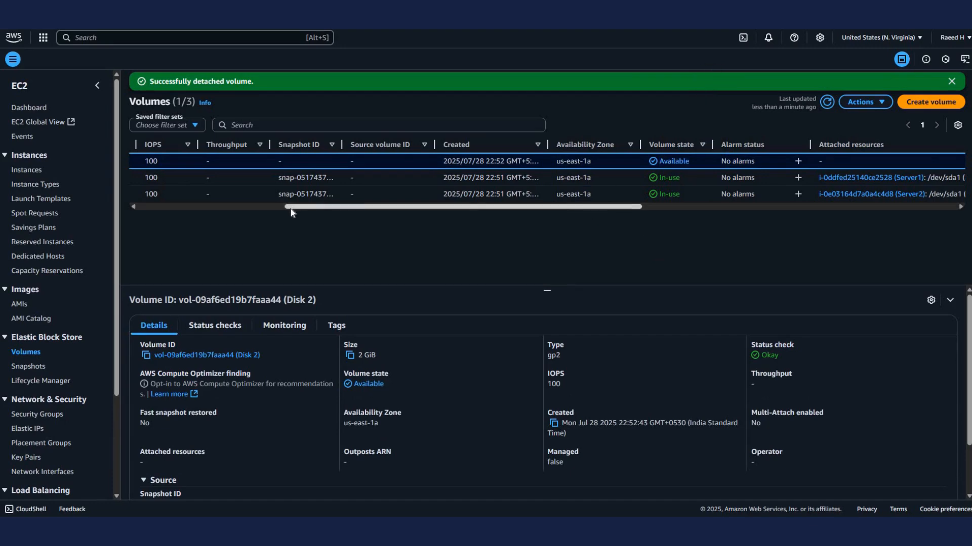
drag(289, 208, 142, 208)
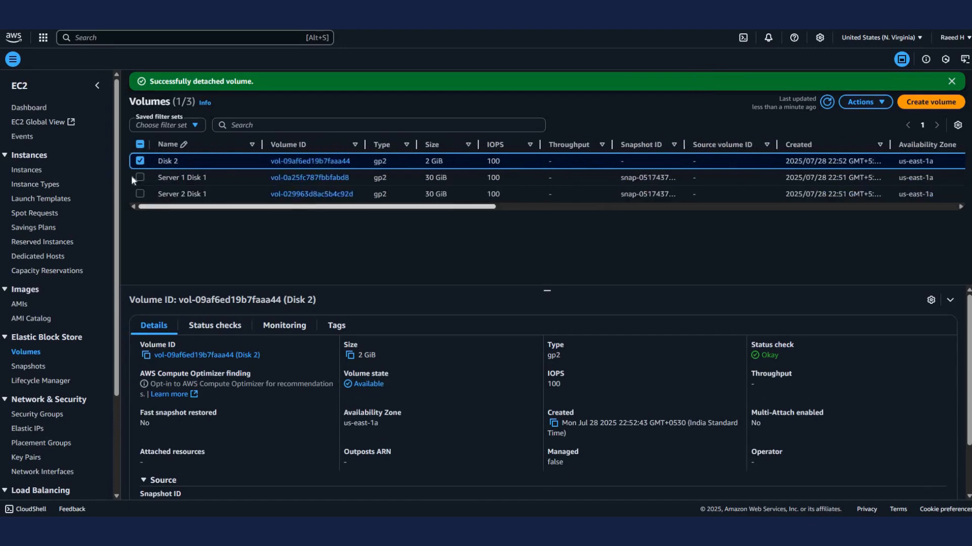
click(861, 102)
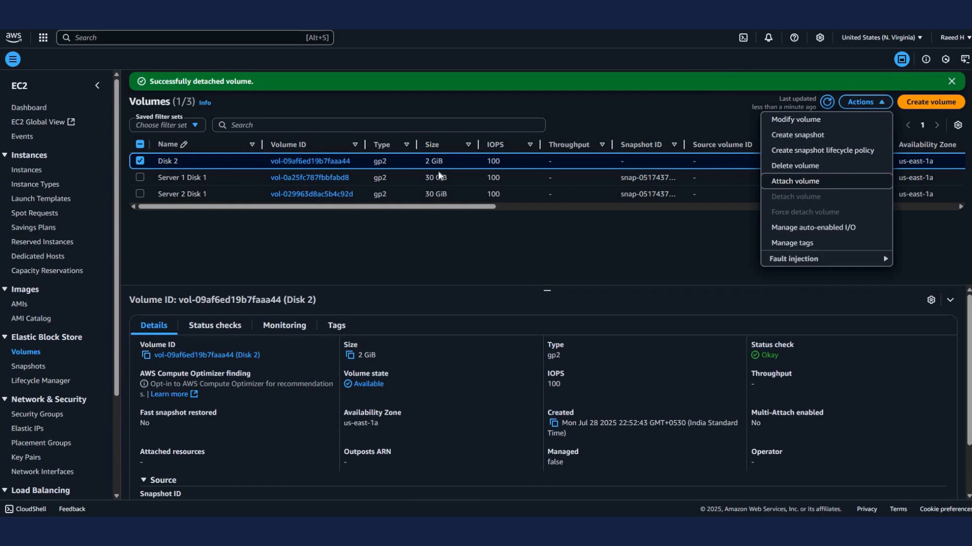
click(831, 181)
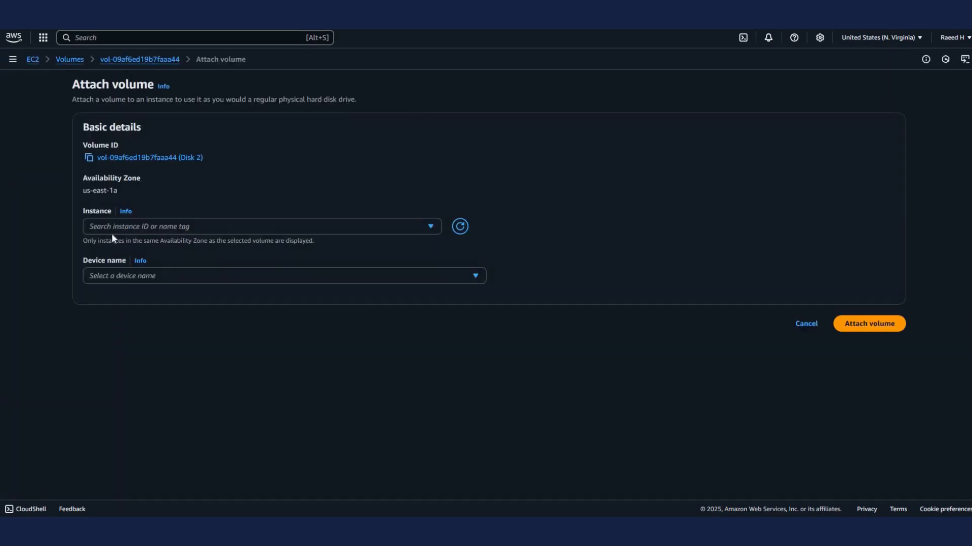
click(151, 228)
click(147, 291)
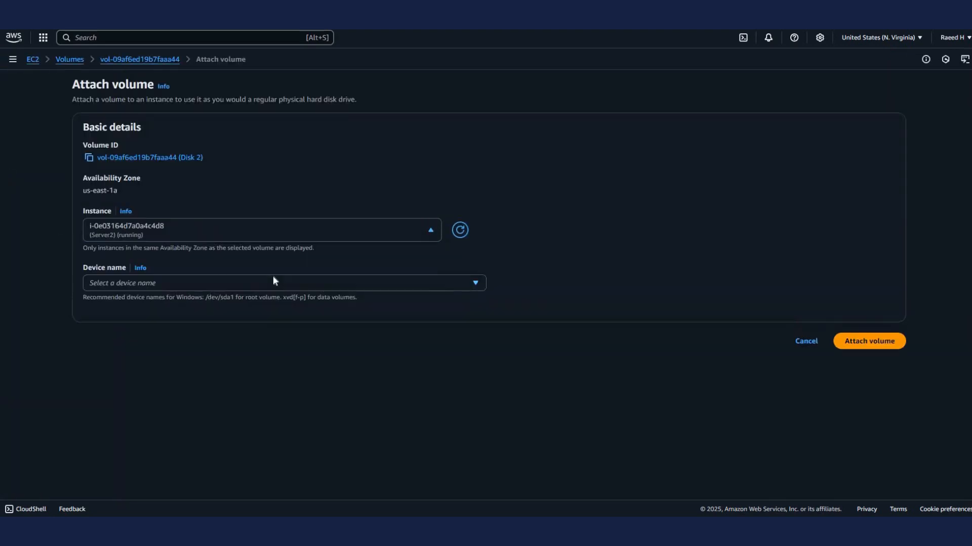
click(203, 282)
click(245, 390)
click(862, 343)
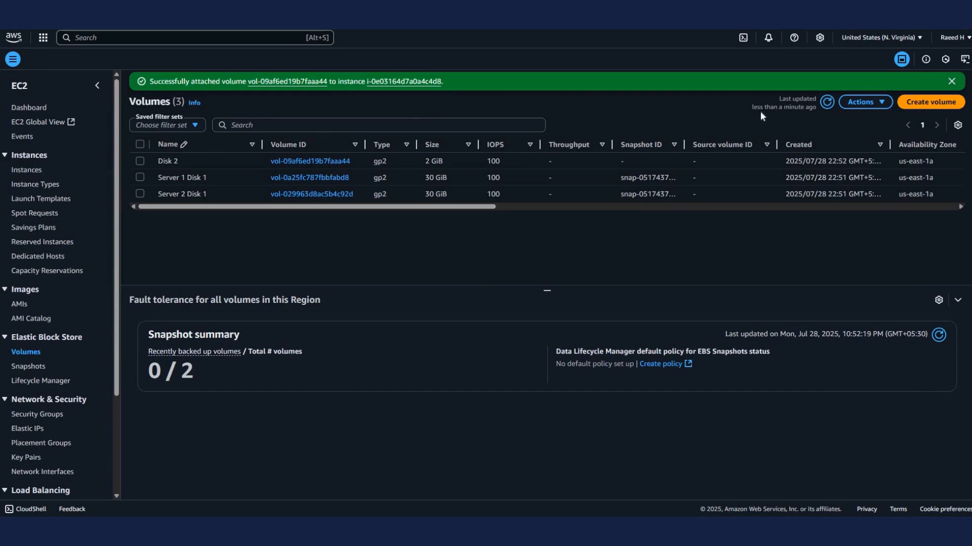
- Refresh the volumes list and check Disk 2's attached resources to see whether attaching to Server2 has finished
click(823, 103)
click(674, 208)
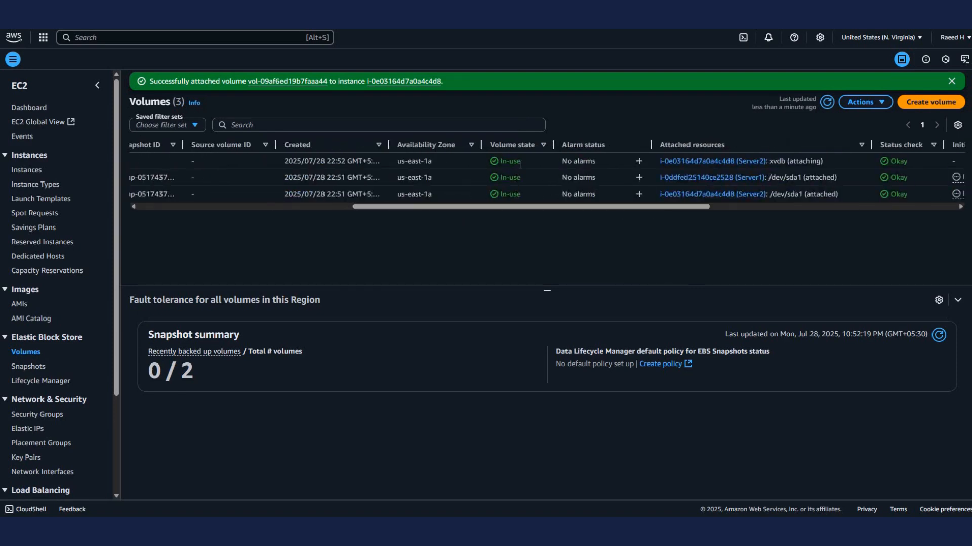
drag(622, 206, 621, 146)
scroll(622, 148, right, 3)
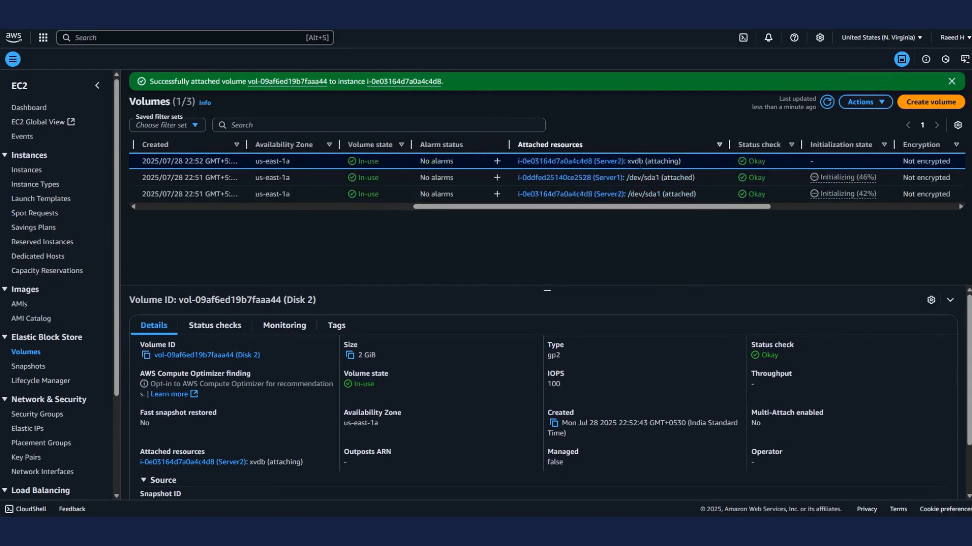
click(826, 101)
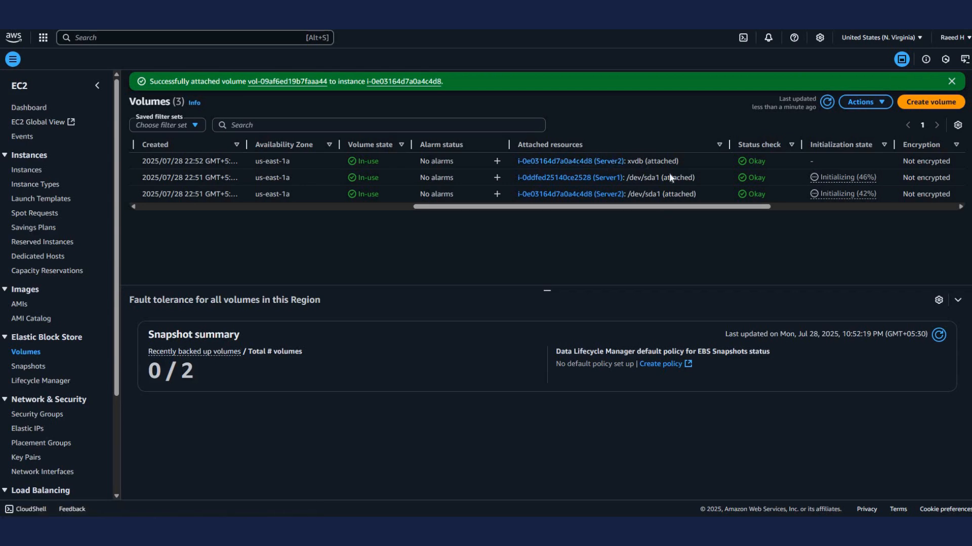
click(658, 161)
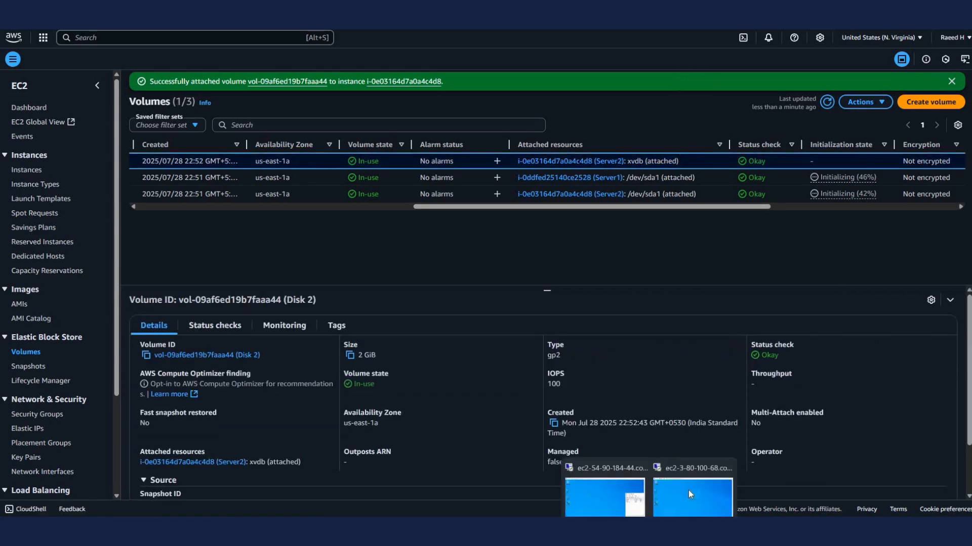
- Switch to Server2's remote desktop session and bring the offline 2 GB Disk 1 online in Disk Management
click(686, 494)
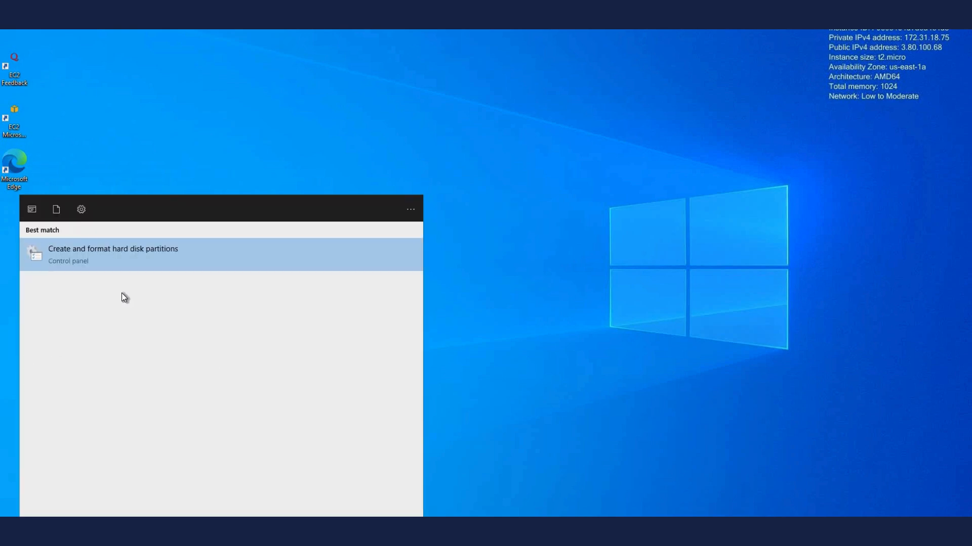
key(Return)
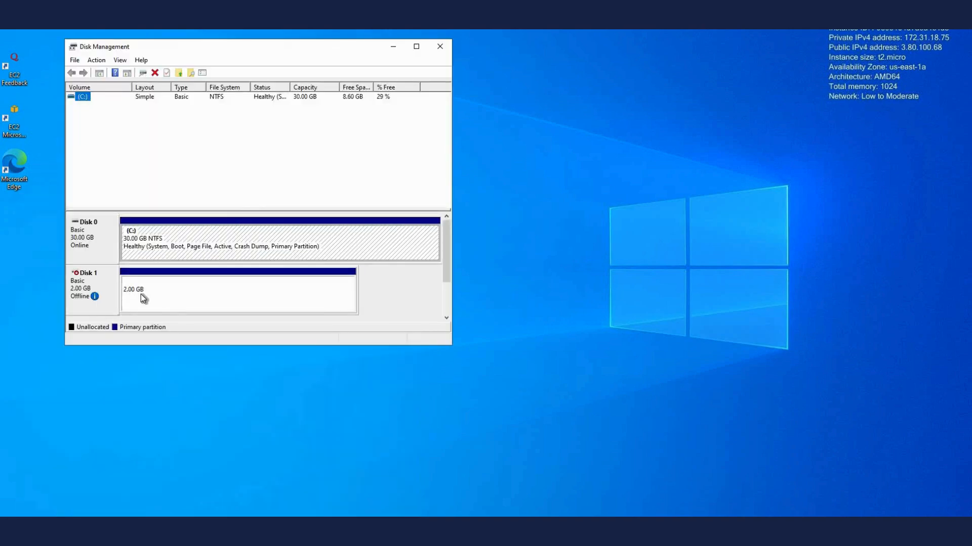
click(166, 273)
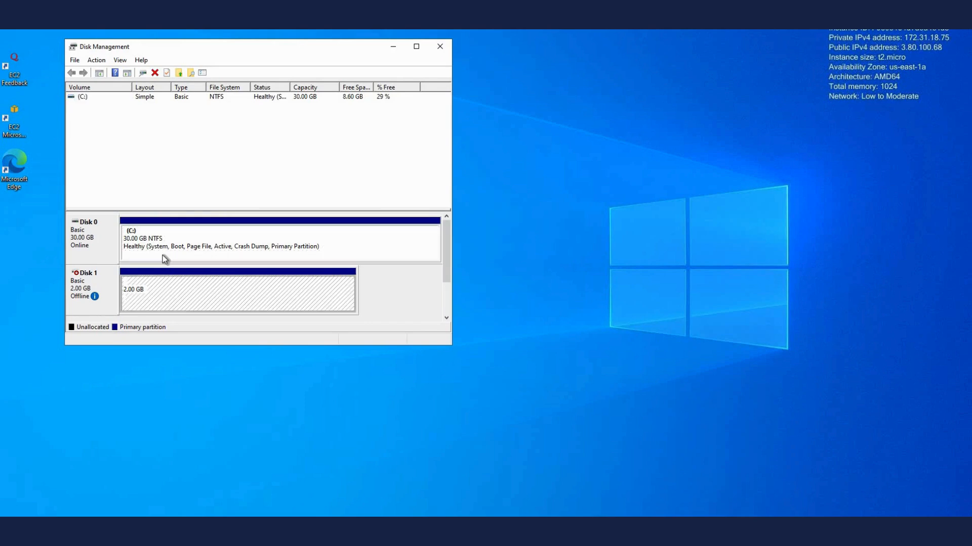
click(163, 256)
click(114, 272)
right_click(87, 292)
click(116, 298)
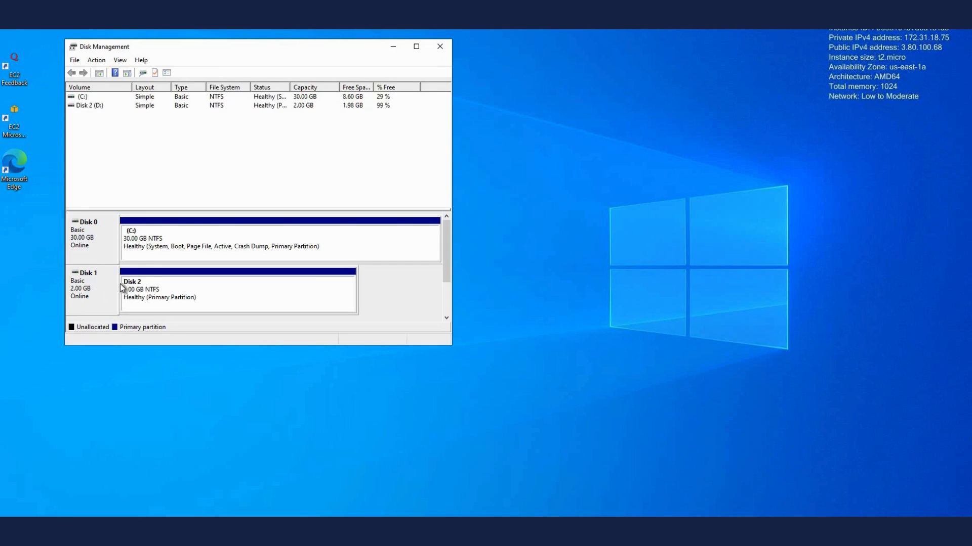
right_click(95, 278)
click(334, 37)
drag(324, 47, 471, 51)
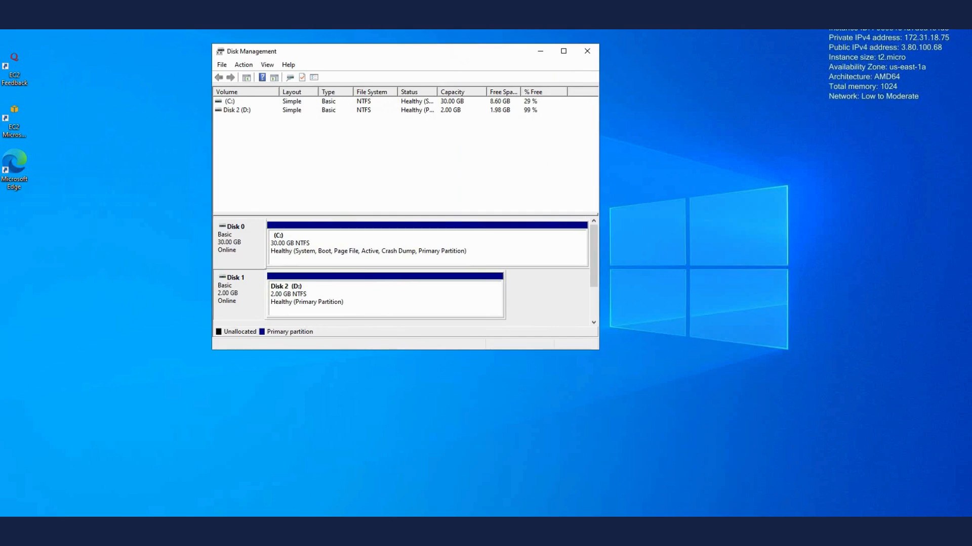
- Open Disk 2 (D:) in File Explorer to check for Storage.pptx, and close File Explorer and Disk Management
click(120, 276)
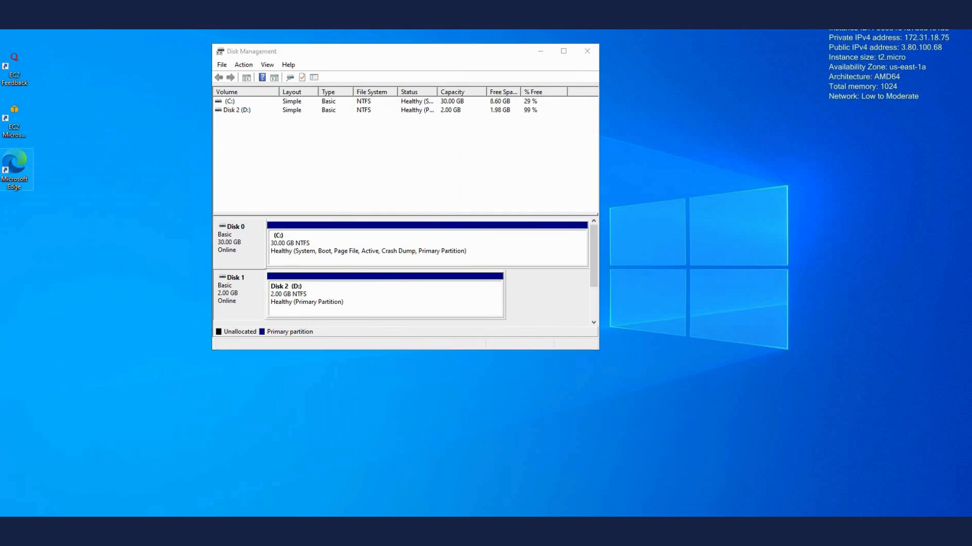
key(super+e)
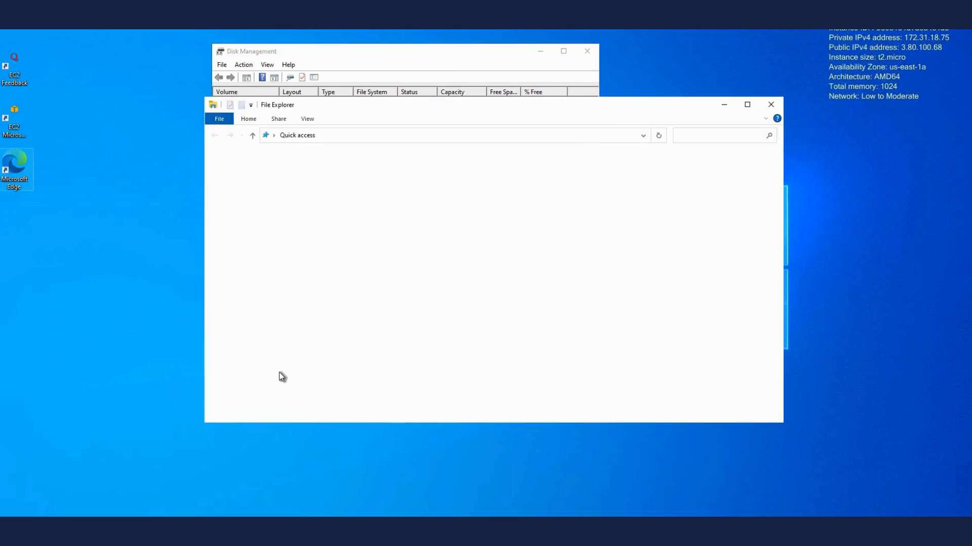
click(238, 228)
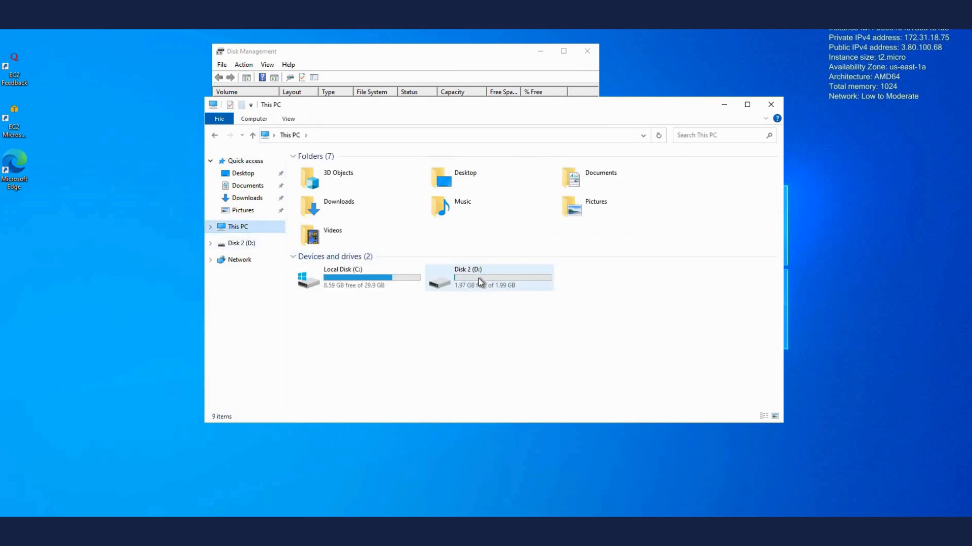
double_click(478, 278)
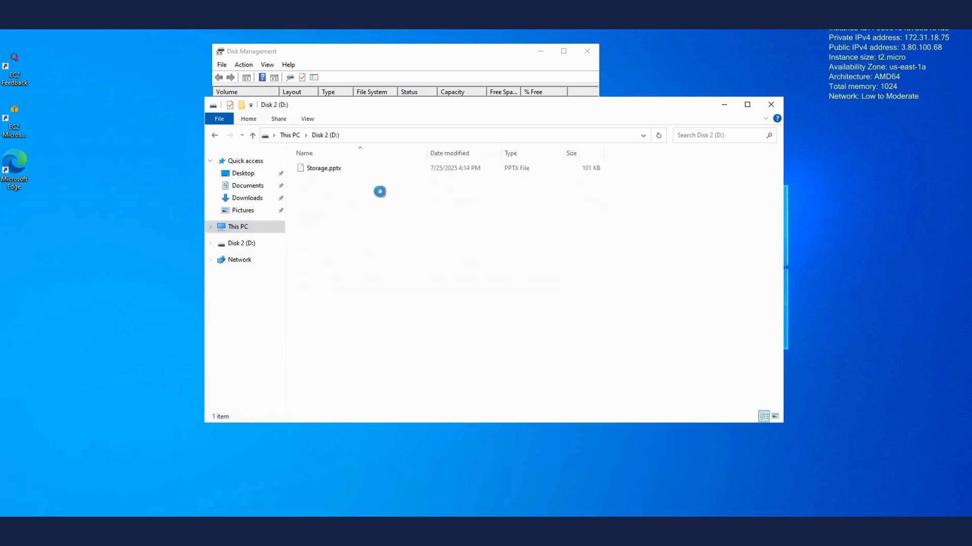
drag(379, 191, 372, 160)
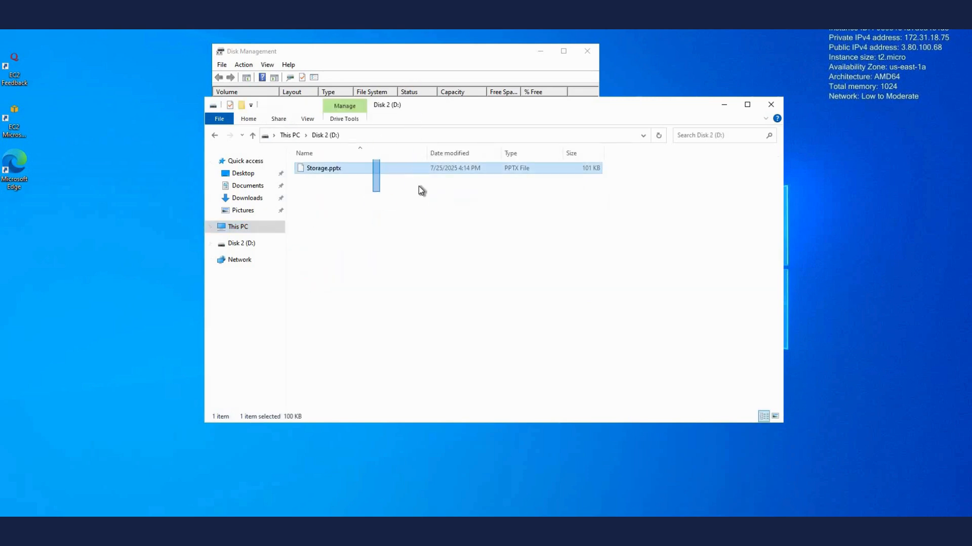
drag(307, 199, 383, 187)
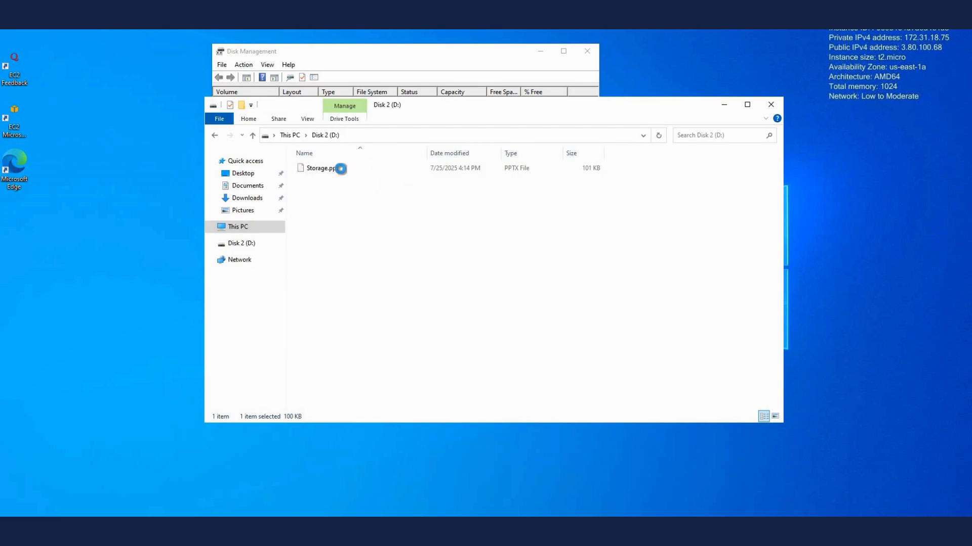
click(769, 106)
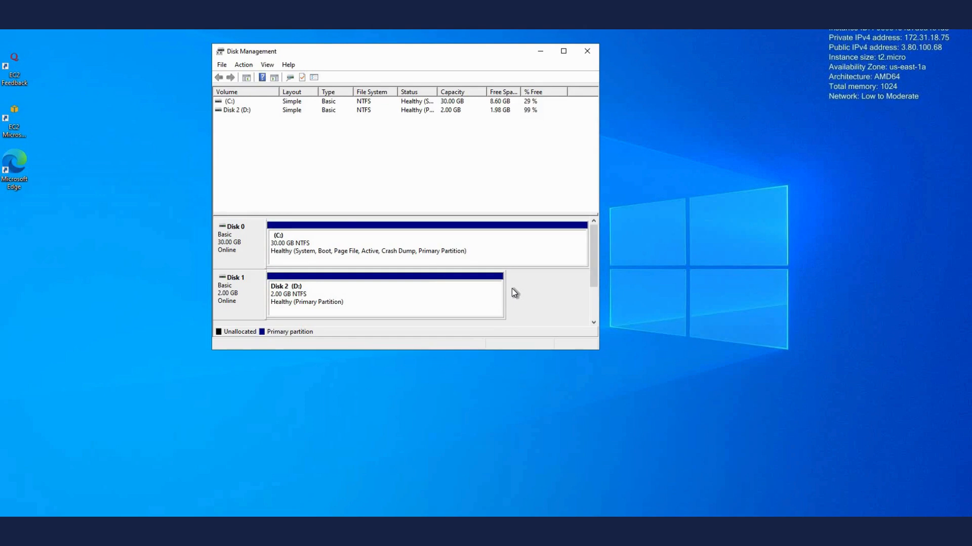
click(583, 57)
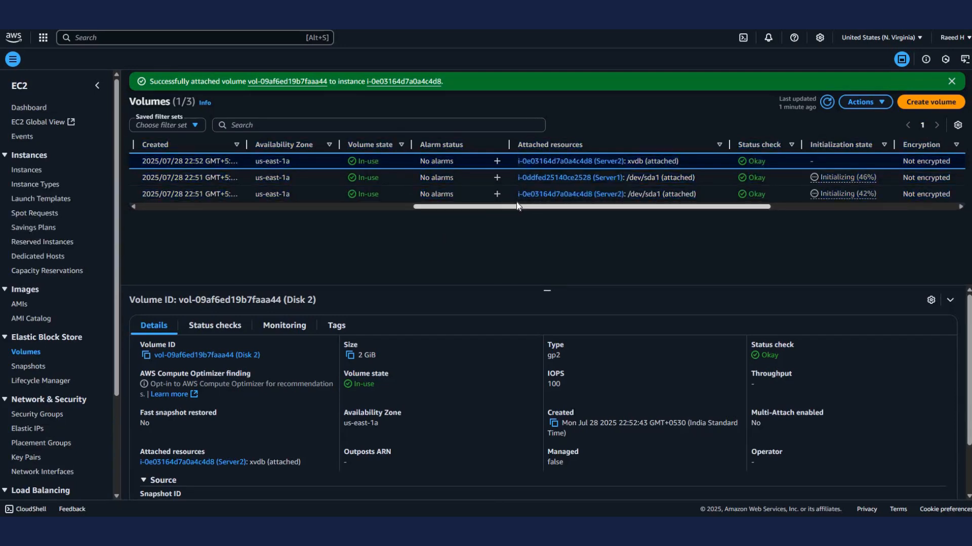
- Return to the EC2 volumes list in the AWS console and detach the Disk 2 volume from Server2
drag(391, 218, 376, 226)
drag(433, 207, 217, 196)
drag(150, 191, 91, 195)
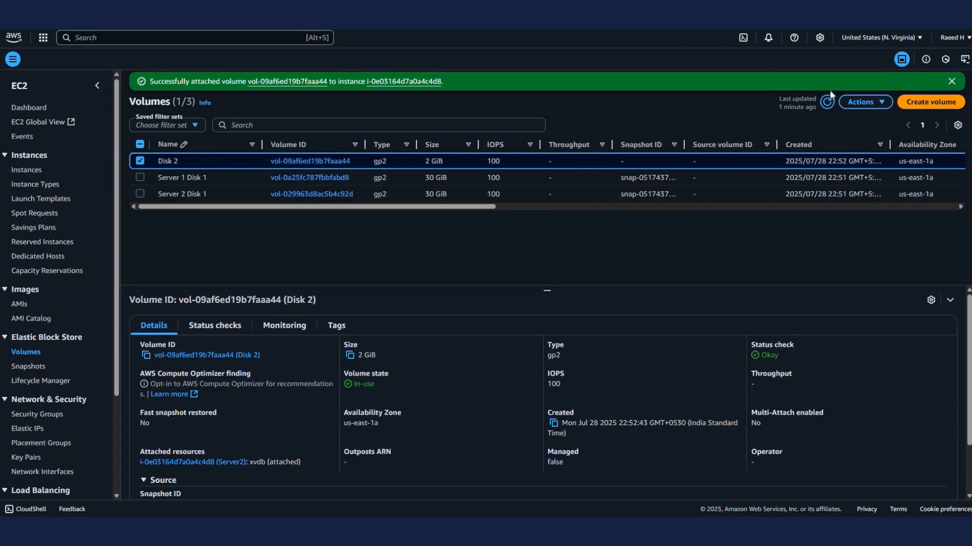
click(860, 102)
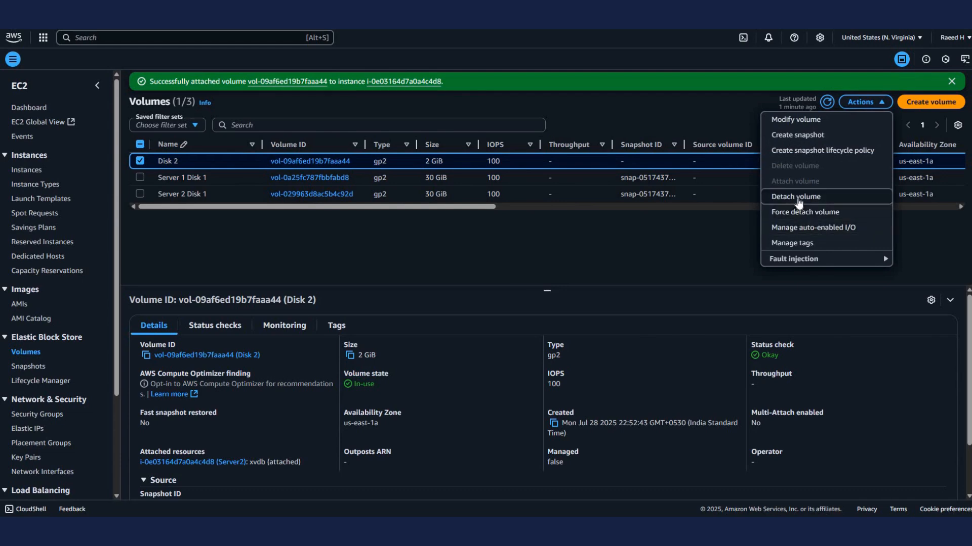
click(797, 197)
click(674, 326)
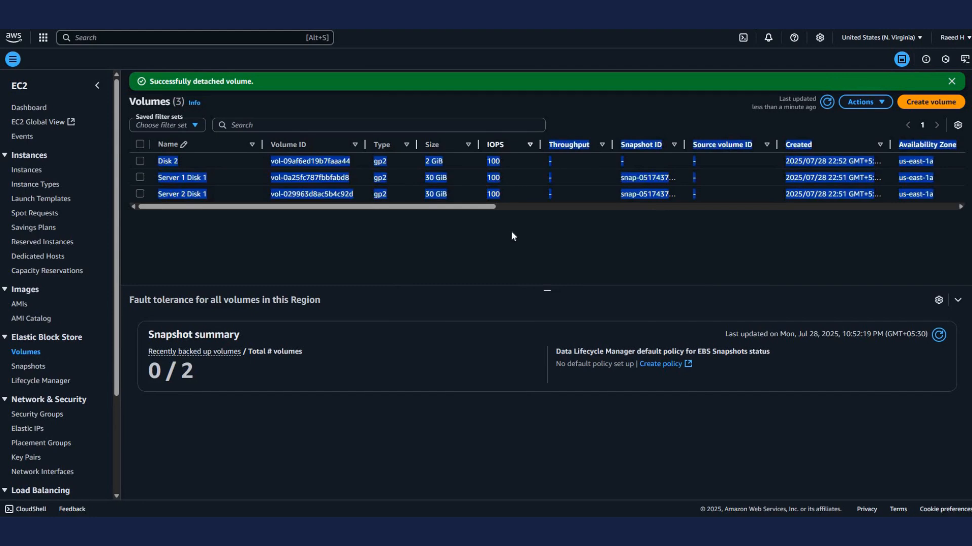
- Refresh the volumes list and examine Disk 2's volume state and attached resources after the detach from Server2
click(618, 207)
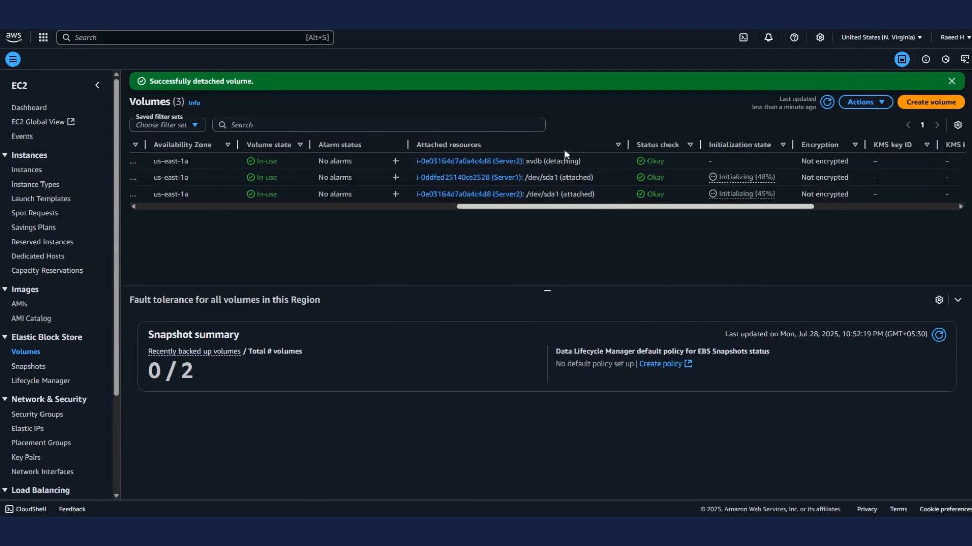
click(826, 104)
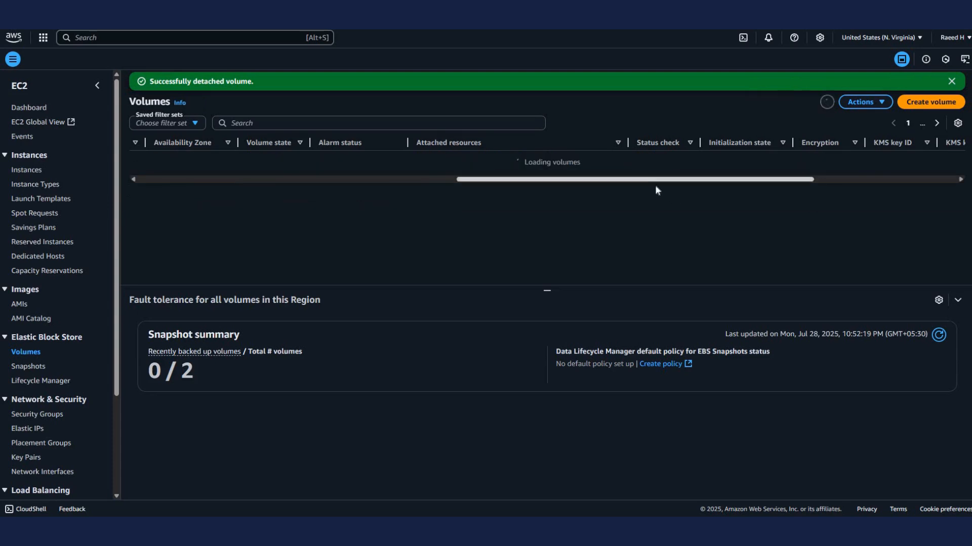
drag(664, 206, 744, 204)
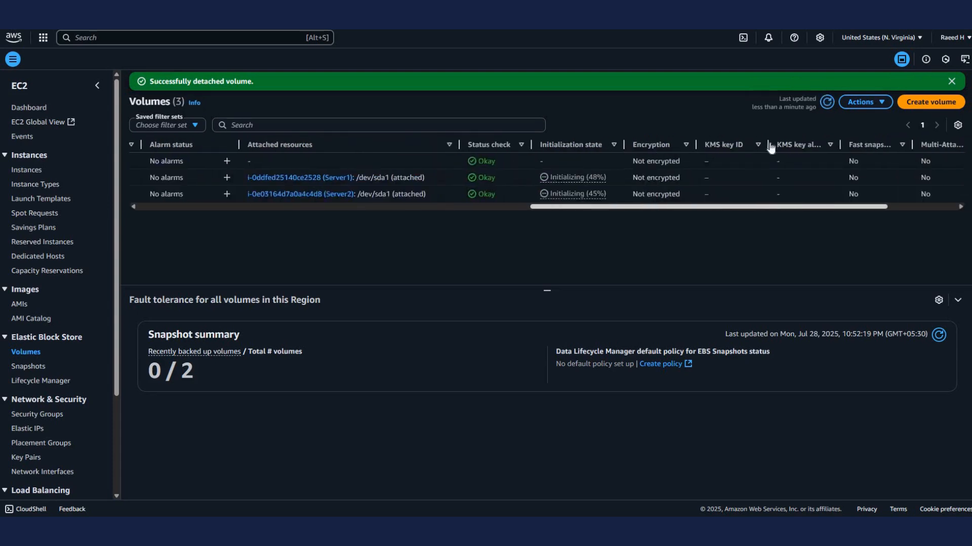
click(300, 208)
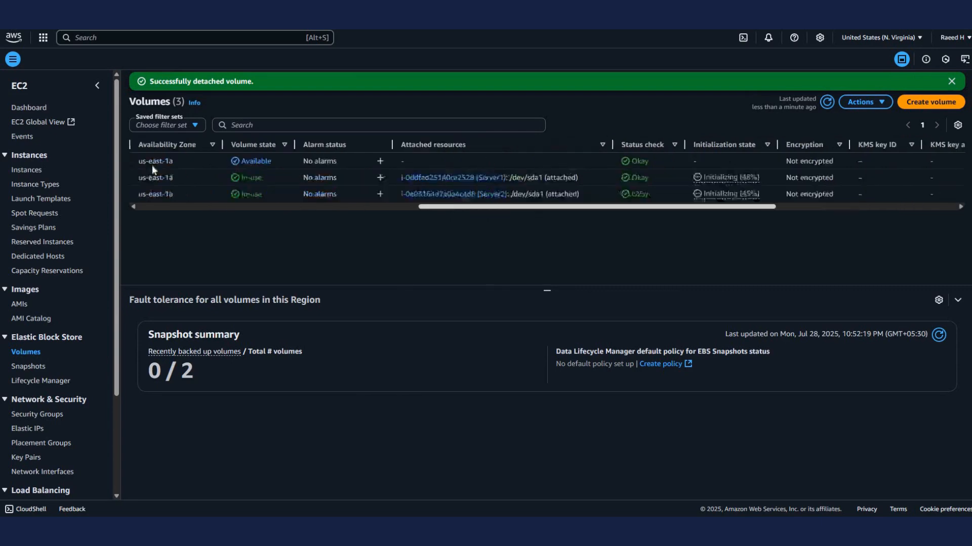
click(190, 208)
- Delete the Disk 2 volume, confirming the deletion with the word "delete"
click(705, 160)
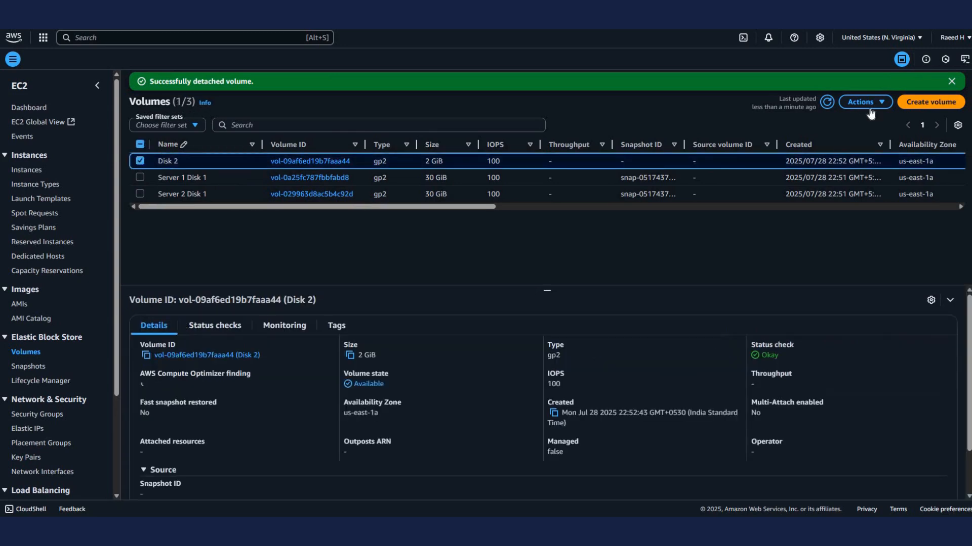
click(865, 102)
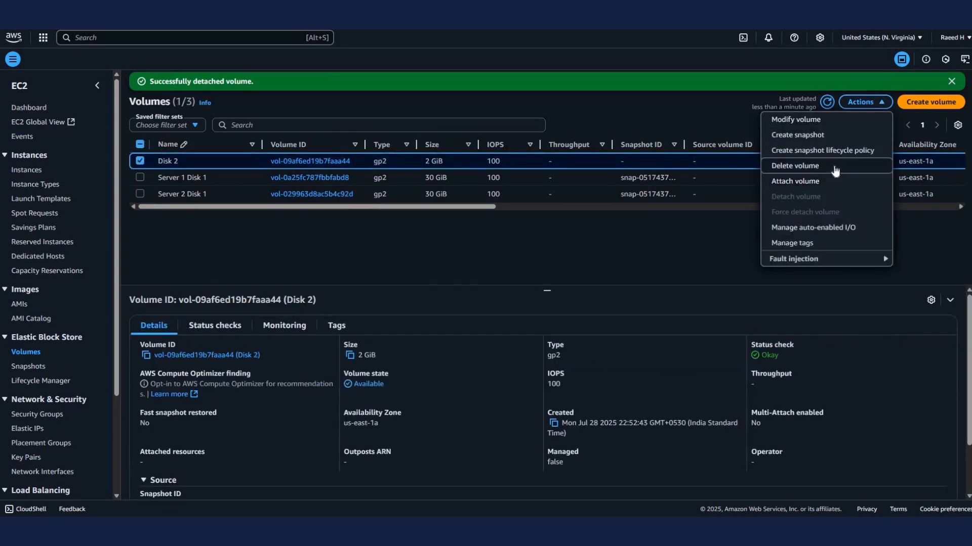
click(835, 167)
click(560, 319)
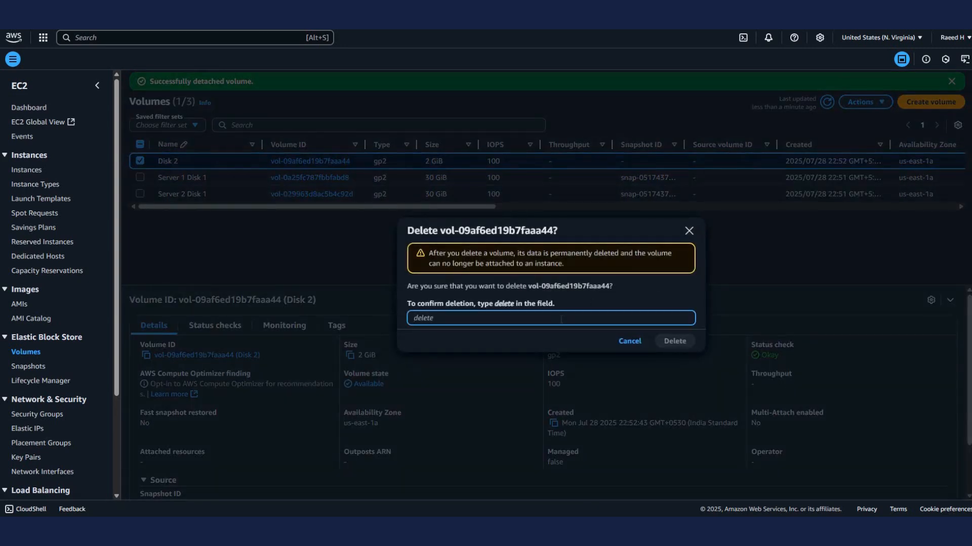
text(delete)
click(670, 341)
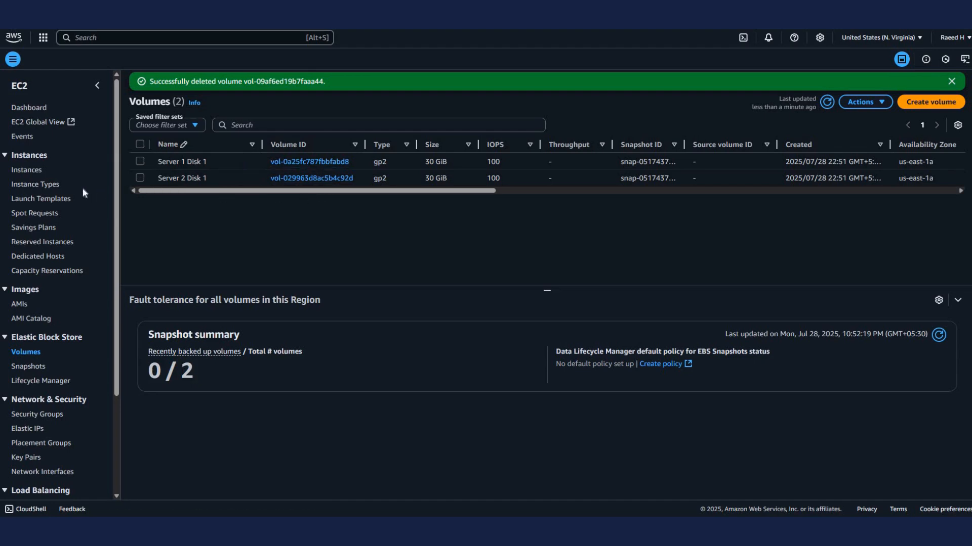
- Terminate both the Server1 and Server2 instances, leaving Skip OS shutdown off
click(27, 170)
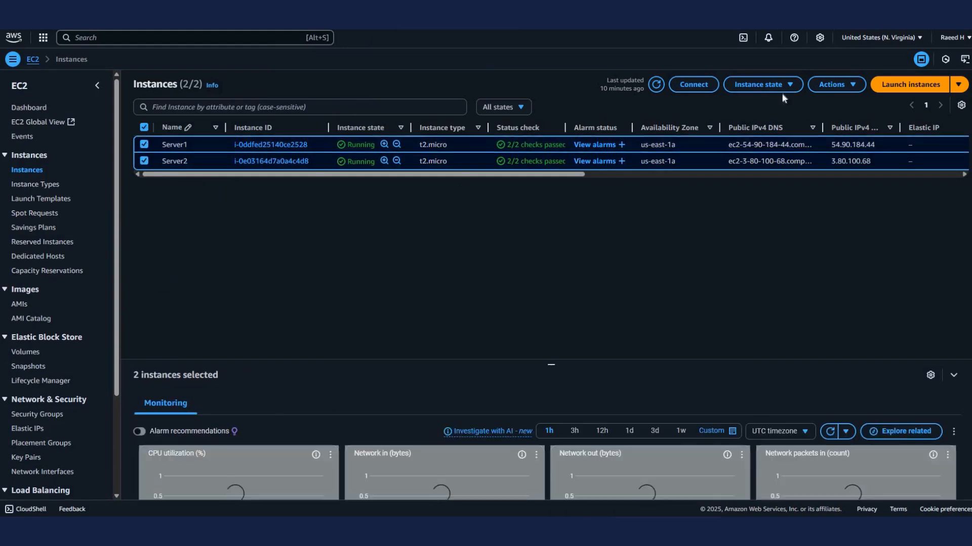
click(818, 85)
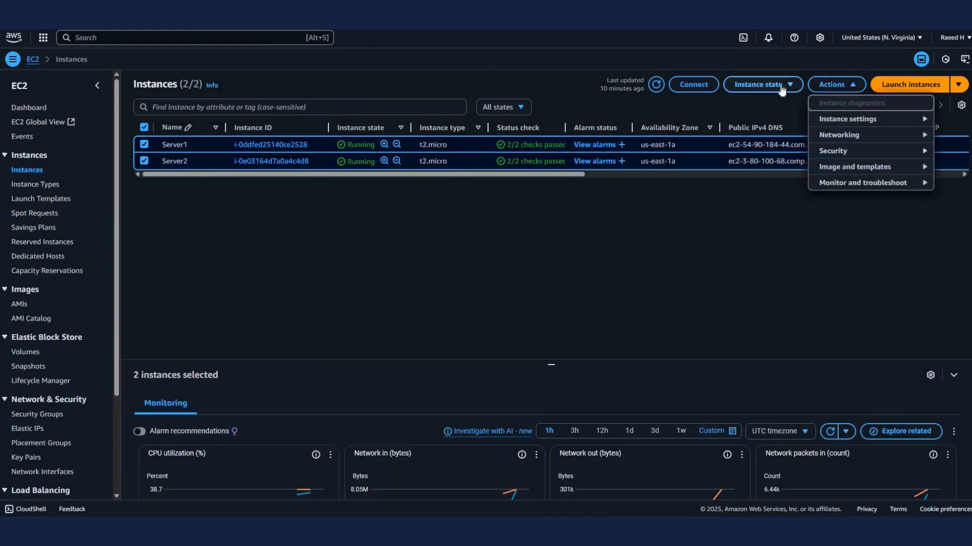
click(787, 86)
click(732, 168)
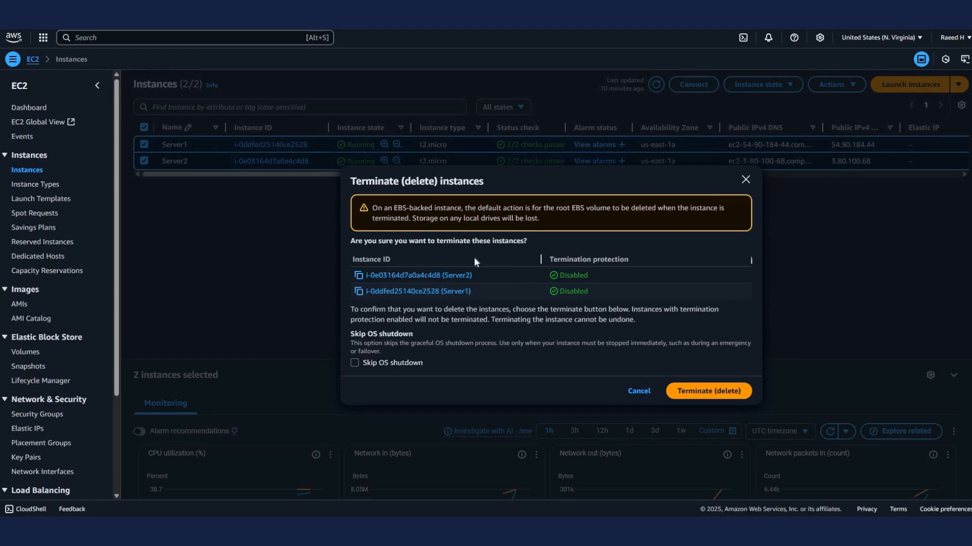
drag(454, 207, 454, 206)
click(455, 206)
drag(413, 218, 539, 220)
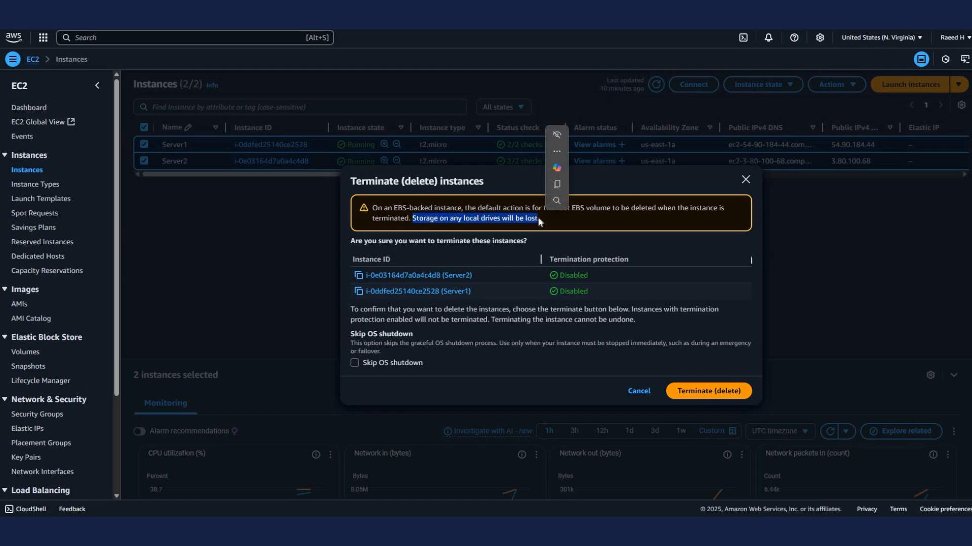
click(496, 263)
click(724, 394)
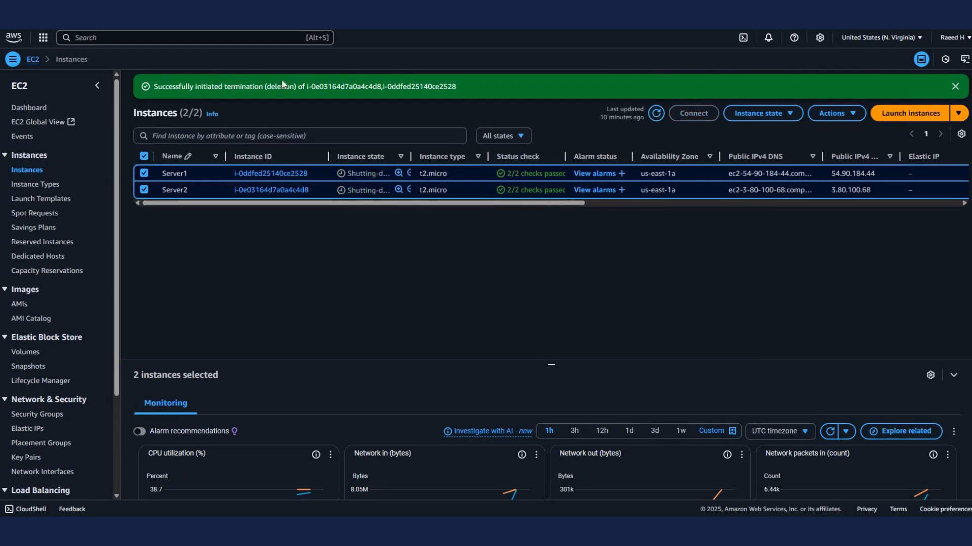
- Refresh the instances list and dismiss the Remote Desktop session-ended message
drag(242, 87, 277, 86)
click(657, 113)
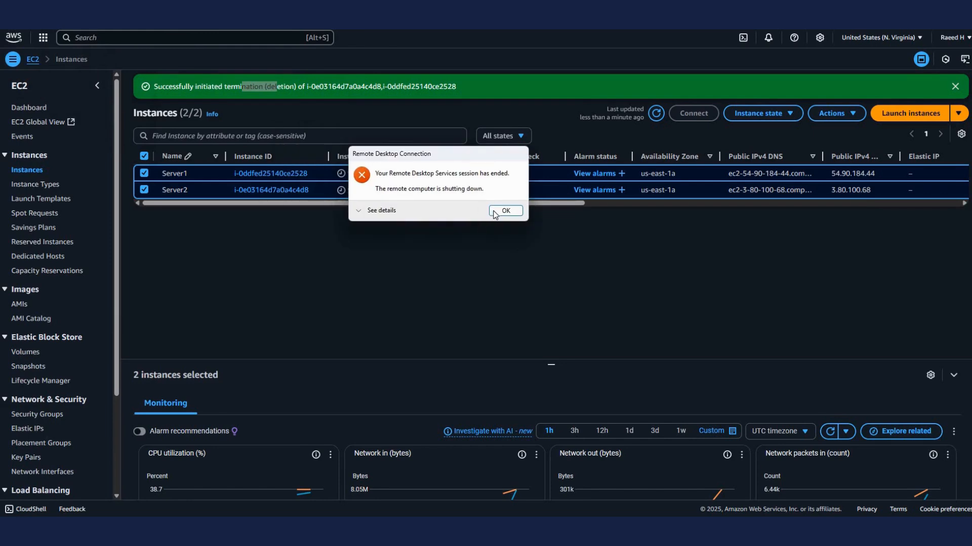
click(495, 213)
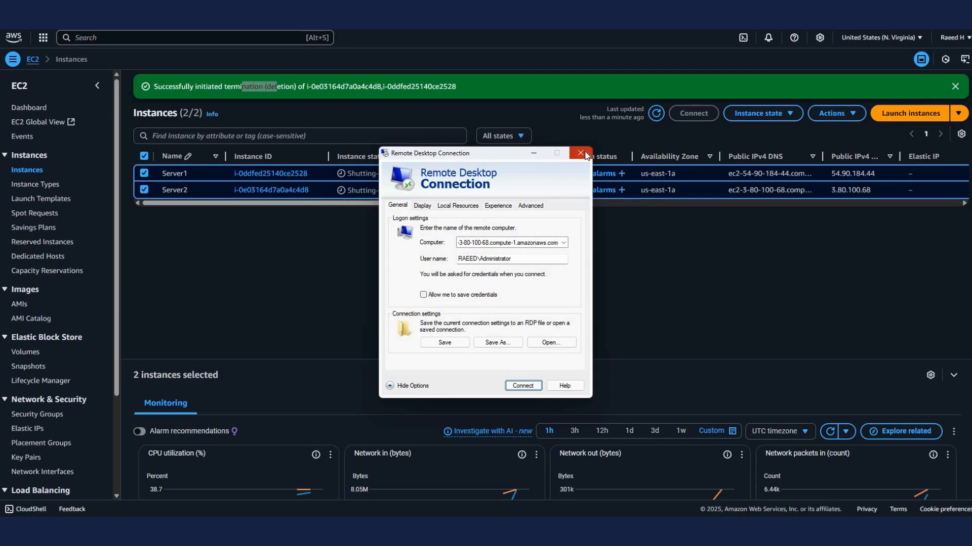
- Close the Remote Desktop Connection window and refresh the instances list to check on the termination
click(630, 386)
click(647, 526)
click(338, 251)
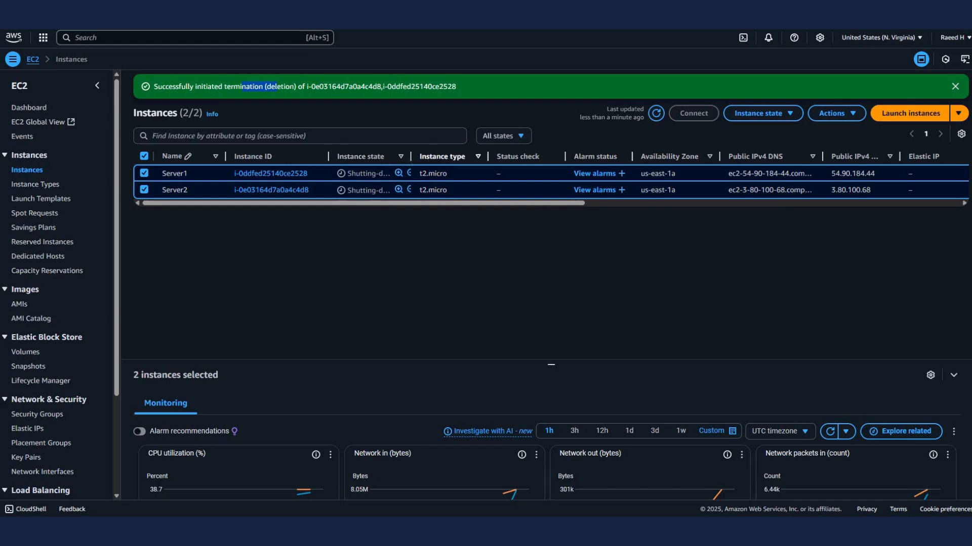
click(656, 112)
- Select the Server 1 Disk 1 and Server 2 Disk 1 volumes and examine the actions available for them
click(23, 357)
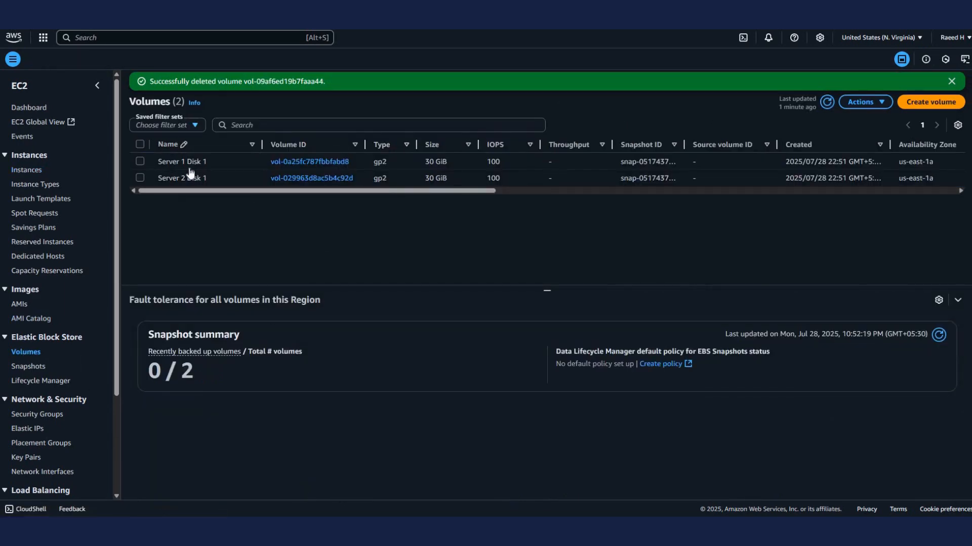
click(140, 161)
click(139, 178)
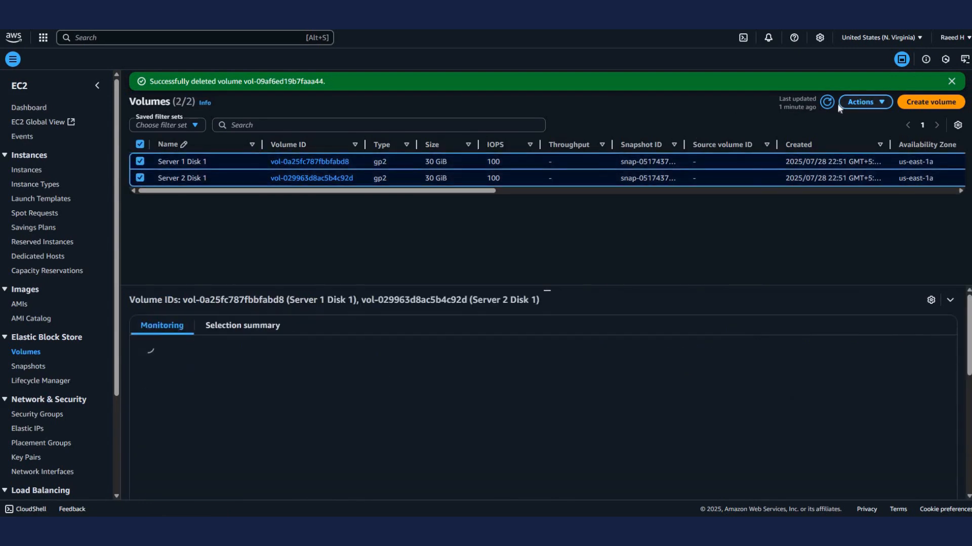
click(864, 101)
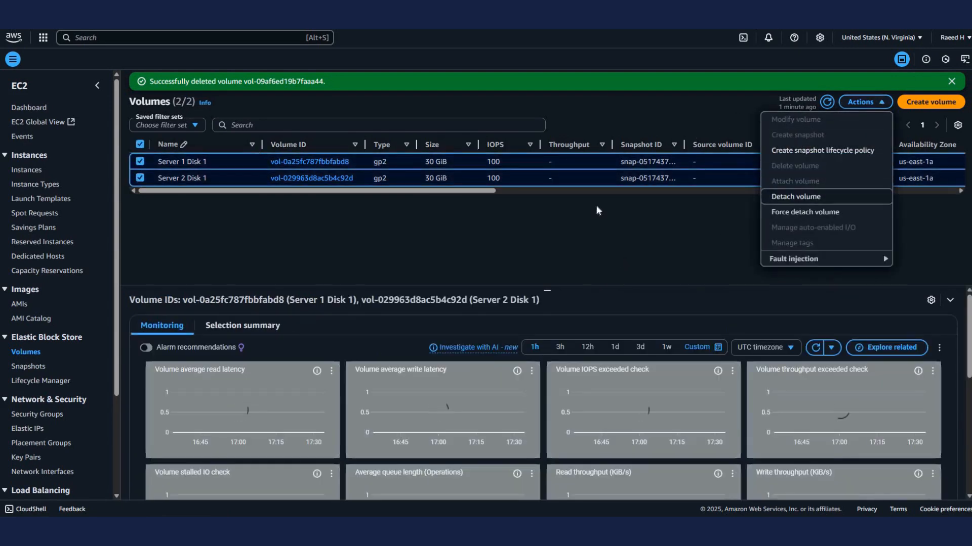
- Return to the instances list, refresh it and check the instance state of Server1 and Server2
click(25, 170)
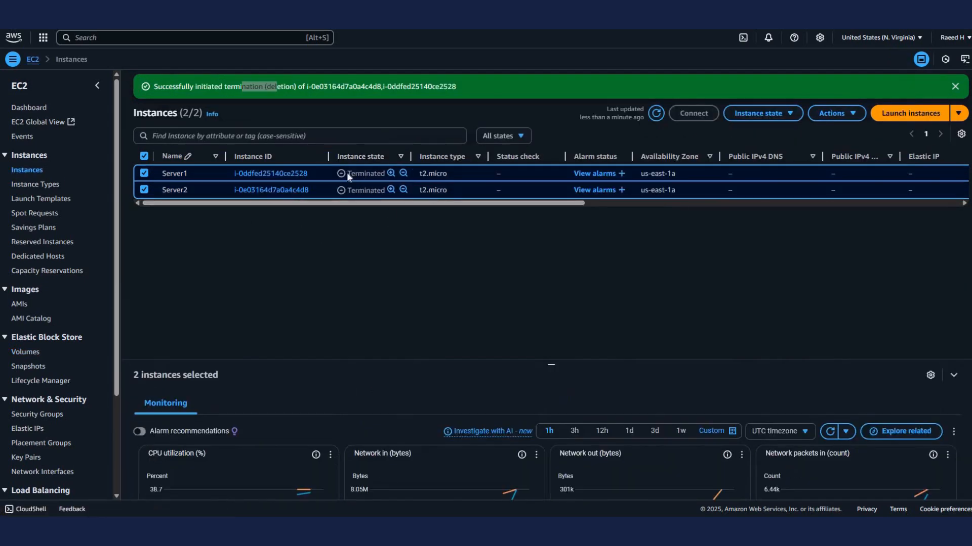
click(656, 113)
drag(377, 173, 352, 173)
- Refresh the volumes list and check whether any volumes remain in the region
click(26, 352)
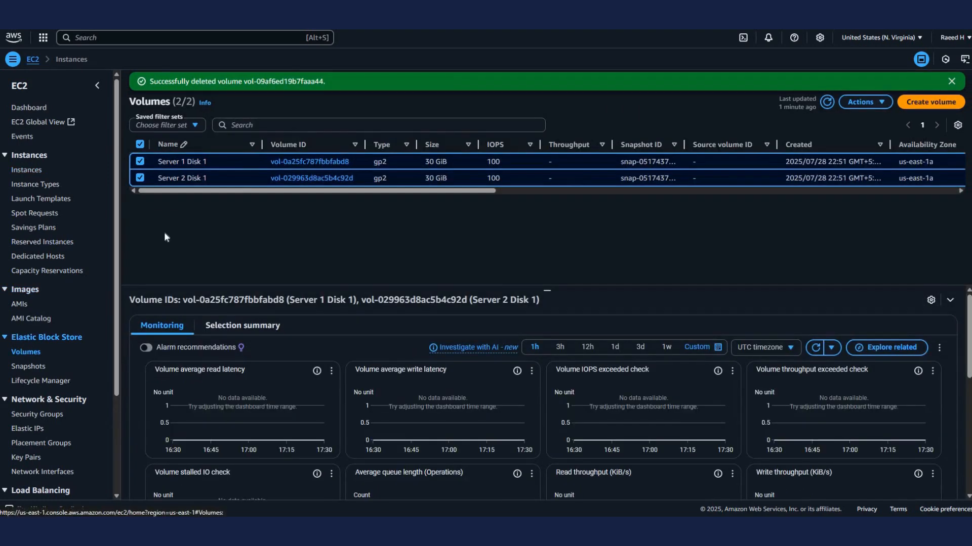
click(871, 103)
click(827, 101)
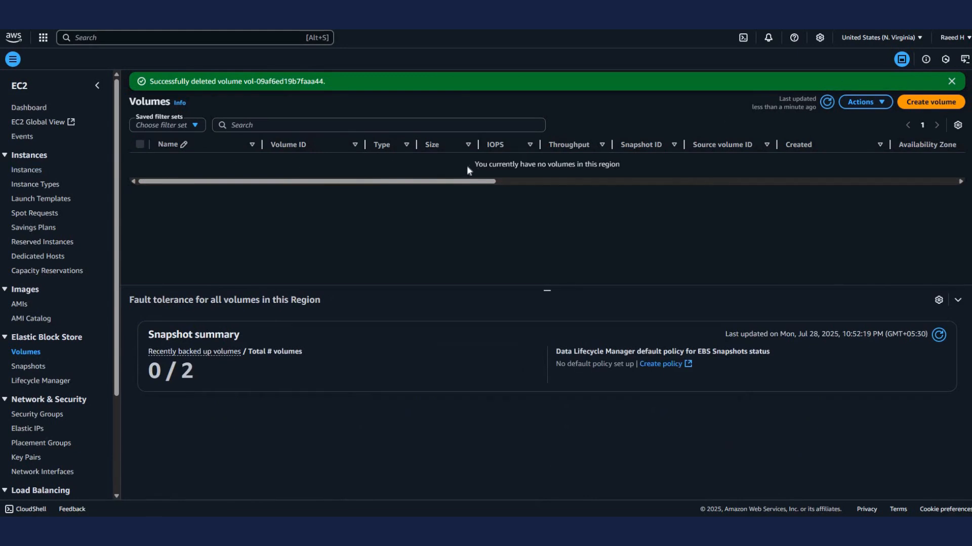
drag(466, 166, 637, 166)
click(317, 162)
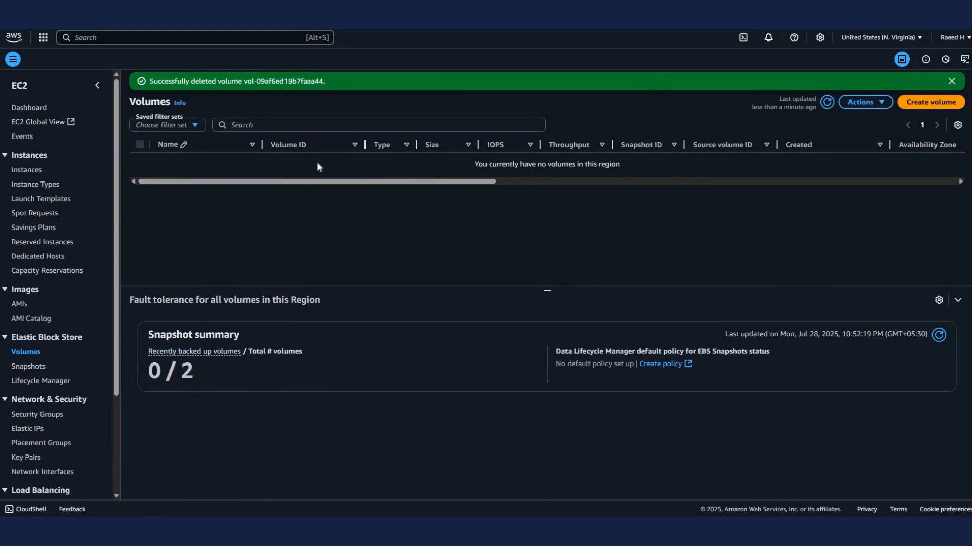
- Go back to the instances list and deselect Server2
click(26, 171)
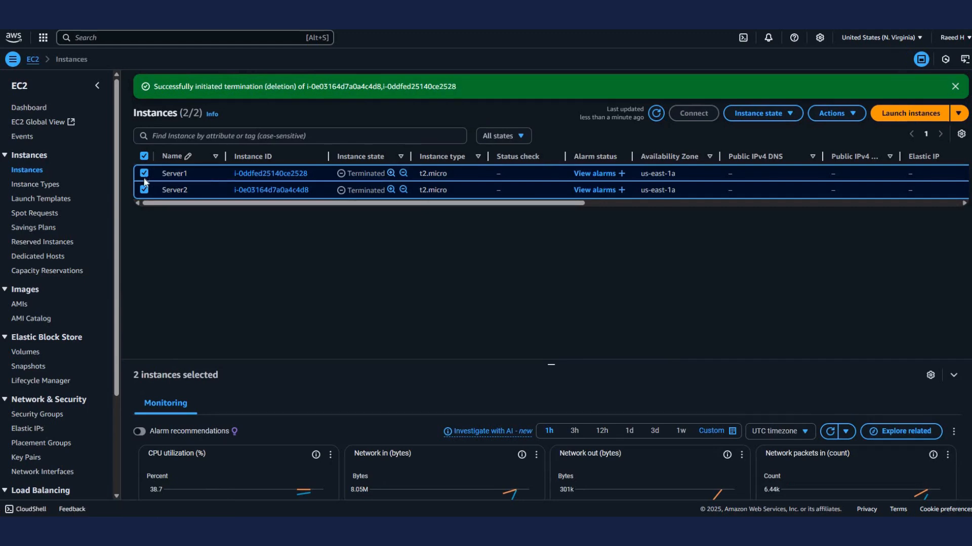
click(144, 190)
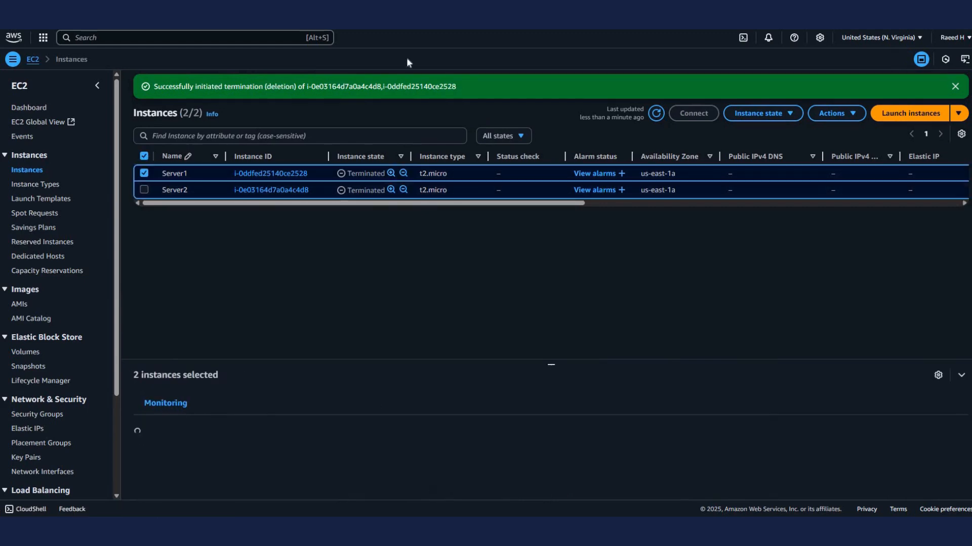